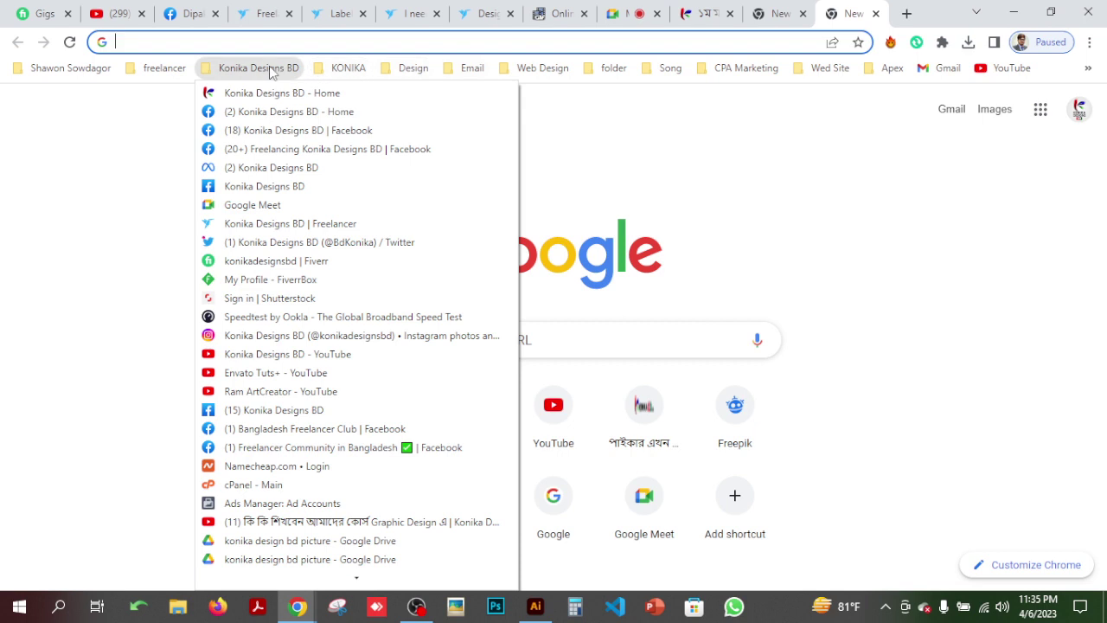
- Start an instant meeting in Google Meet and copy its meeting link
left_click(286, 208)
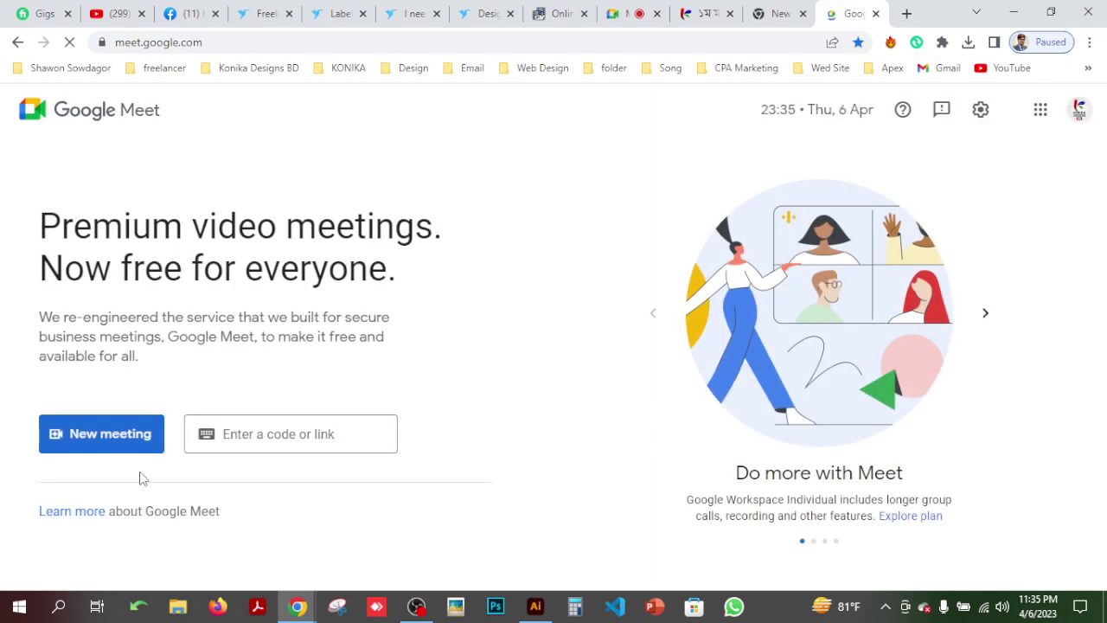
left_click(107, 437)
left_click(134, 360)
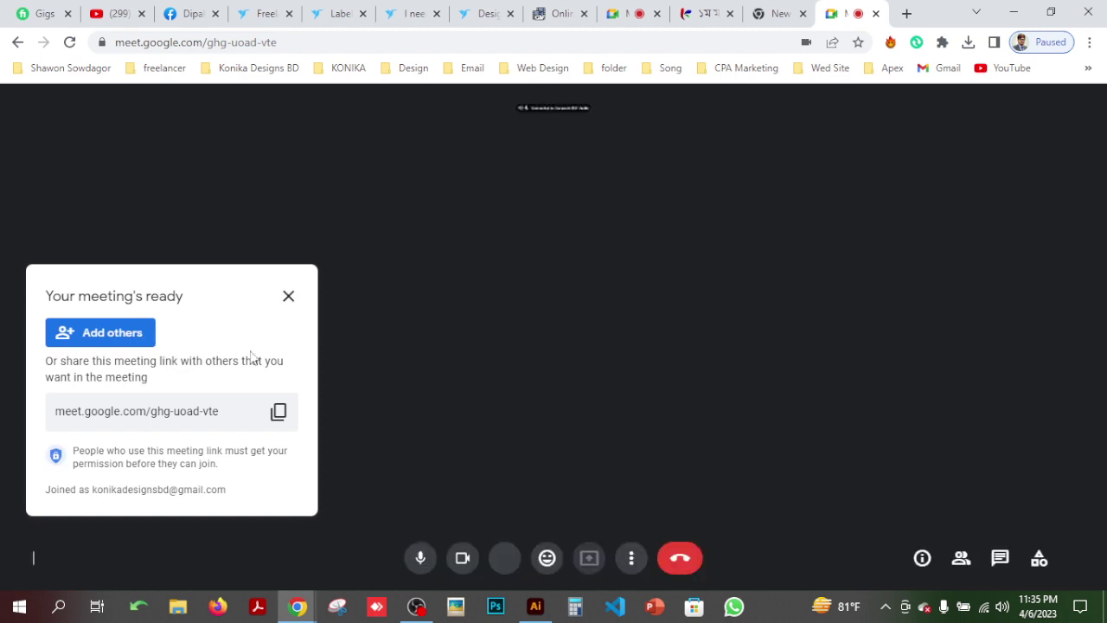
left_click(277, 414)
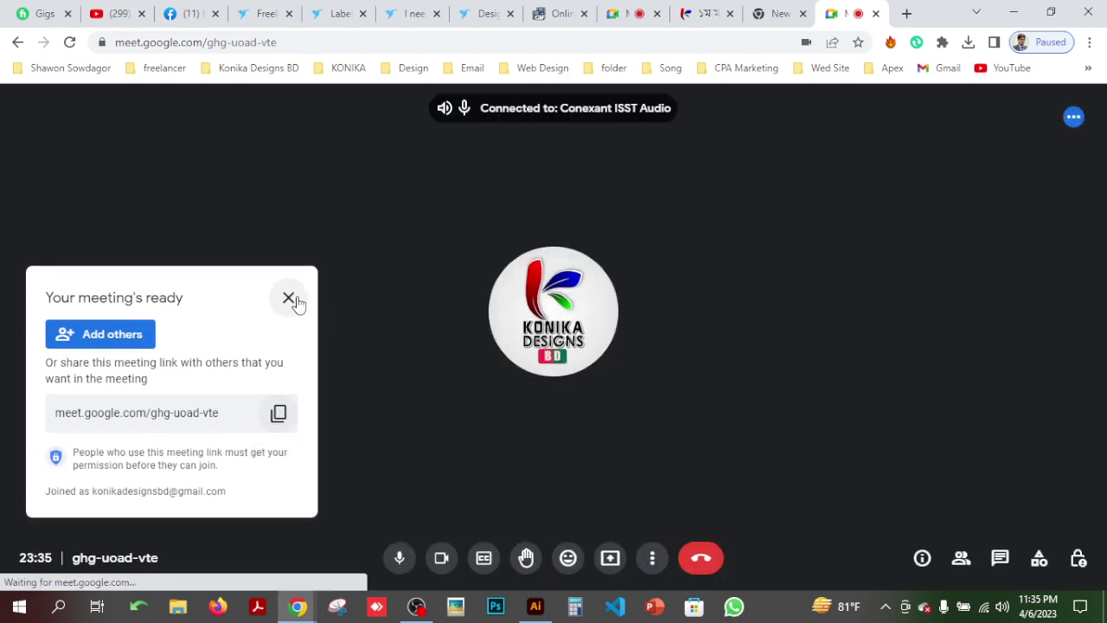
- Dismiss the meeting-ready notice and turn off the camera in the new meeting
left_click(290, 298)
left_click(441, 557)
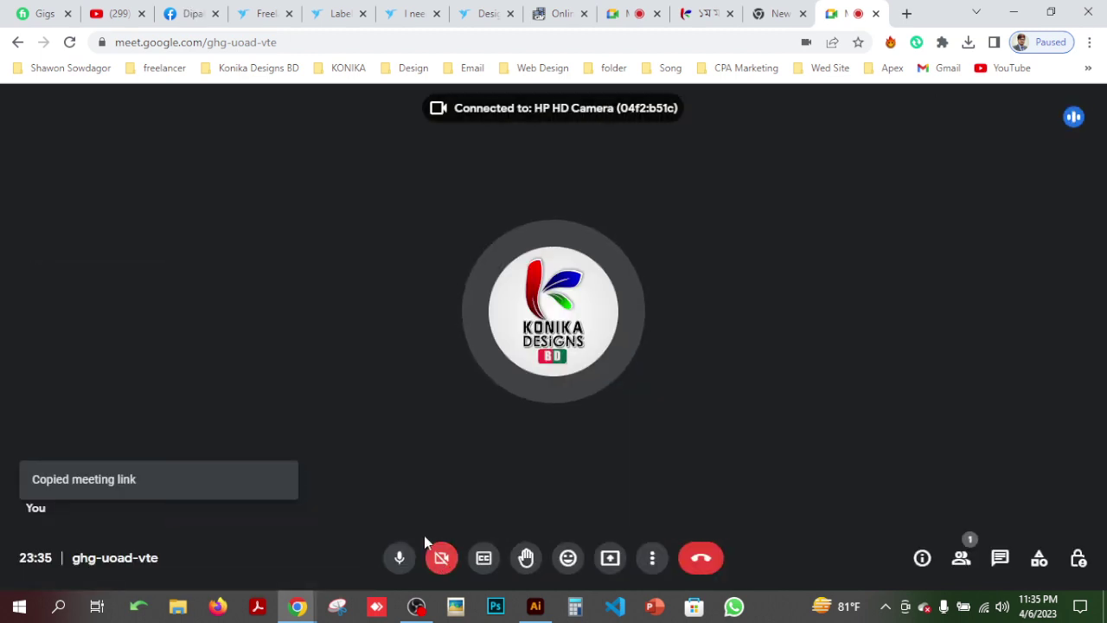
left_click(776, 13)
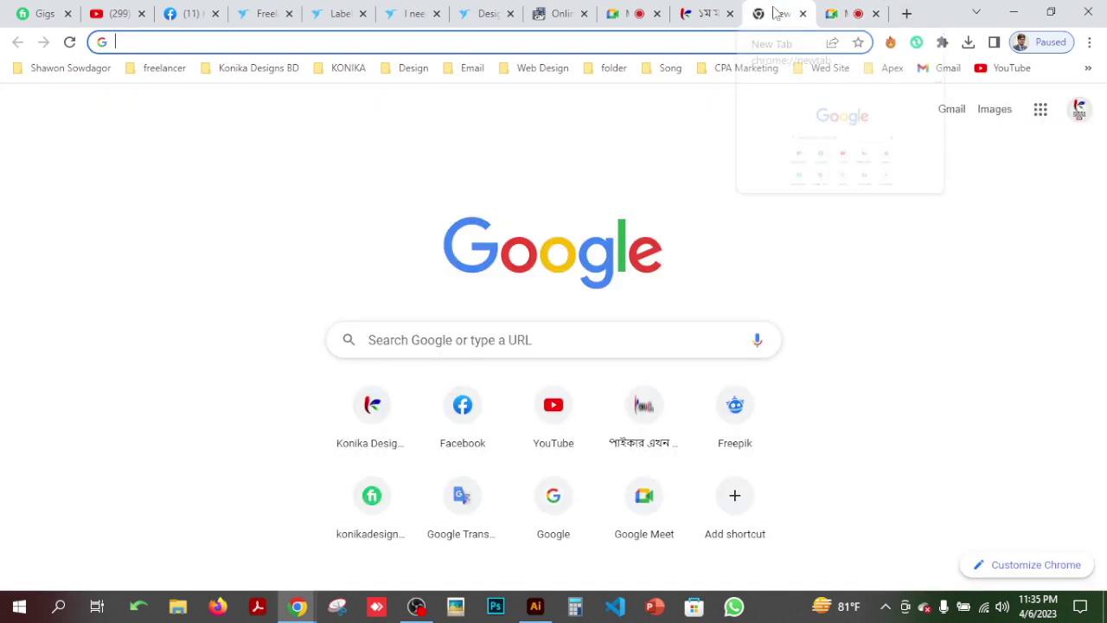
left_click(820, 14)
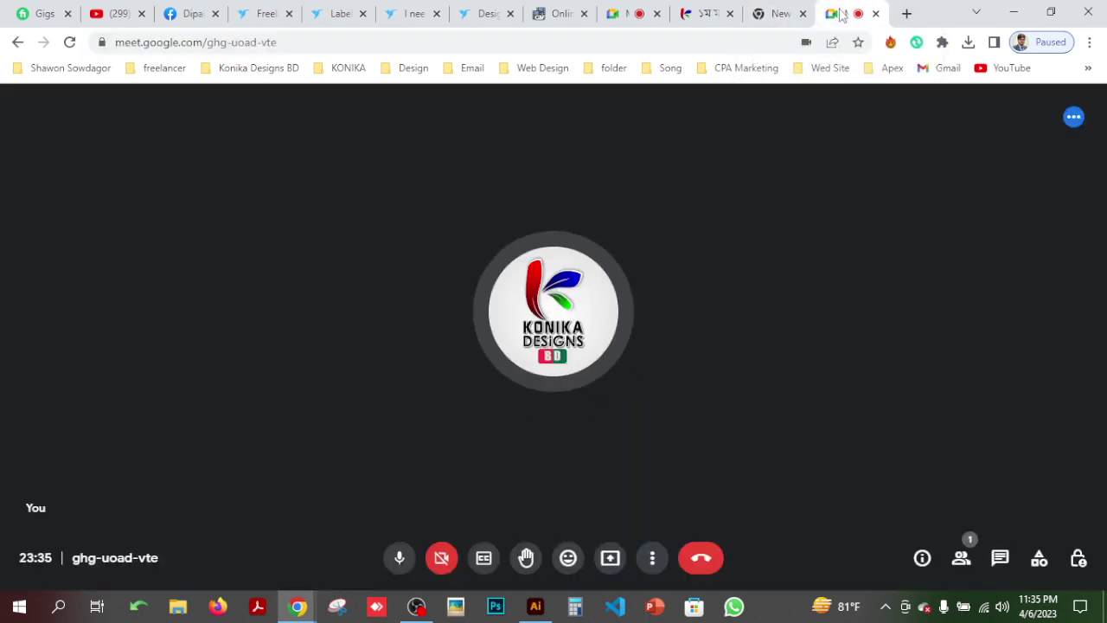
- Send the copied meeting link to everyone in the old meeting's in-call chat
left_click(759, 14)
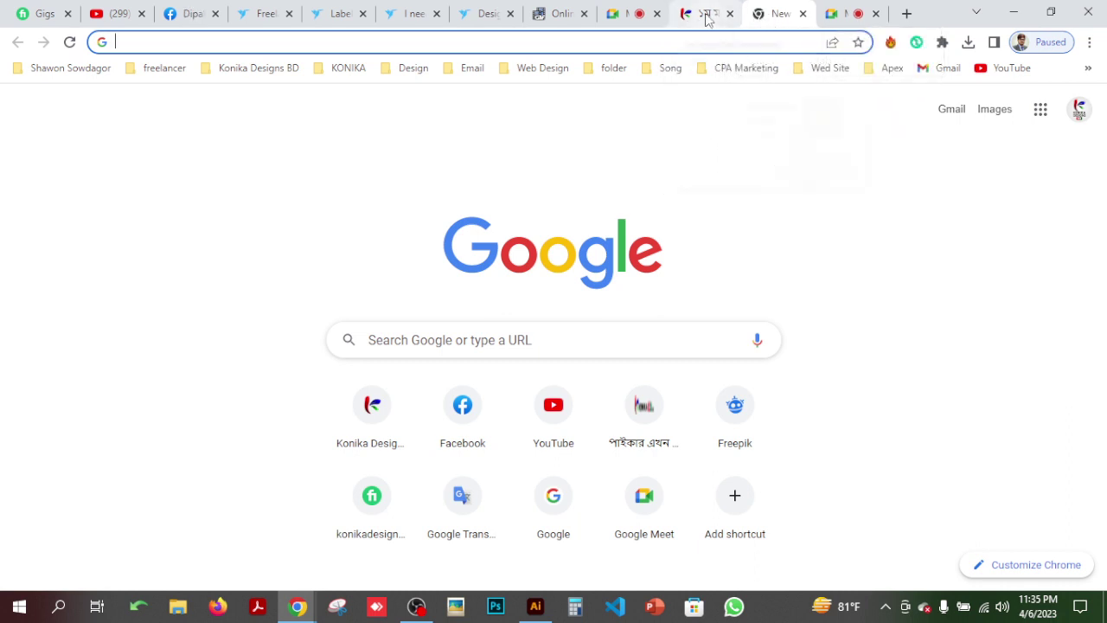
left_click(624, 19)
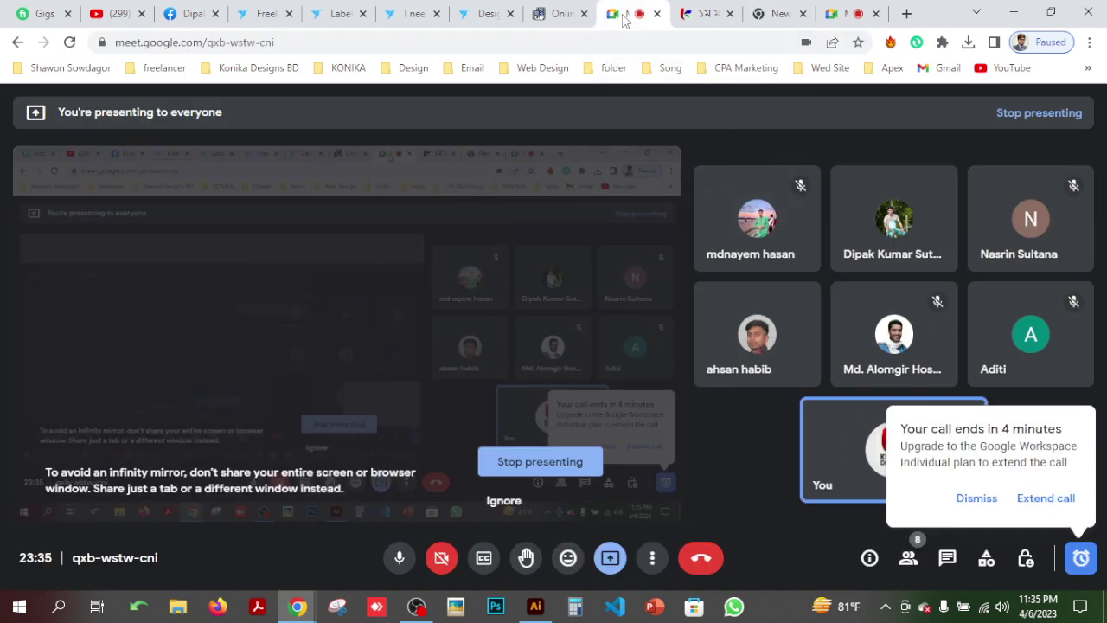
left_click(947, 558)
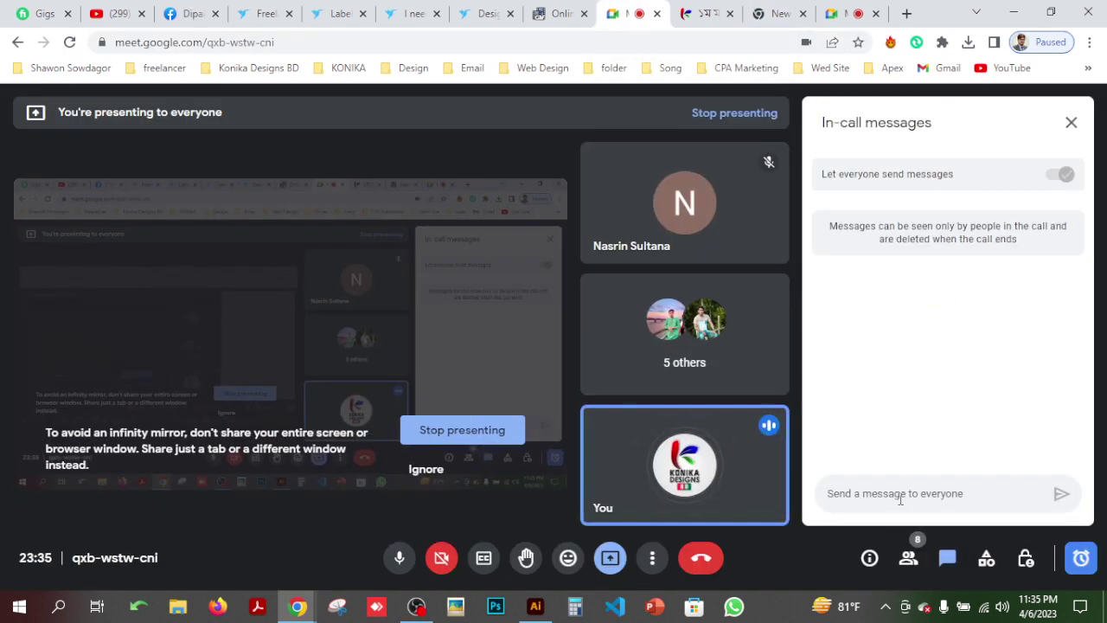
key("ctrl+v")
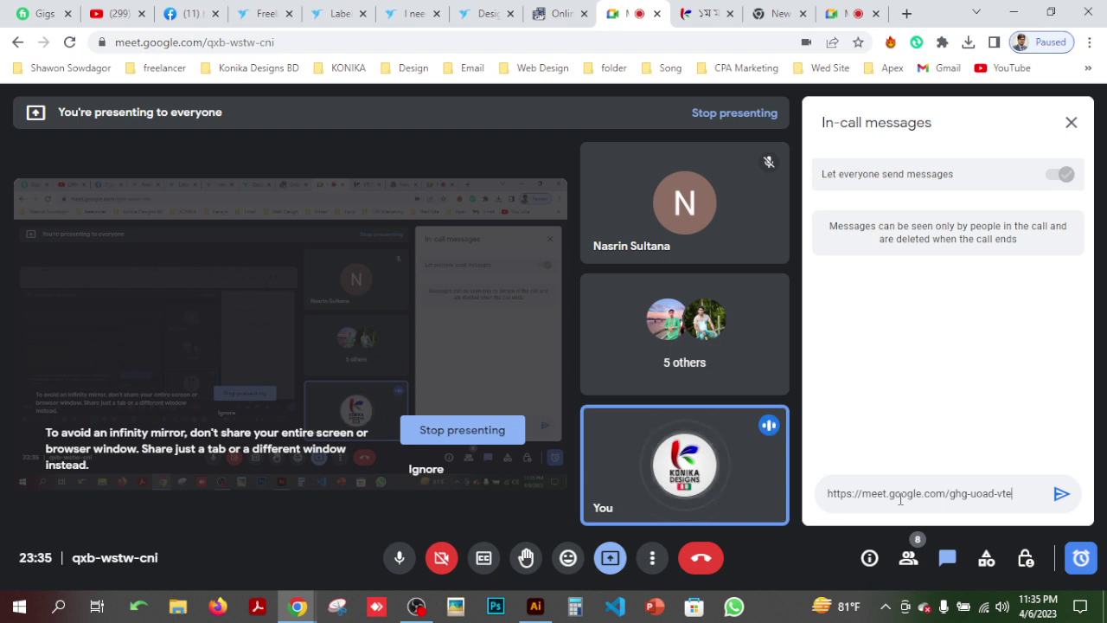
key("Return")
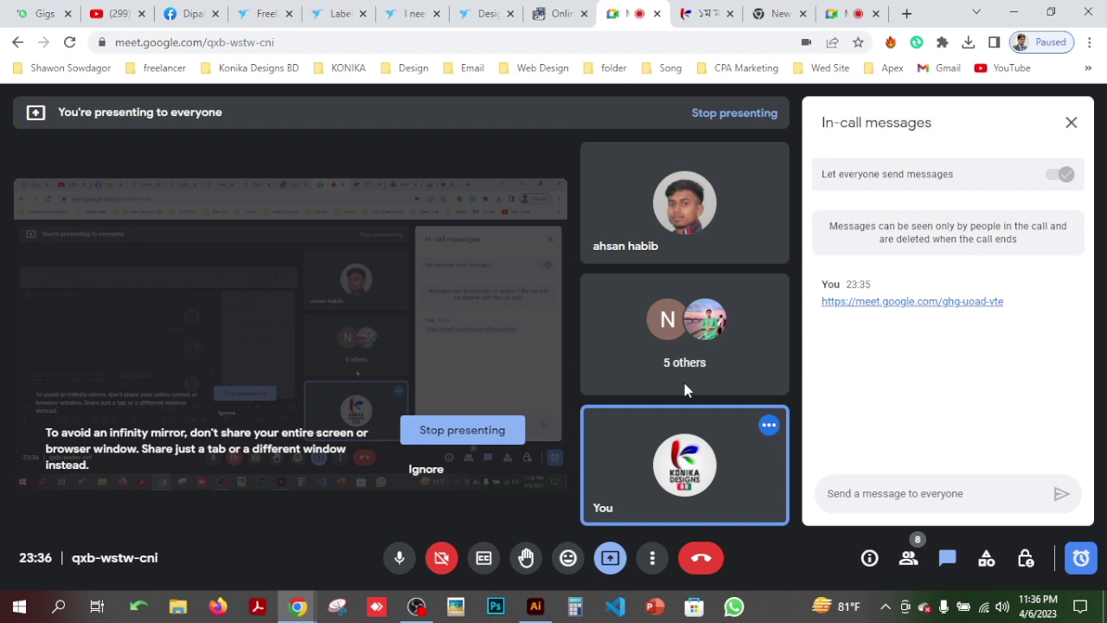
- Admit the waiting participant to the new meeting and stop presenting in the old one
left_click(844, 13)
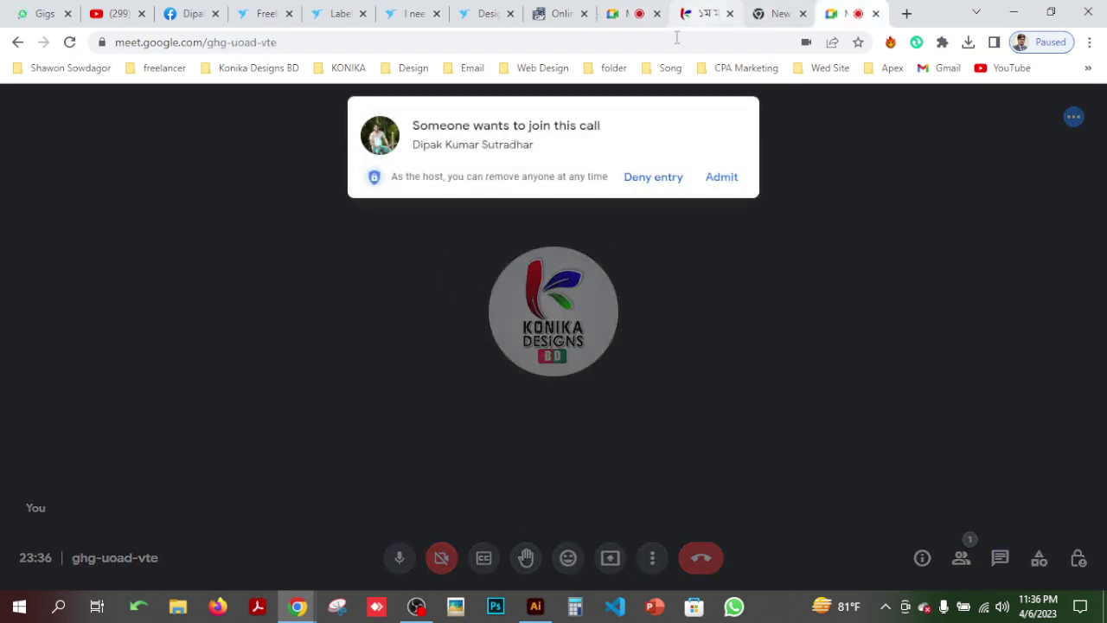
left_click(723, 179)
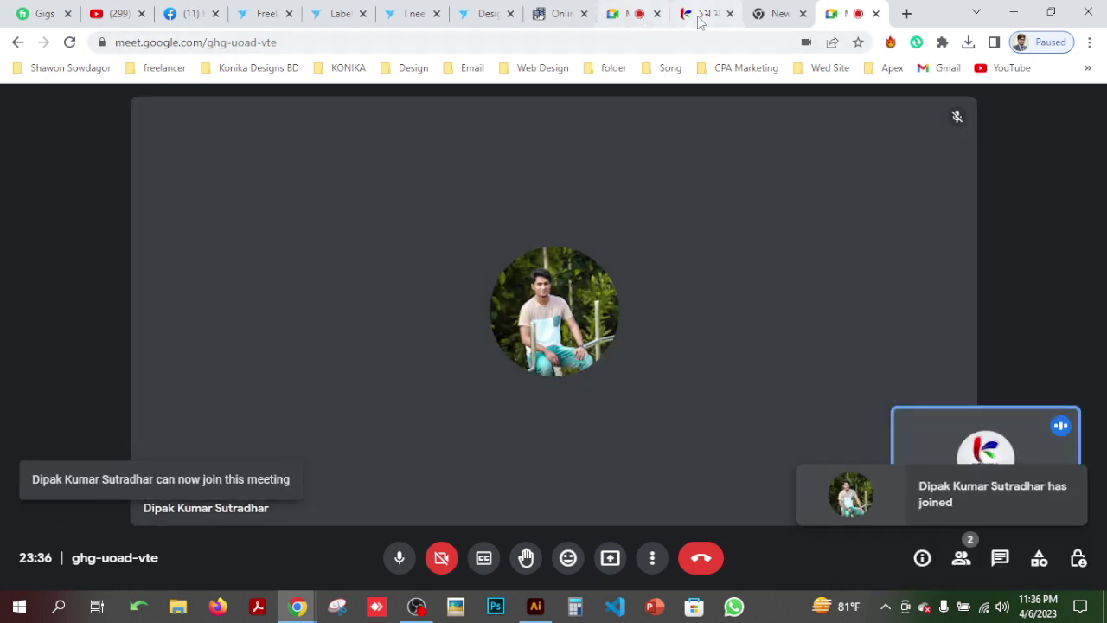
left_click(632, 13)
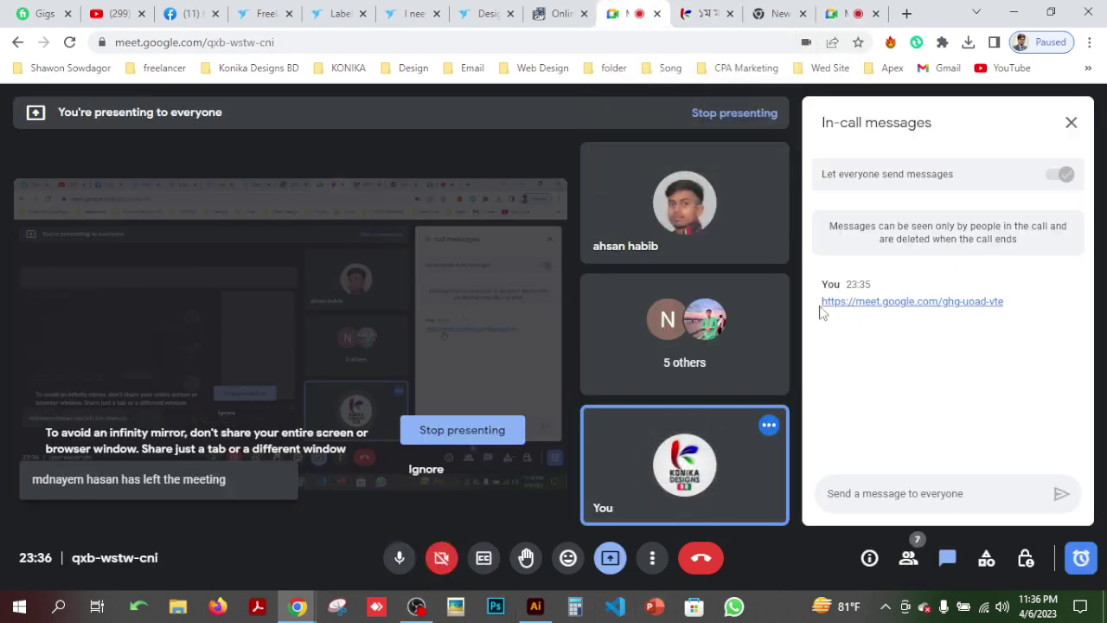
left_click(610, 558)
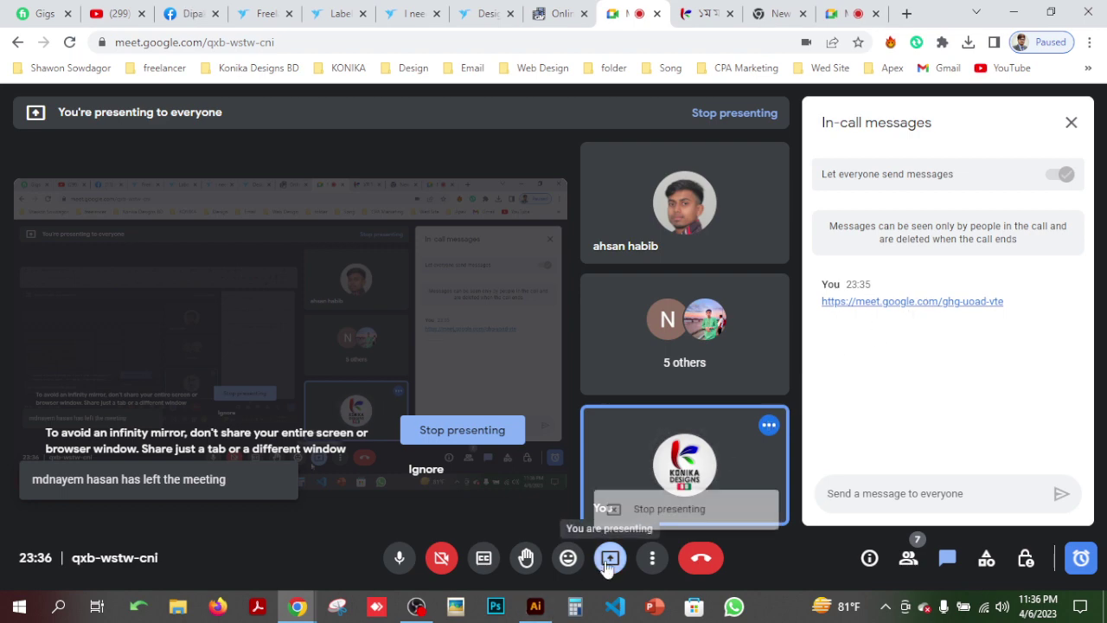
left_click(644, 506)
- Admit all three people waiting to join the new meeting
left_click(847, 13)
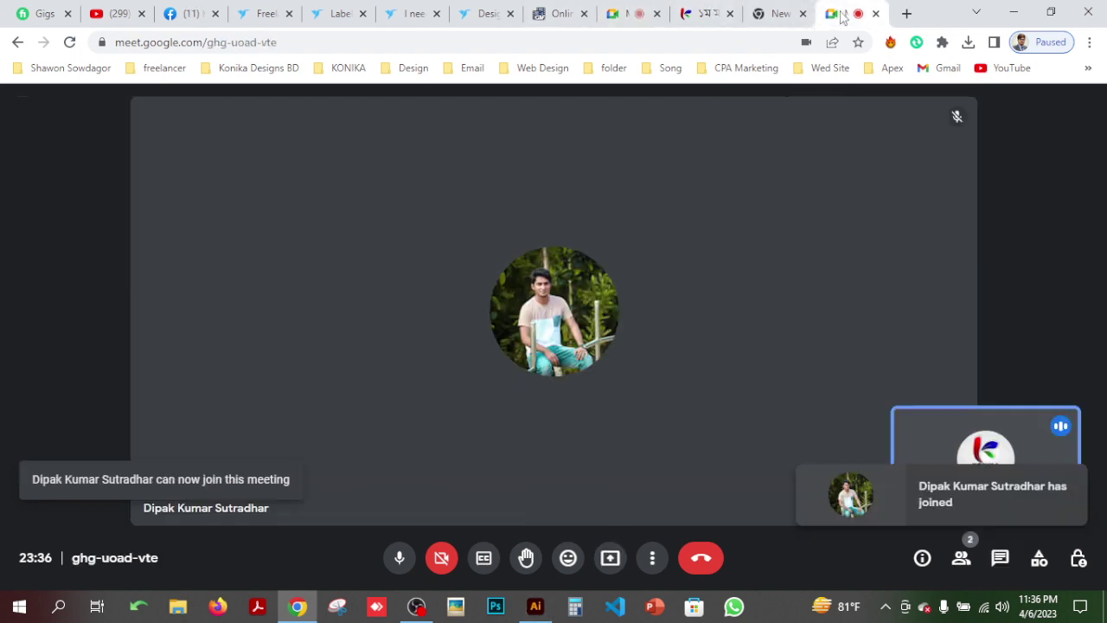
left_click(717, 174)
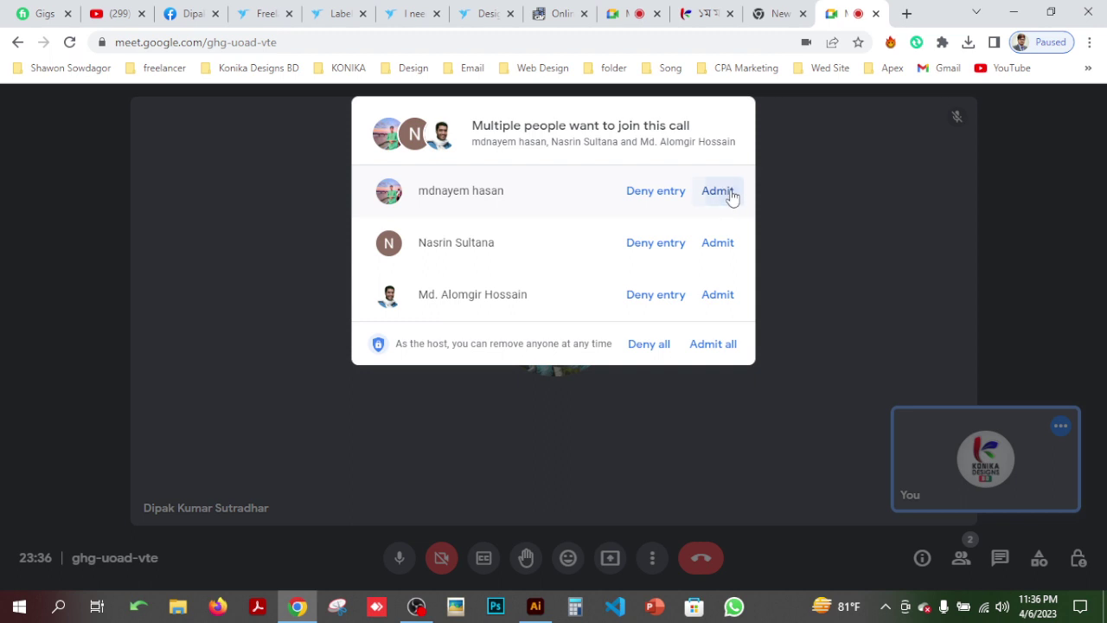
left_click(718, 191)
left_click(719, 191)
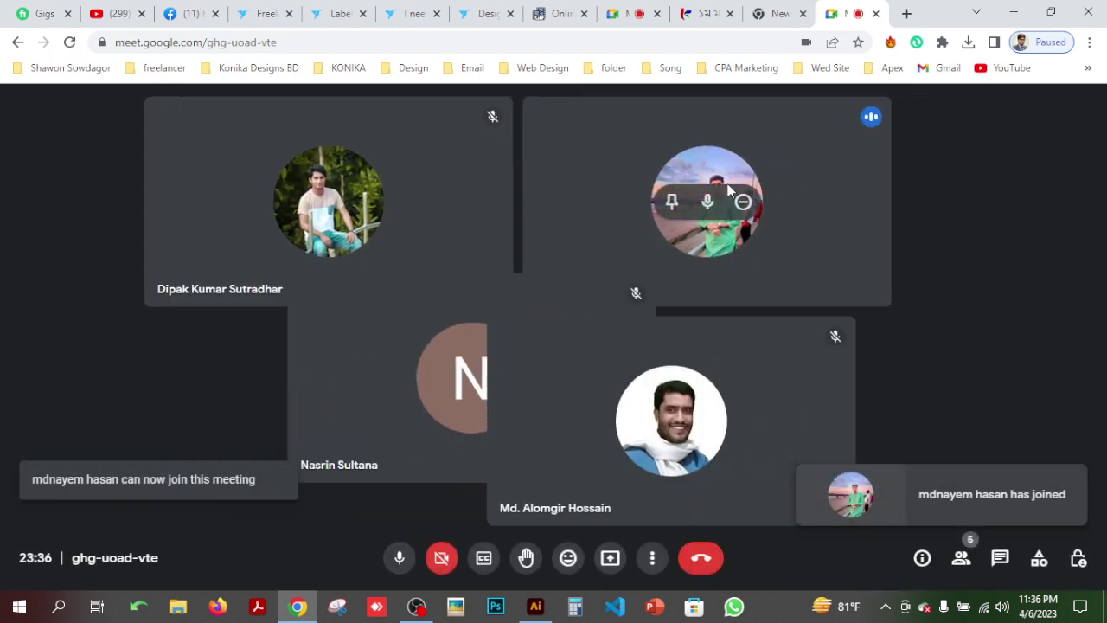
- Leave the old meeting and close its page, returning to the new meeting
left_click(653, 12)
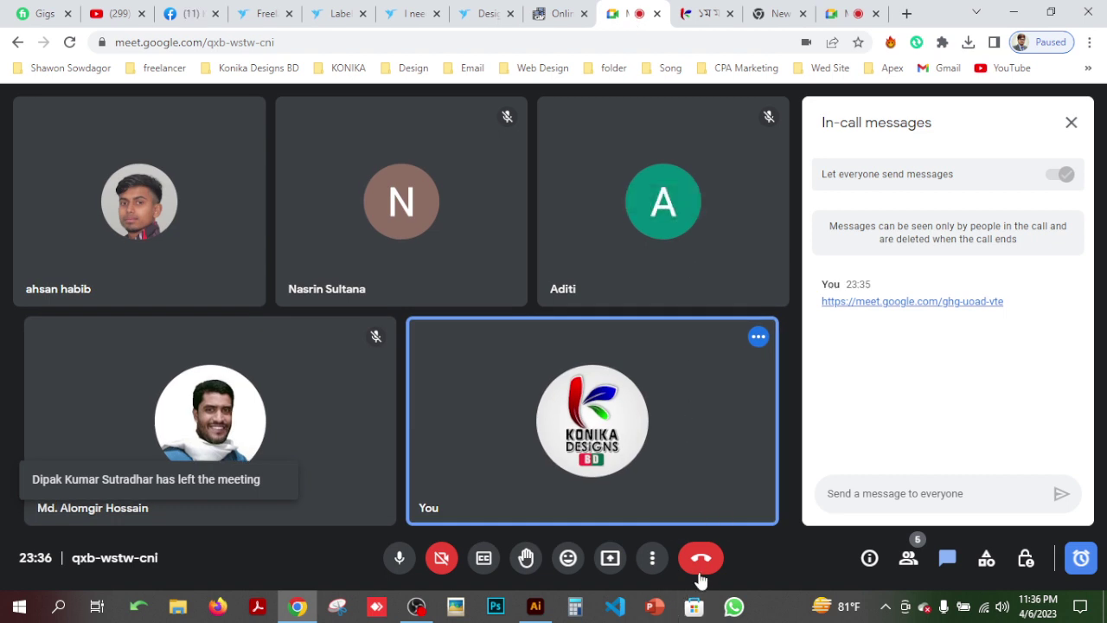
left_click(700, 561)
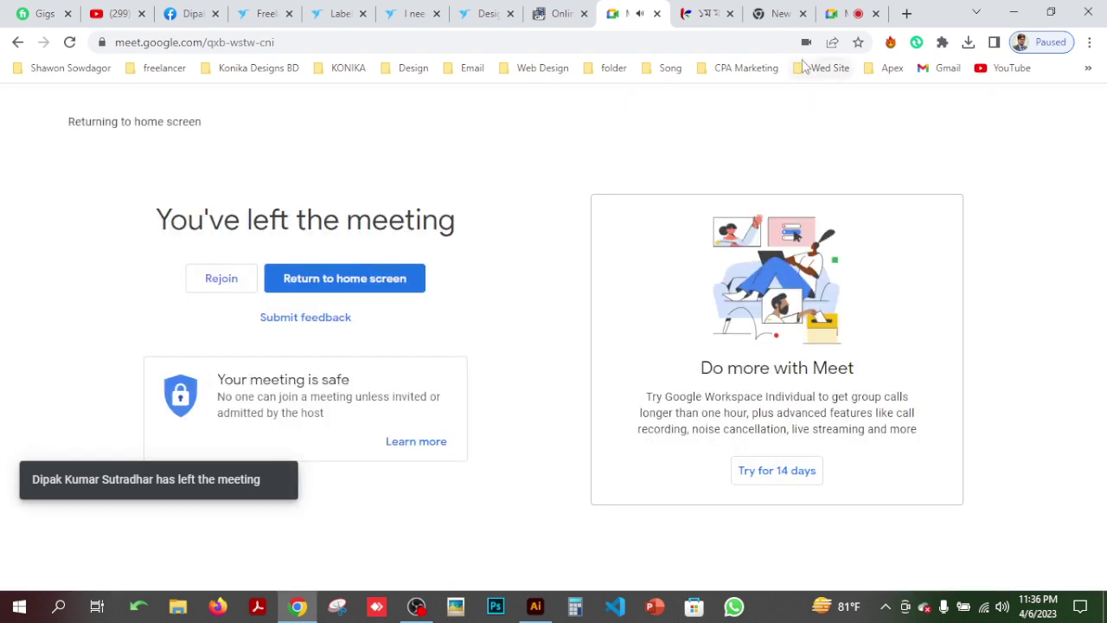
left_click(657, 14)
left_click(773, 15)
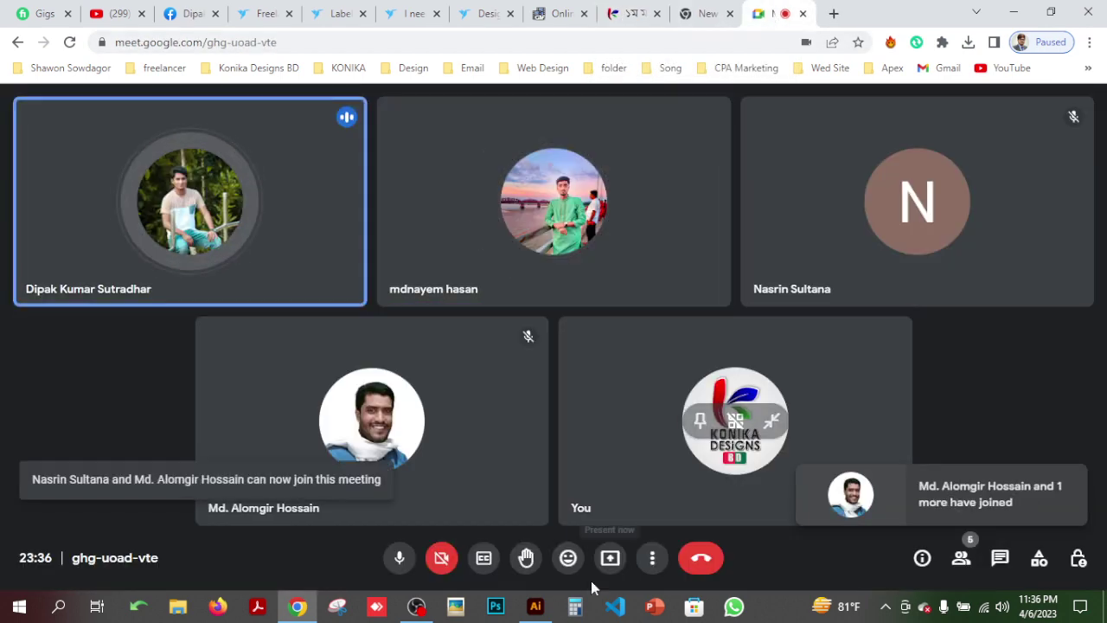
- Present the entire screen to the participants of the new meeting
left_click(610, 558)
left_click(660, 455)
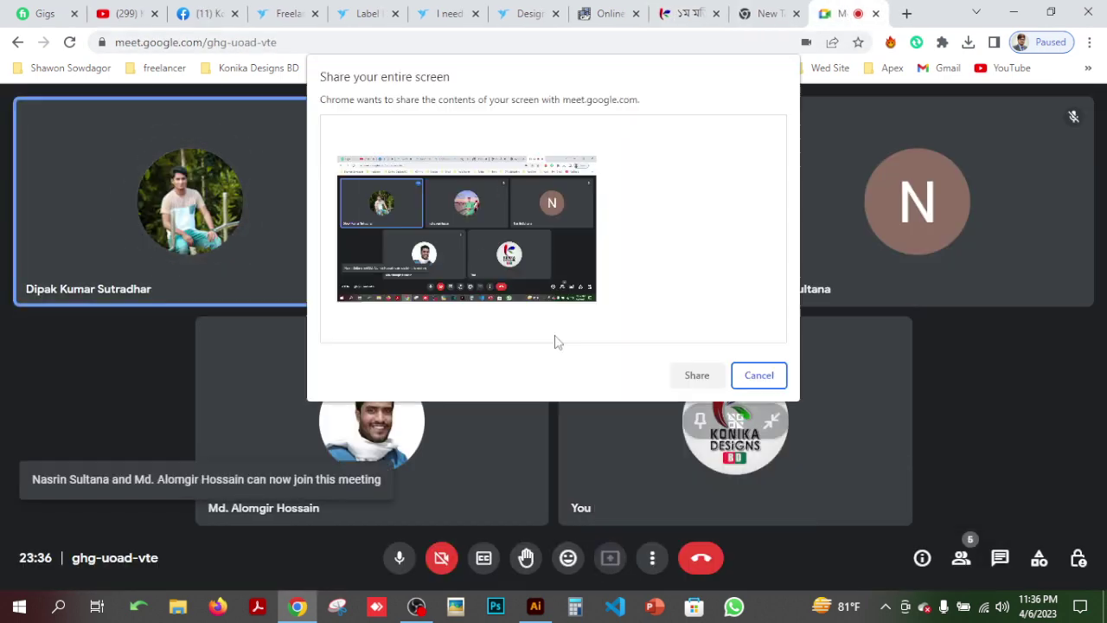
left_click(524, 256)
left_click(697, 373)
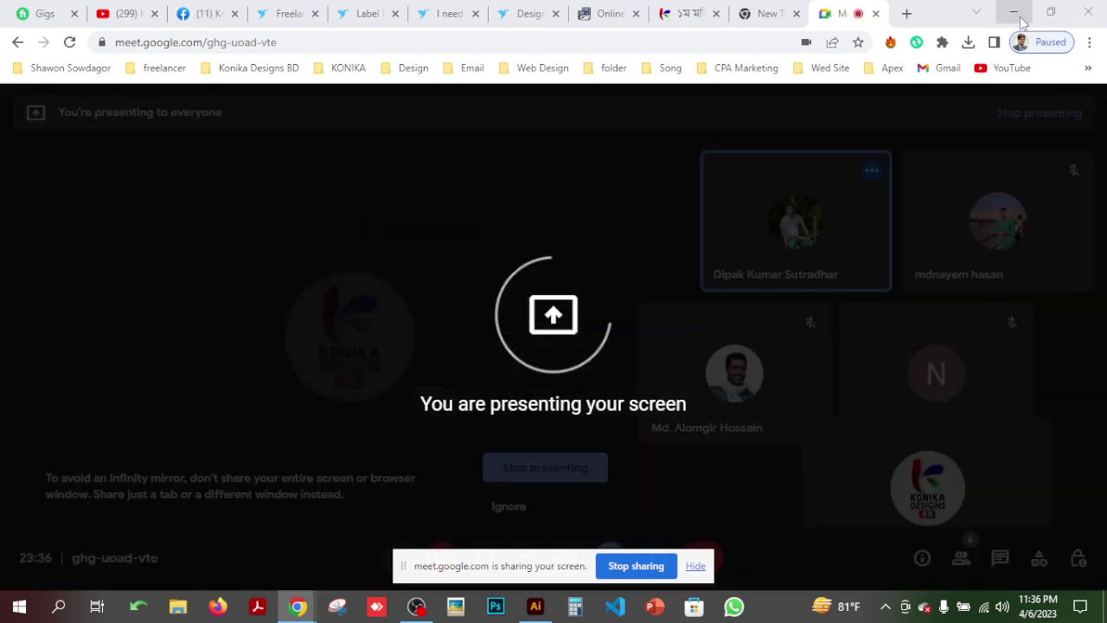
- Switch from the browser to the Ai Class-3 document in Illustrator, checking the OBS recording on the way
left_click(1017, 13)
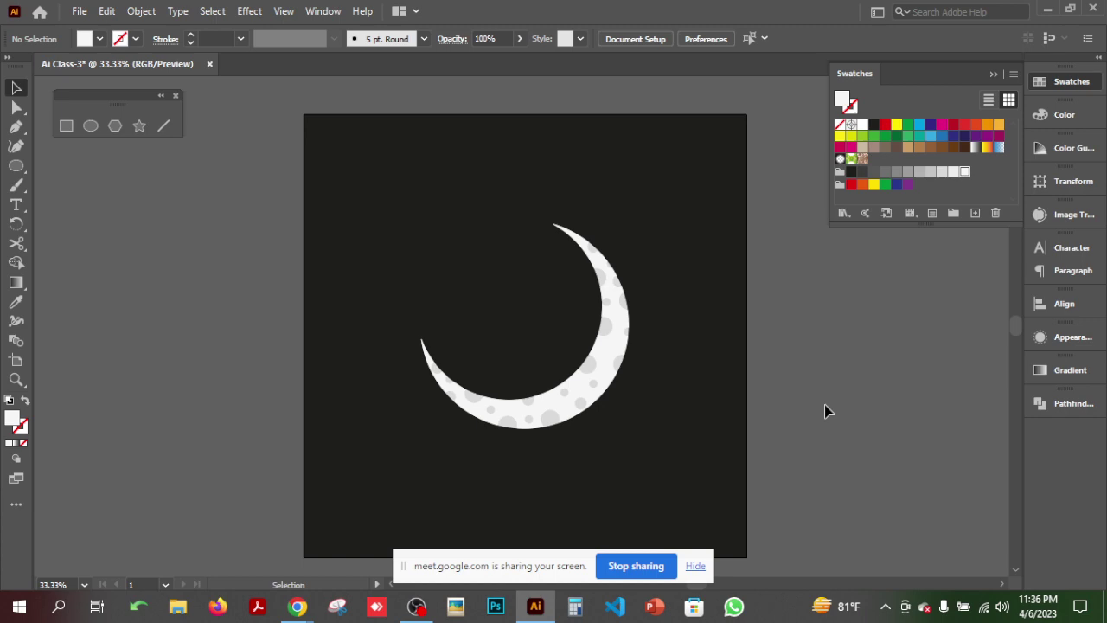
left_click(418, 607)
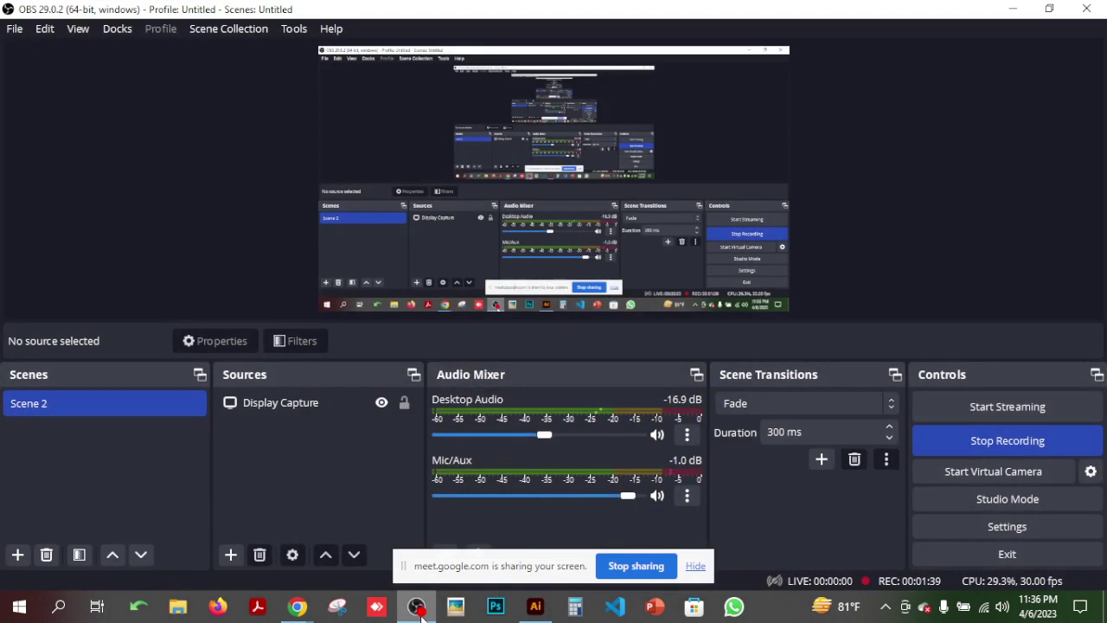
left_click(418, 607)
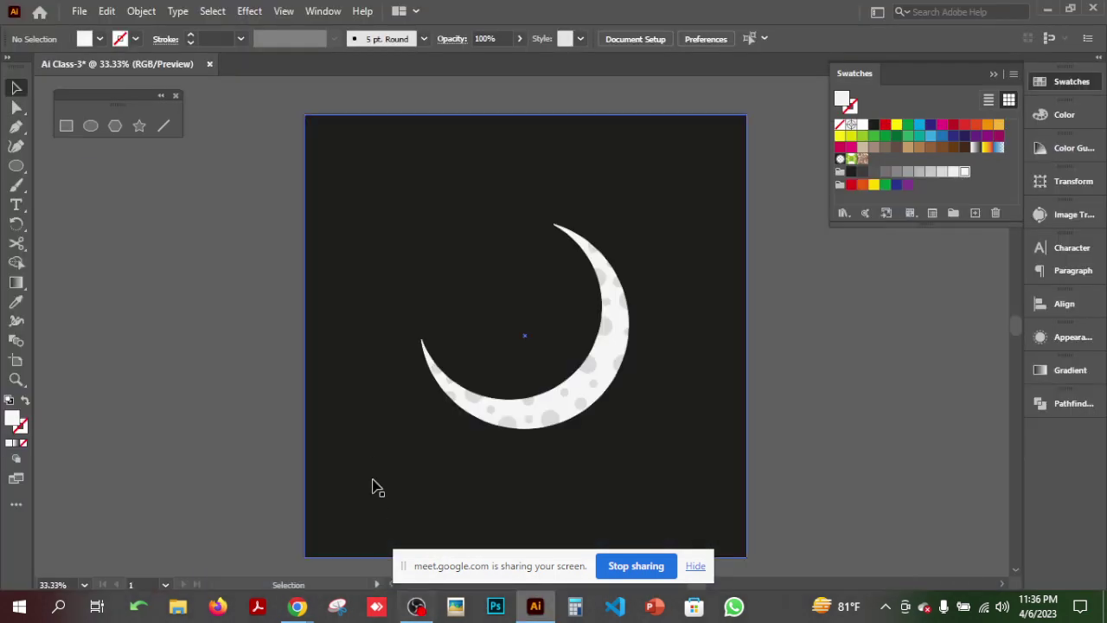
- Draw a white circle on the empty canvas beside the artboard and place a black-filled copy overlapping its upper left
left_click_drag(371, 487, 726, 438)
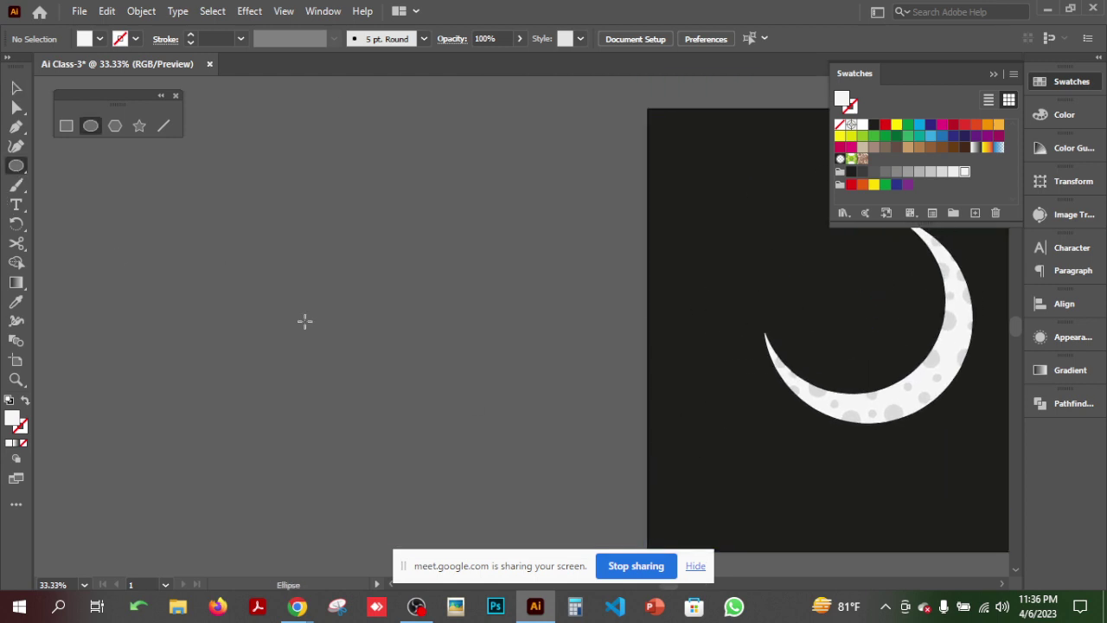
left_click_drag(306, 331, 414, 207)
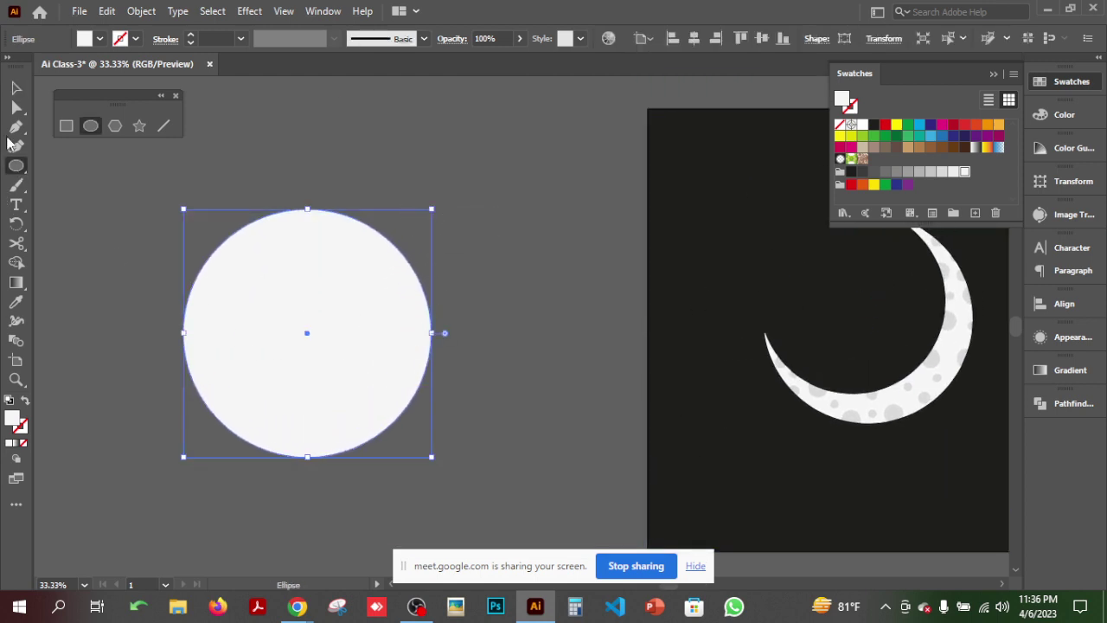
left_click(17, 89)
left_click_drag(279, 321, 184, 261)
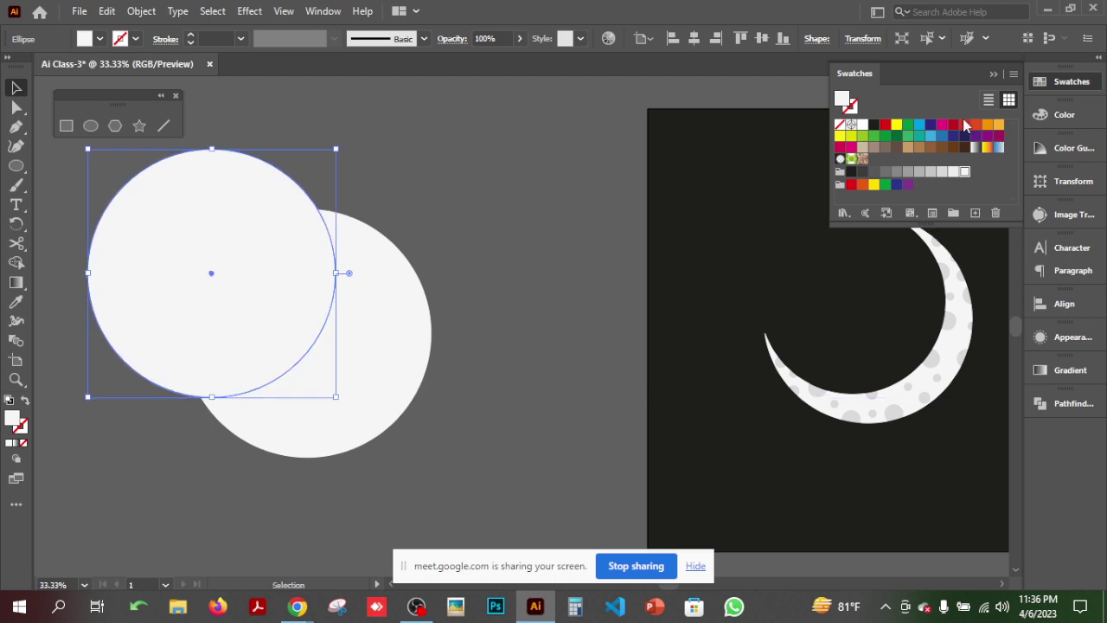
left_click(875, 126)
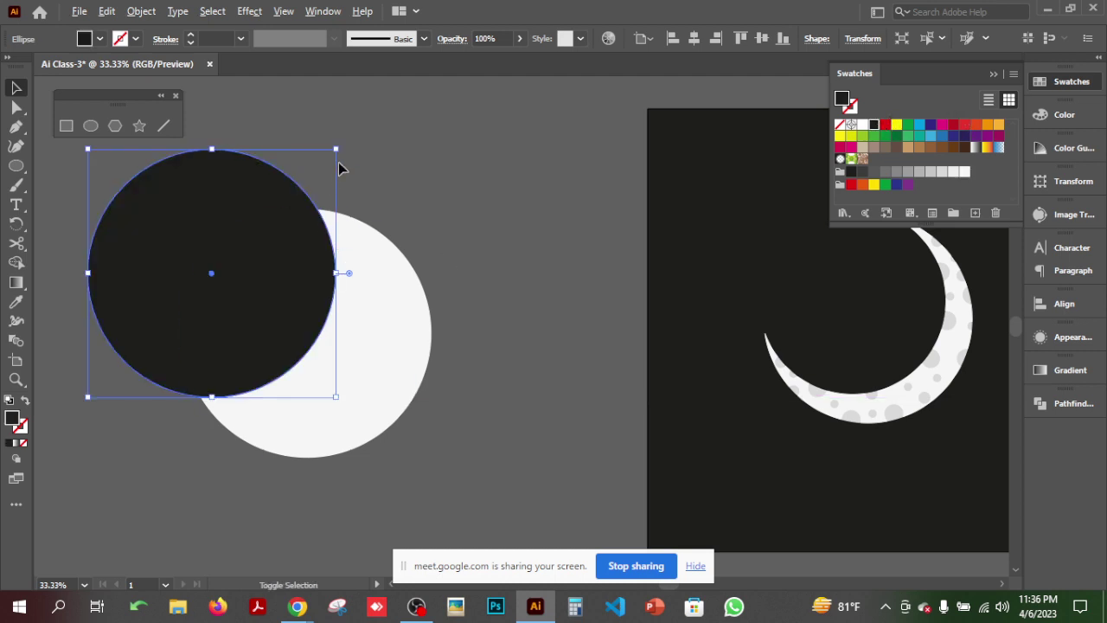
- Shrink the black circle slightly and position it over the white one to leave a crescent at the lower right
mouse_move(339, 152)
left_mouse_down()
mouse_move(314, 168)
mouse_move(331, 153)
left_mouse_up()
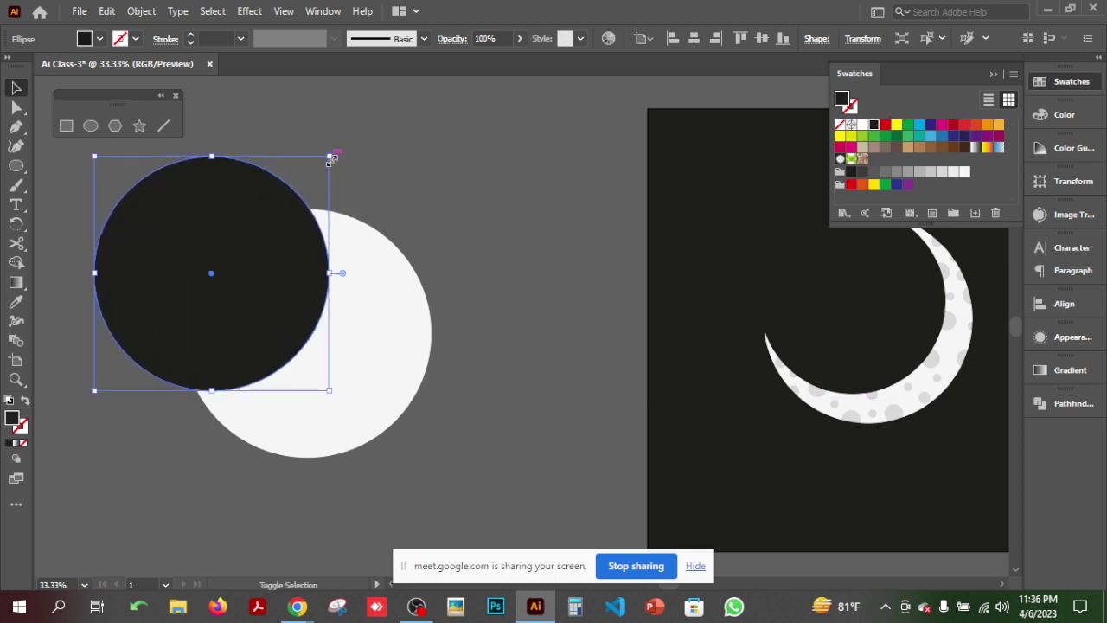
left_click_drag(255, 302, 313, 337)
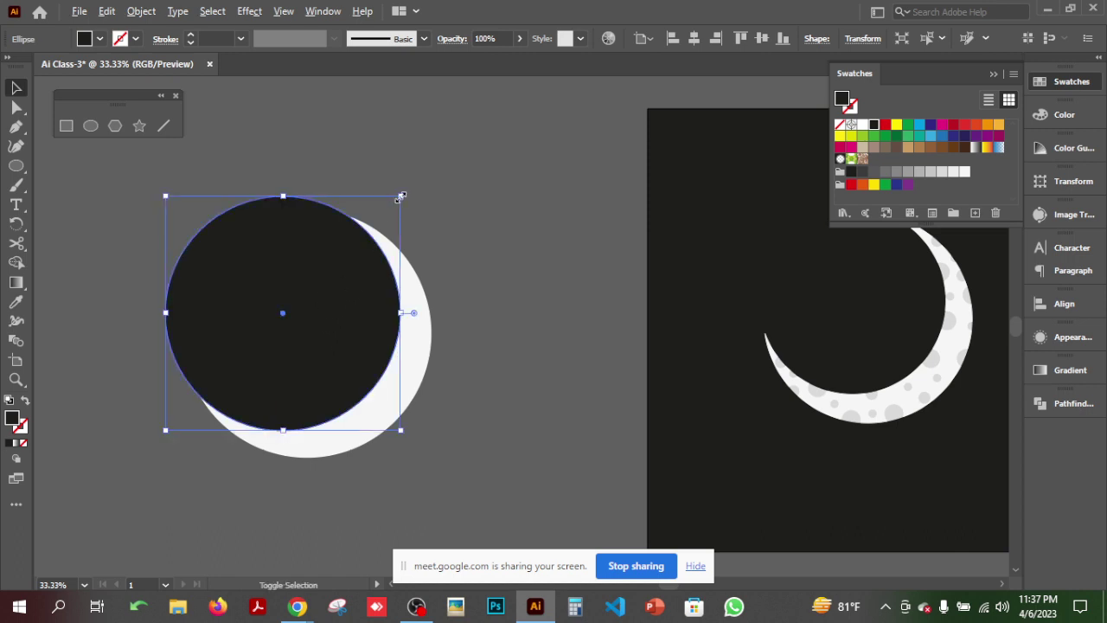
left_click_drag(401, 196, 398, 198)
left_click_drag(337, 311, 353, 325)
left_click_drag(405, 208, 407, 208)
left_click_drag(343, 321, 340, 326)
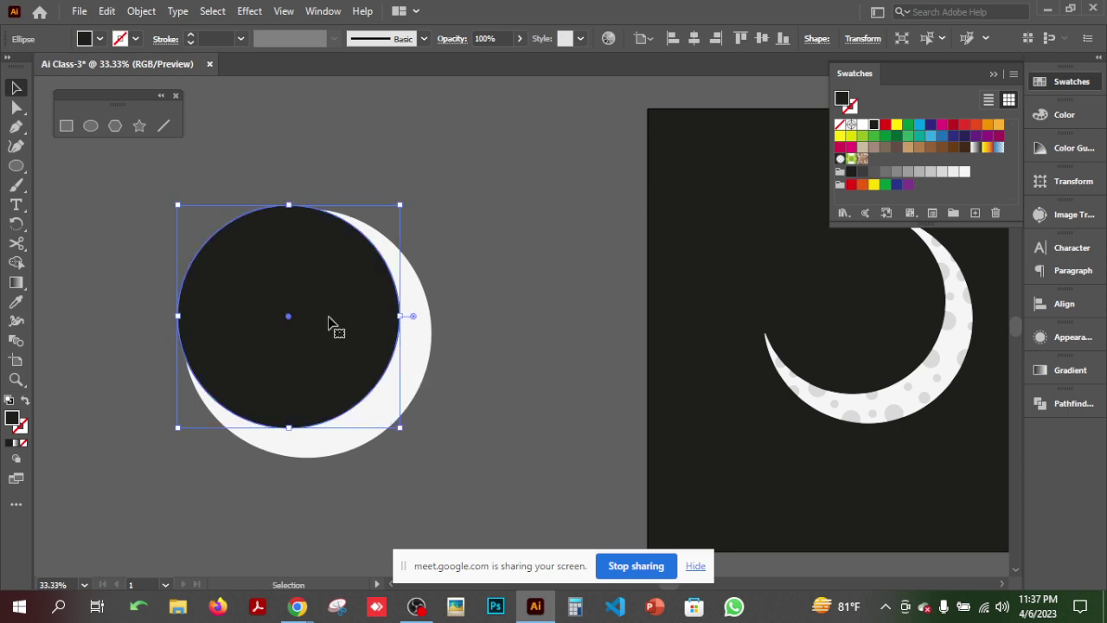
- Subtract the black circle from the white one with Minus Front and place a copy of the resulting crescent to its lower left
left_click(511, 376)
left_click(327, 272)
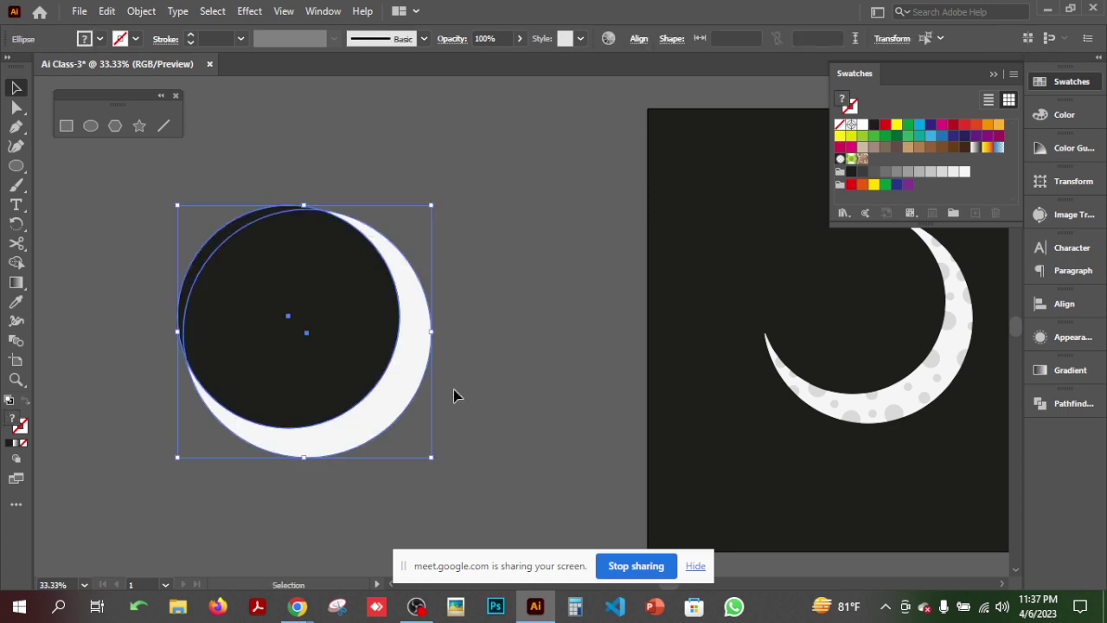
left_click(1071, 403)
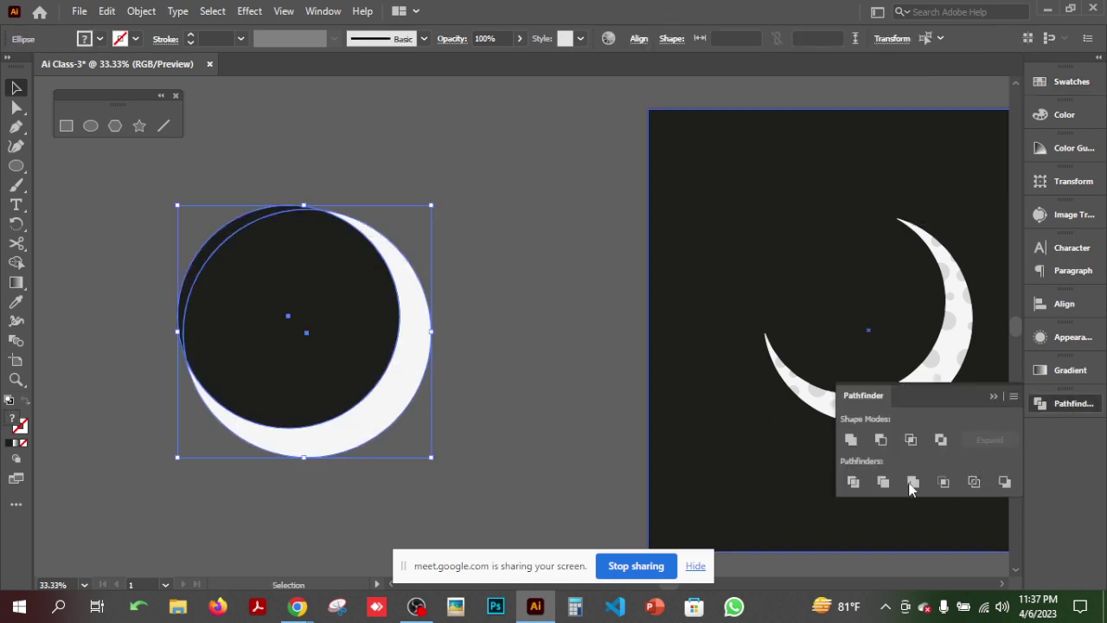
left_click(881, 440)
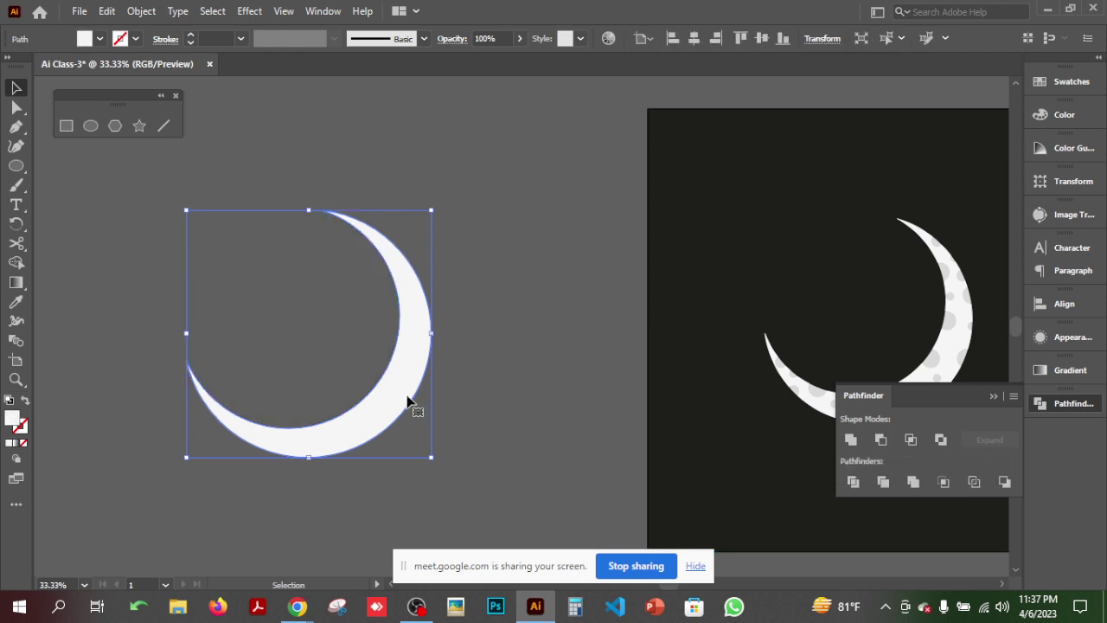
left_click_drag(408, 399, 215, 429)
left_click_drag(299, 423, 600, 410)
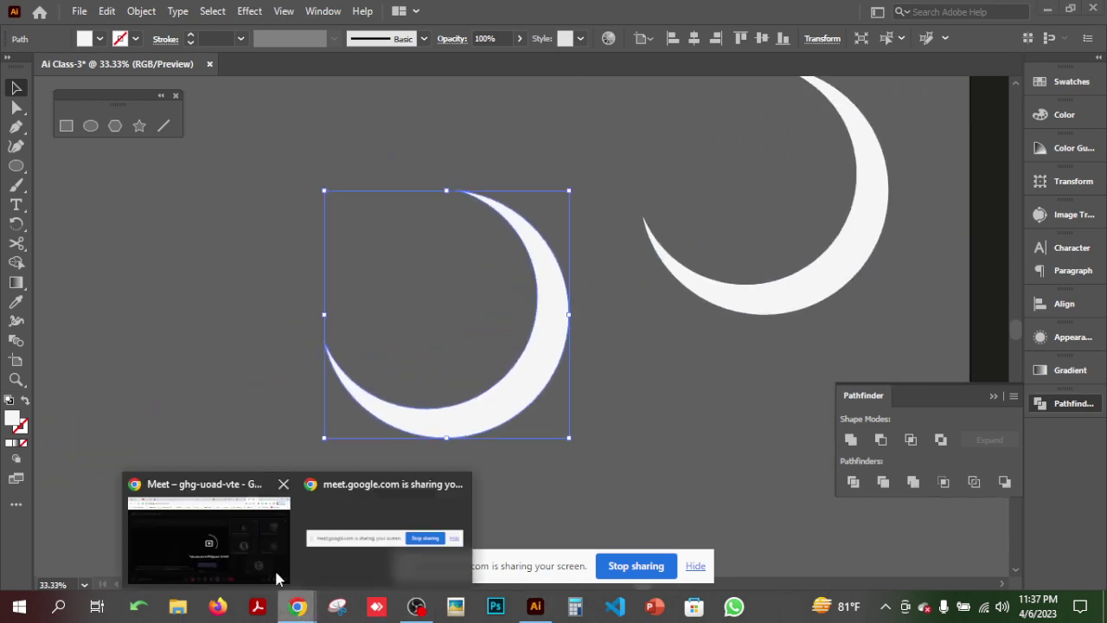
- Switch to the Google Meet window, admit the waiting participant to the call, and return to the Illustrator document
left_click(208, 532)
left_click(721, 176)
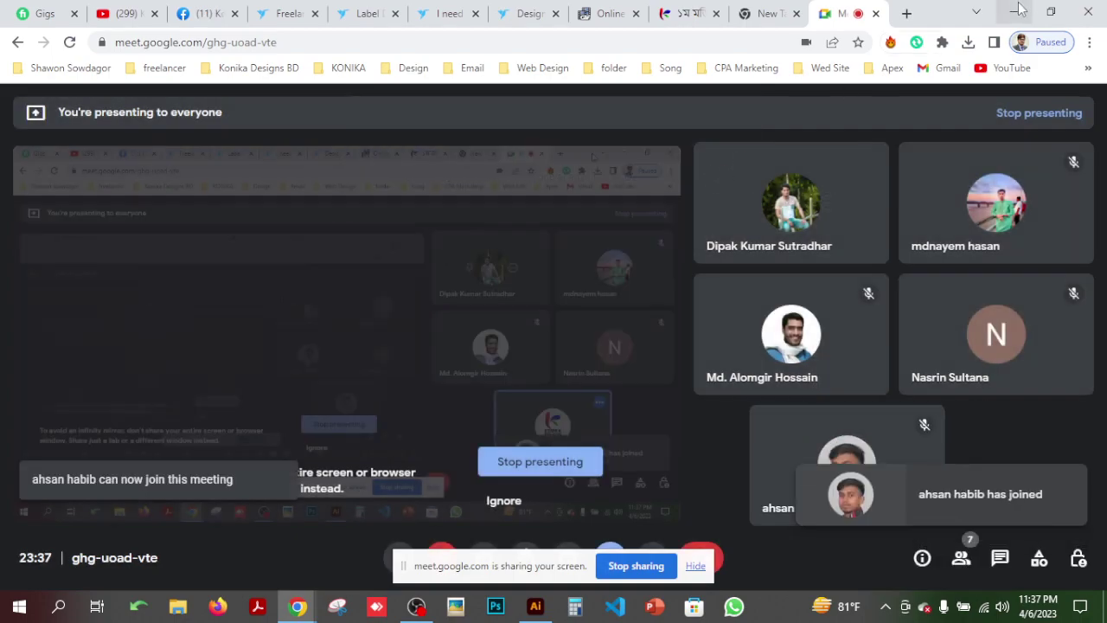
key("alt+Tab")
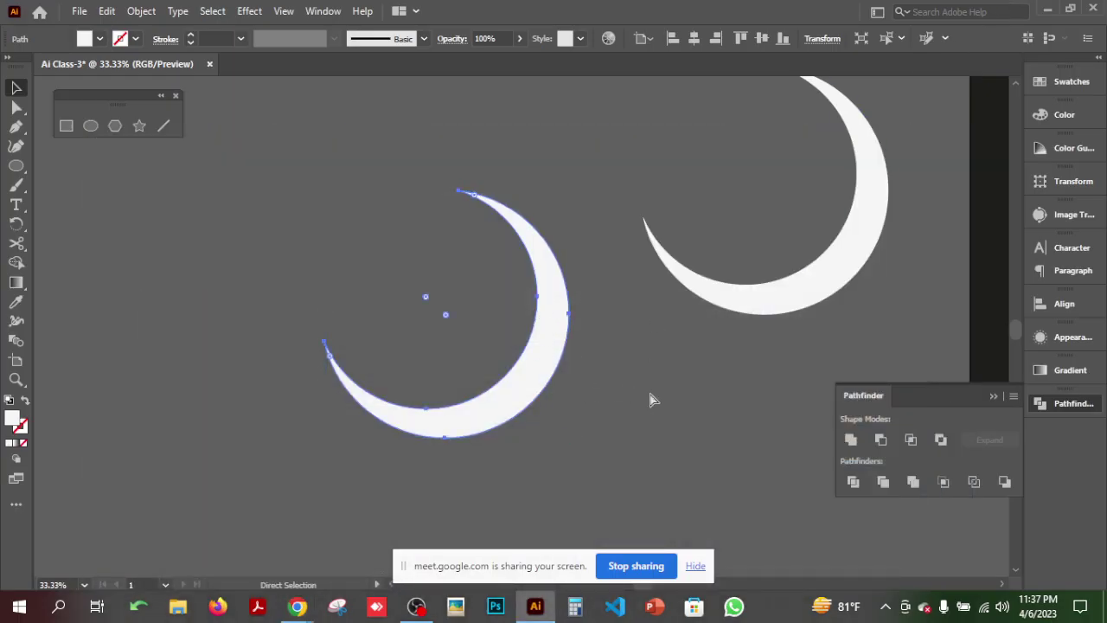
- Draw a small circle on the empty canvas left of the copied crescent and fill it with mid-grey
key("ctrl+plus")
key("ctrl+plus")
left_click_drag(650, 392, 542, 358)
key("ctrl+minus")
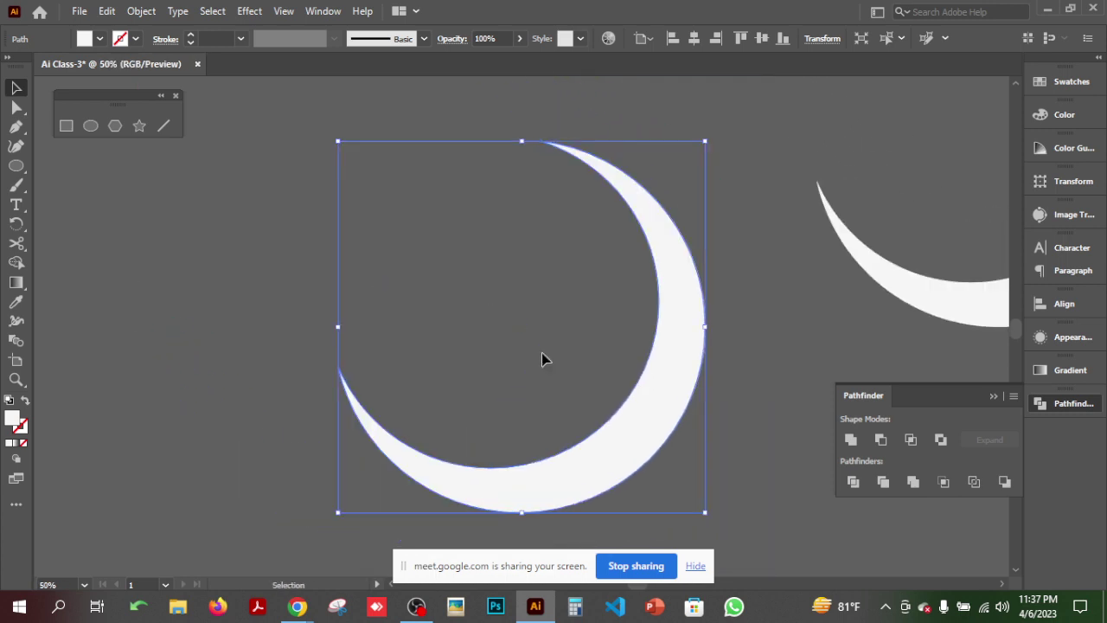
left_click(90, 126)
left_click_drag(131, 265, 145, 251)
left_click(13, 88)
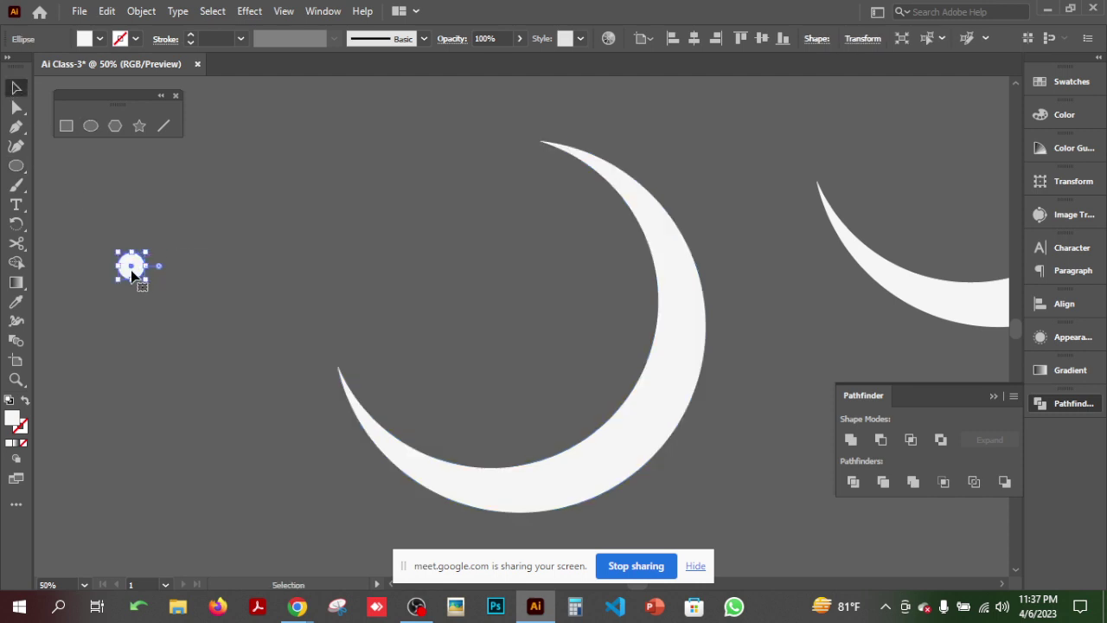
left_click(1073, 82)
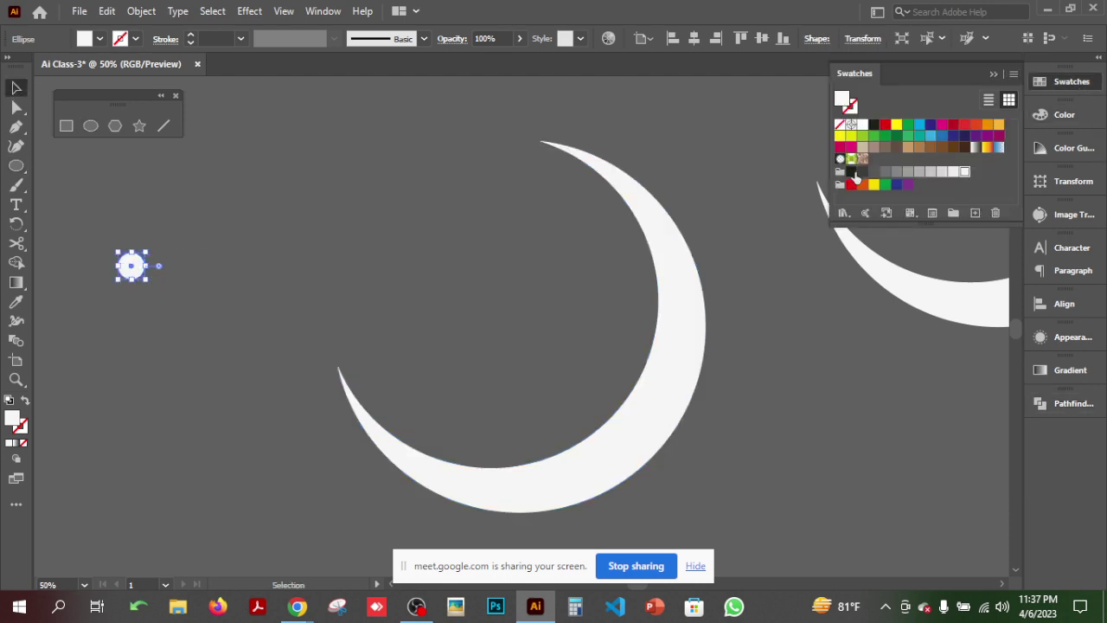
- Scatter copies of the grey circle in small, medium and large sizes along the whole crescent, some overlapping its edges
left_click_drag(128, 268, 591, 464)
left_click_drag(591, 468, 623, 190)
left_click_drag(623, 190, 709, 339)
left_click_drag(710, 339, 643, 431)
left_click_drag(641, 433, 479, 478)
left_click_drag(479, 479, 657, 289)
left_click(771, 442)
scroll(771, 442, "down", 2)
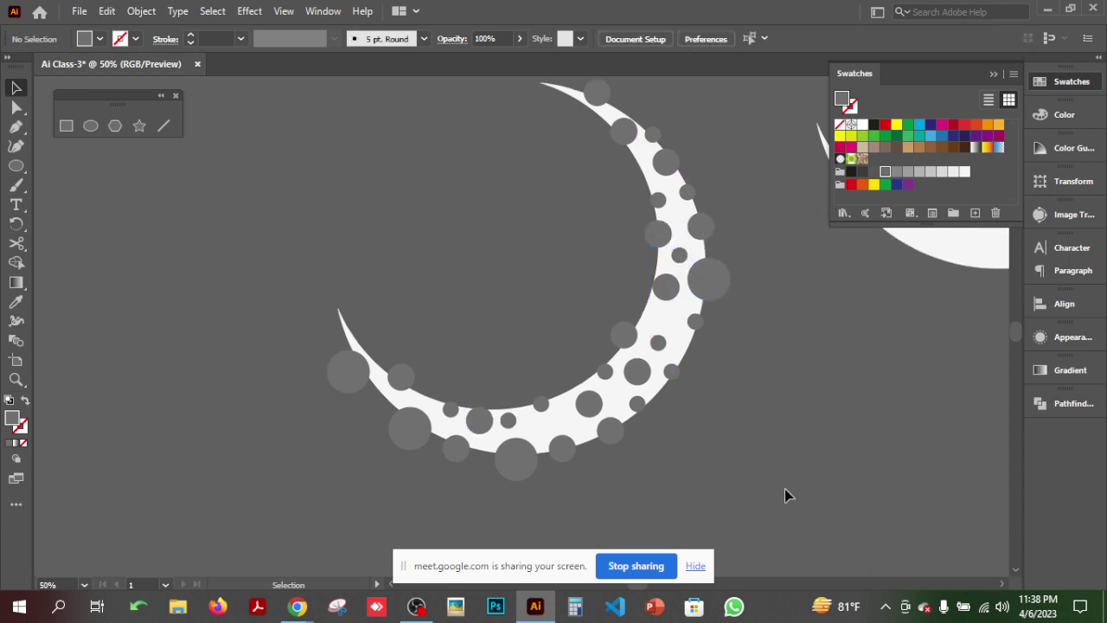
- Select the crescent with all its grey circles and punch the circles out of it with Pathfinder Minus Front
scroll(245, 146, "up", 3)
key("ctrl+a")
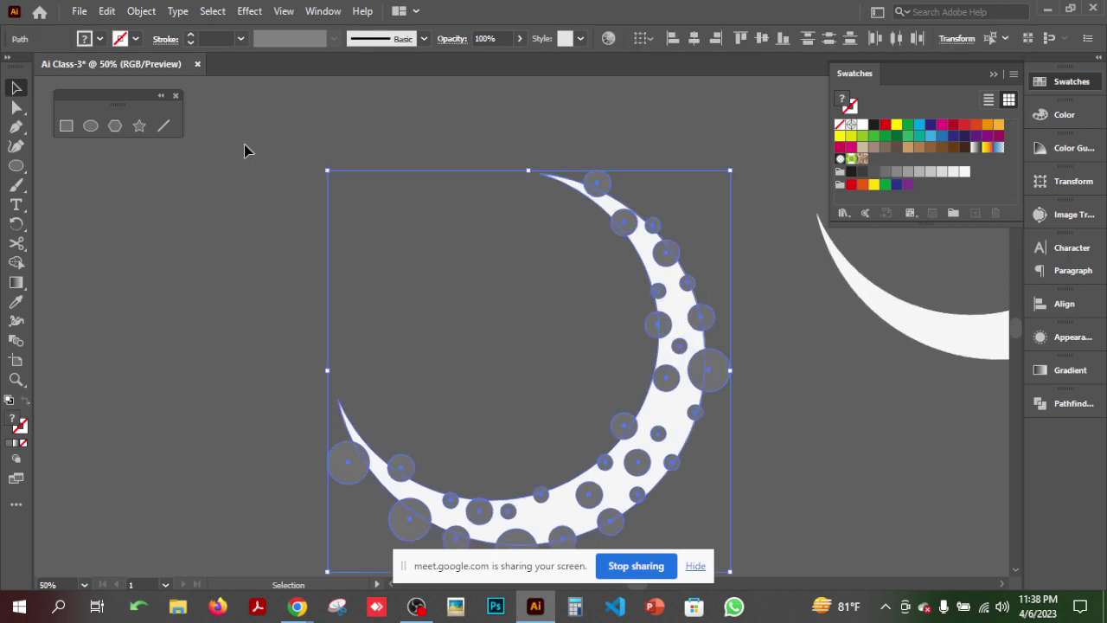
scroll(718, 327, "down", 3)
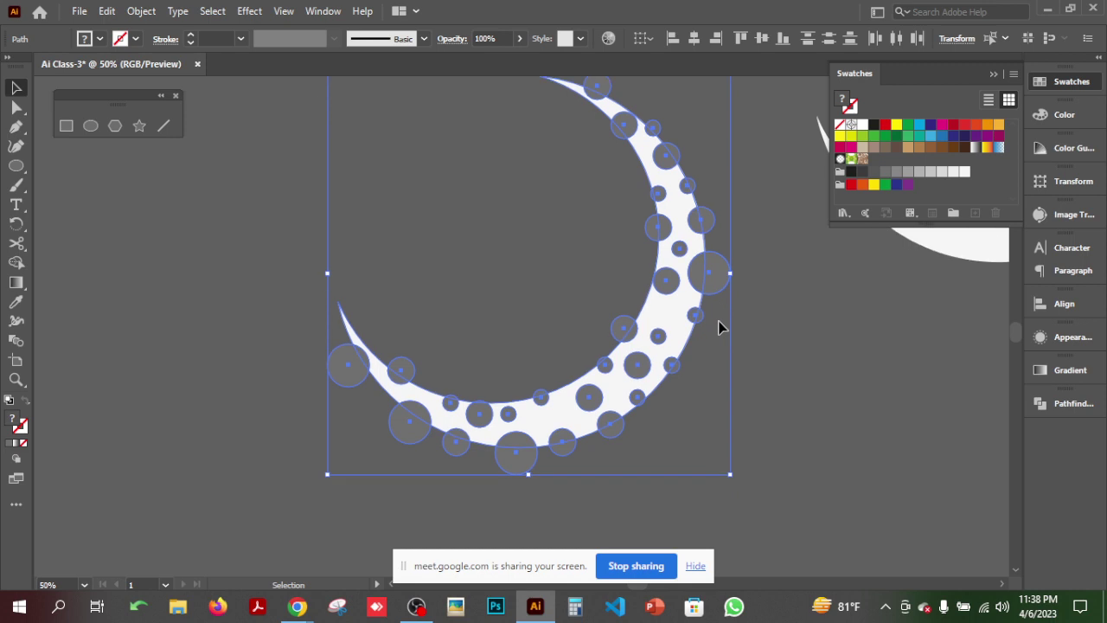
left_click(1073, 404)
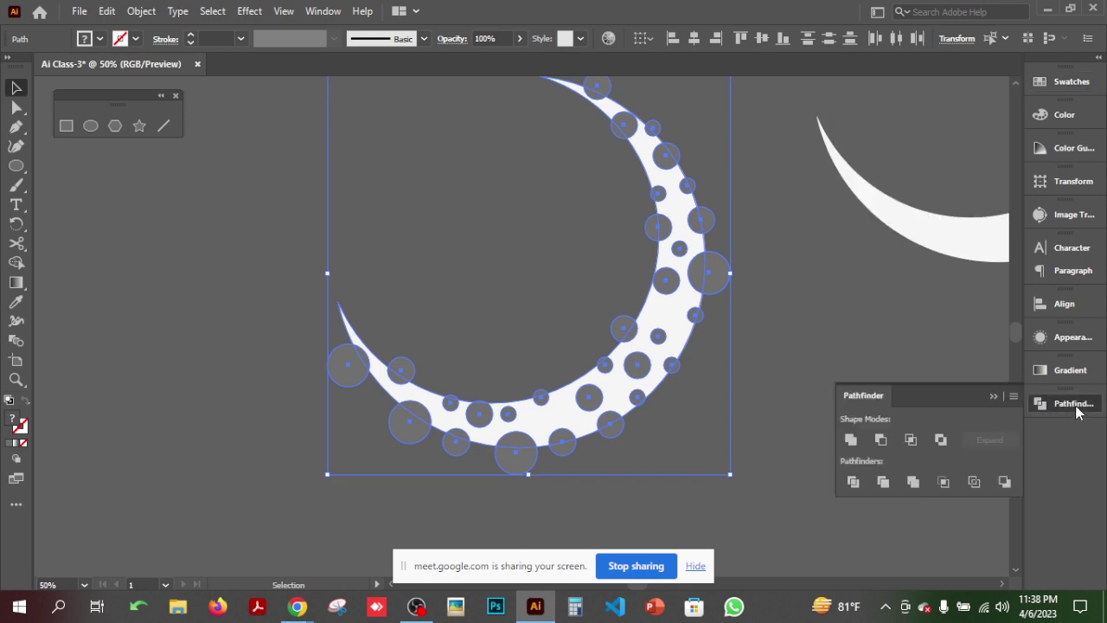
left_click(879, 440)
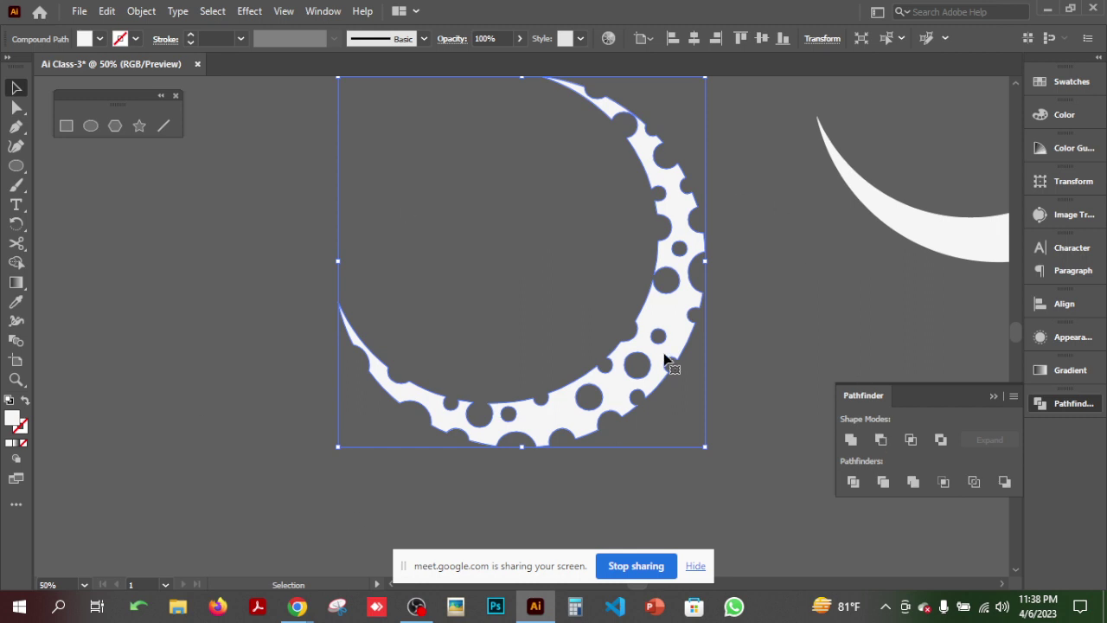
left_click(994, 397)
left_click(901, 399)
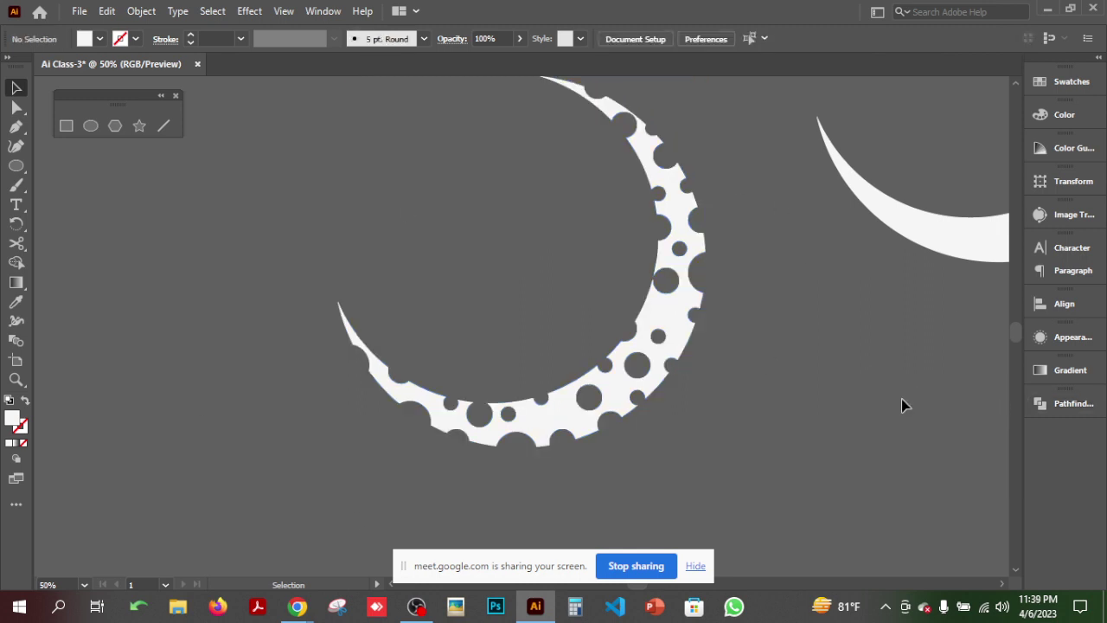
- Fill the solid crescent with light grey and lay the perforated white crescent exactly on top of it
left_click_drag(902, 399, 407, 507)
left_click(588, 329)
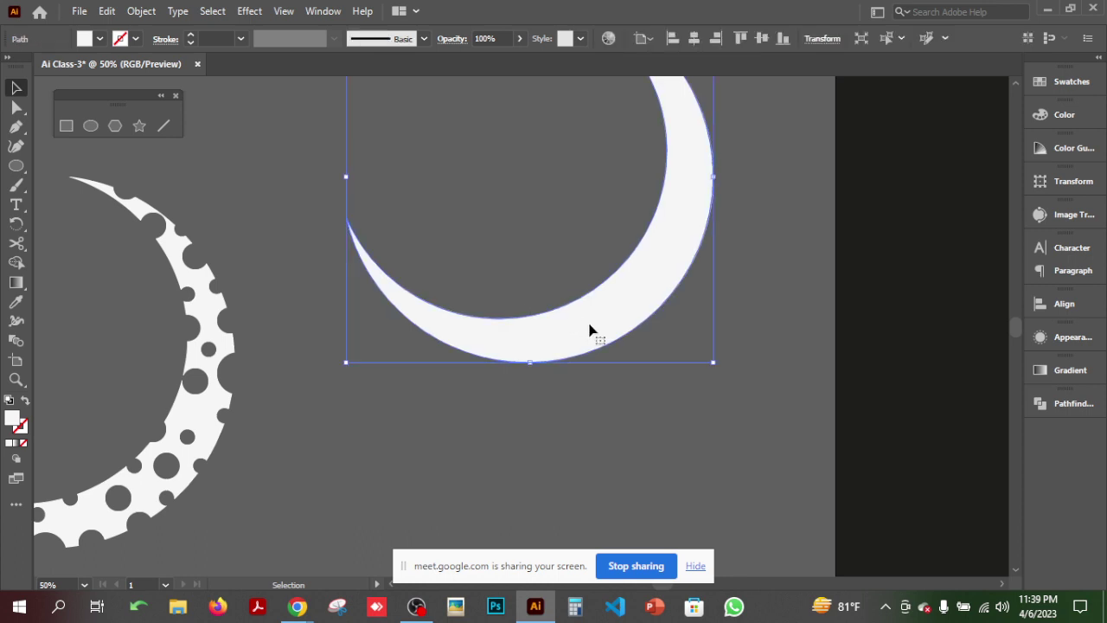
left_click(1059, 94)
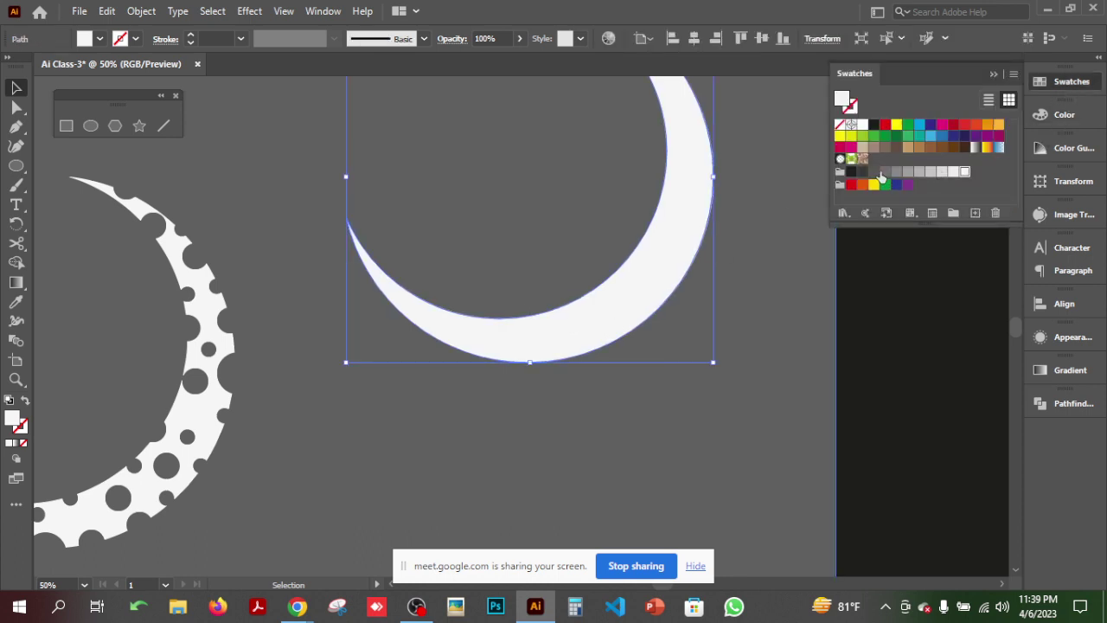
left_click(940, 176)
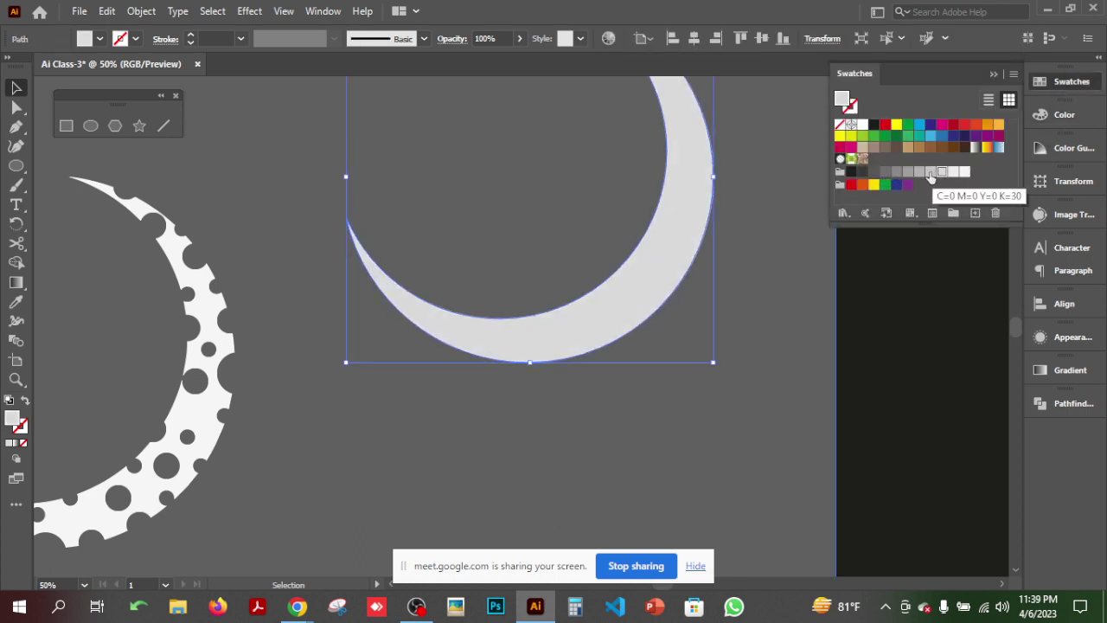
left_click_drag(214, 392, 667, 240)
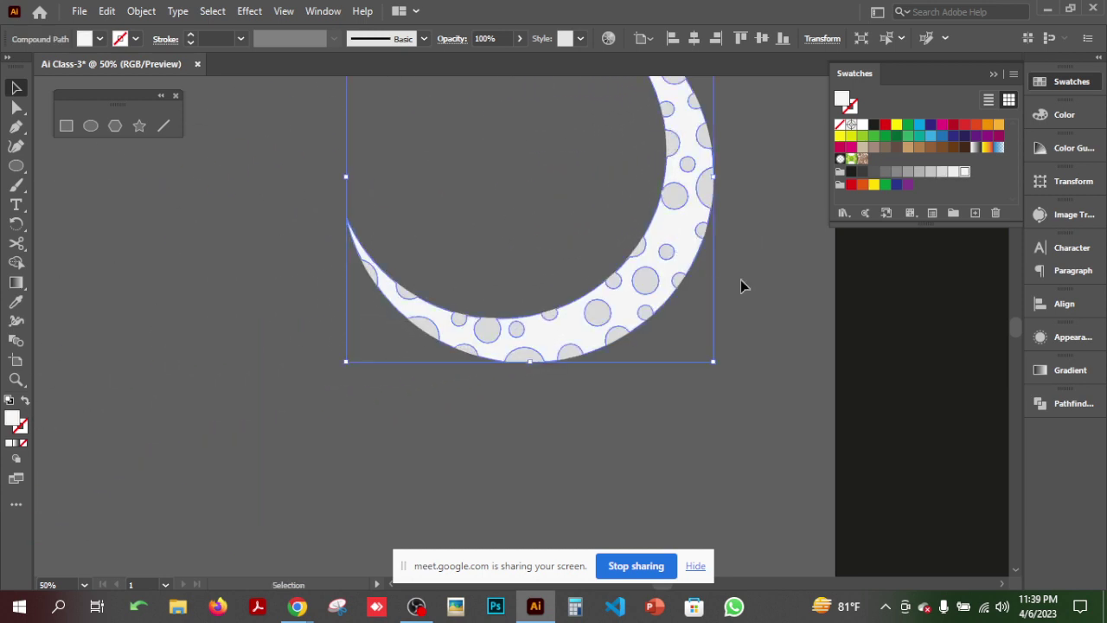
left_click(767, 250)
left_click_drag(767, 250, 497, 435)
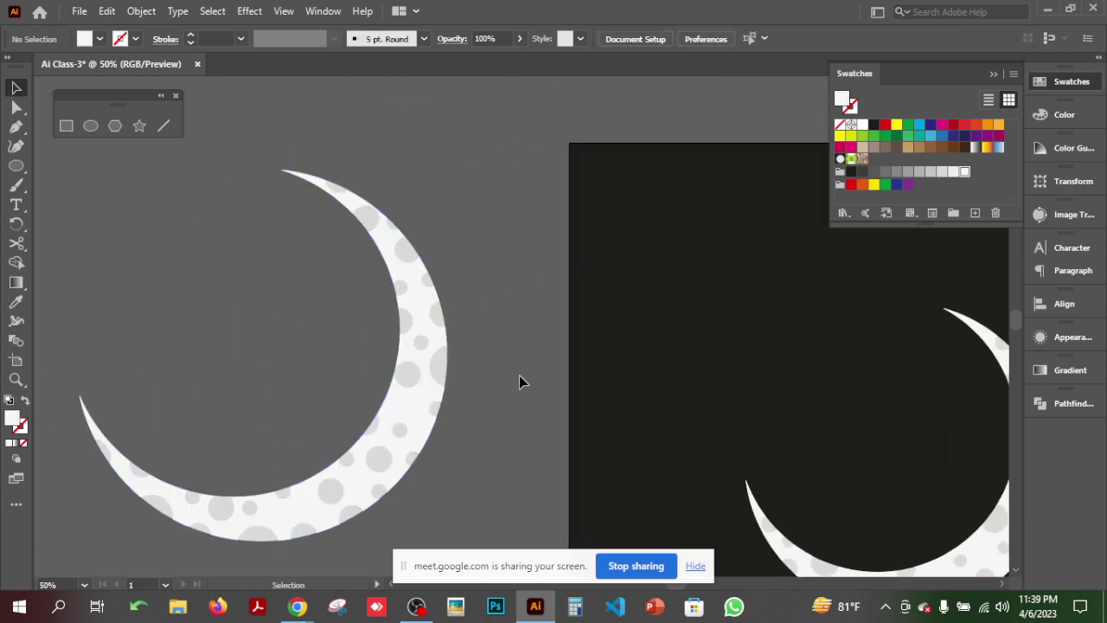
- Scale both layers of the finished moon down to about half size and place them on the artboard, above and left of the existing moon
left_click(407, 415)
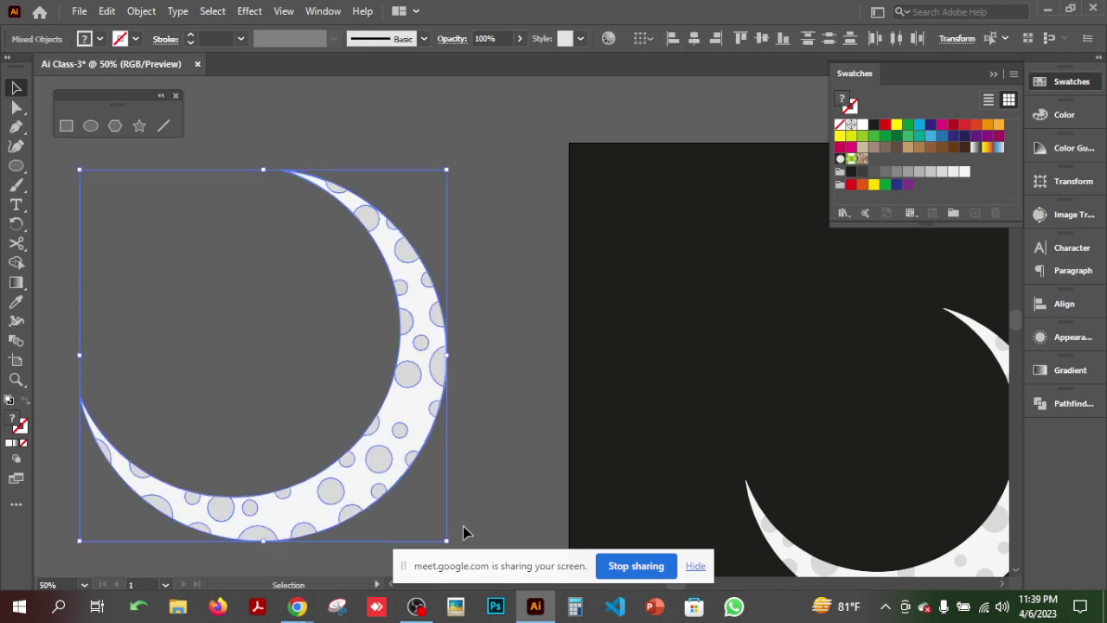
scroll(464, 499, "down", 5)
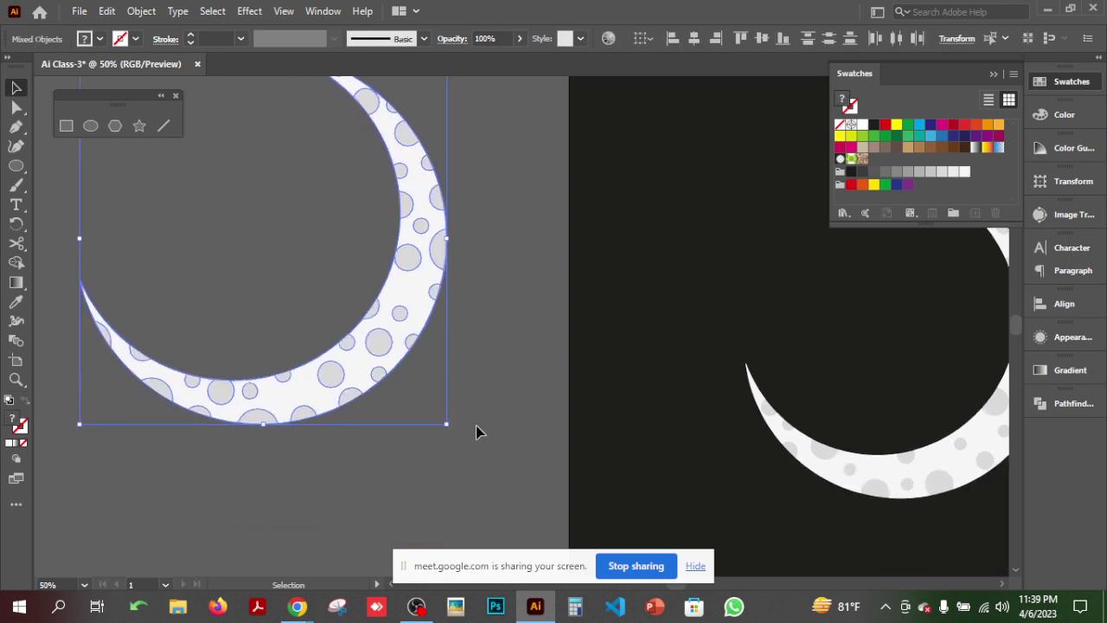
left_click_drag(441, 415, 790, 266)
left_click(519, 410)
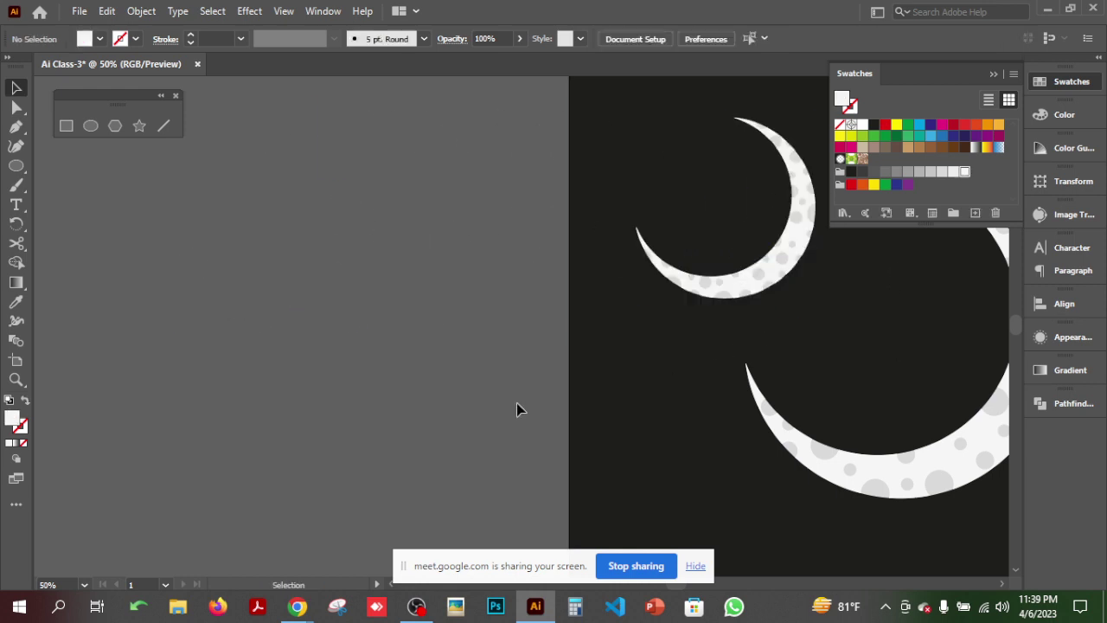
- Move the small moon off the dark artboard onto the empty canvas and delete it
left_click_drag(672, 432, 420, 424)
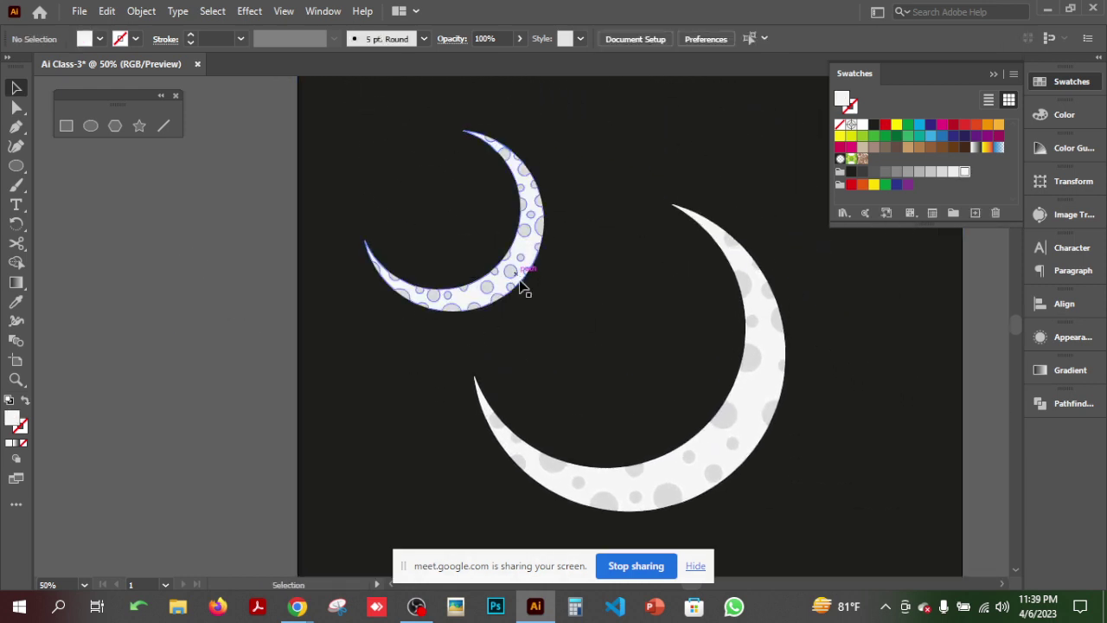
left_click_drag(710, 482, 650, 291)
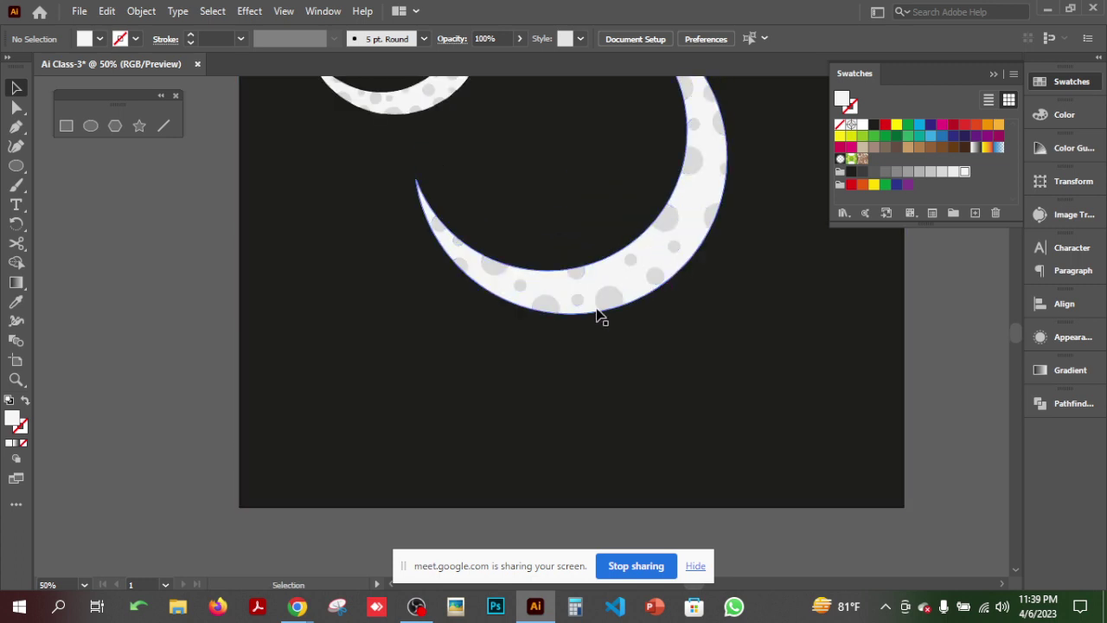
left_click_drag(524, 214, 787, 493)
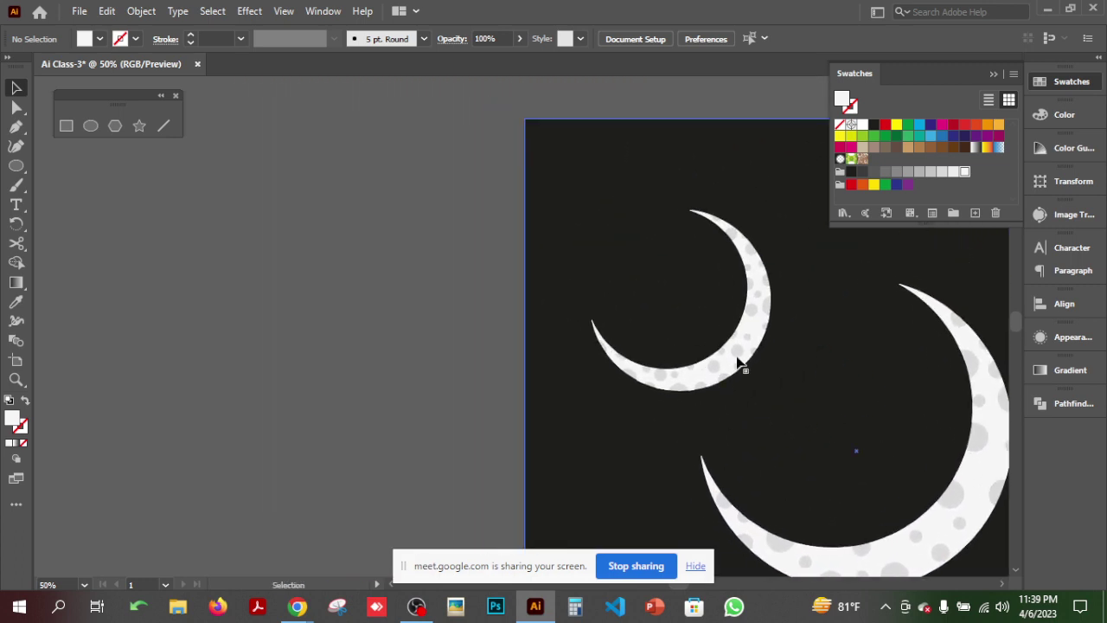
left_click(803, 403)
key("ctrl+shift+a")
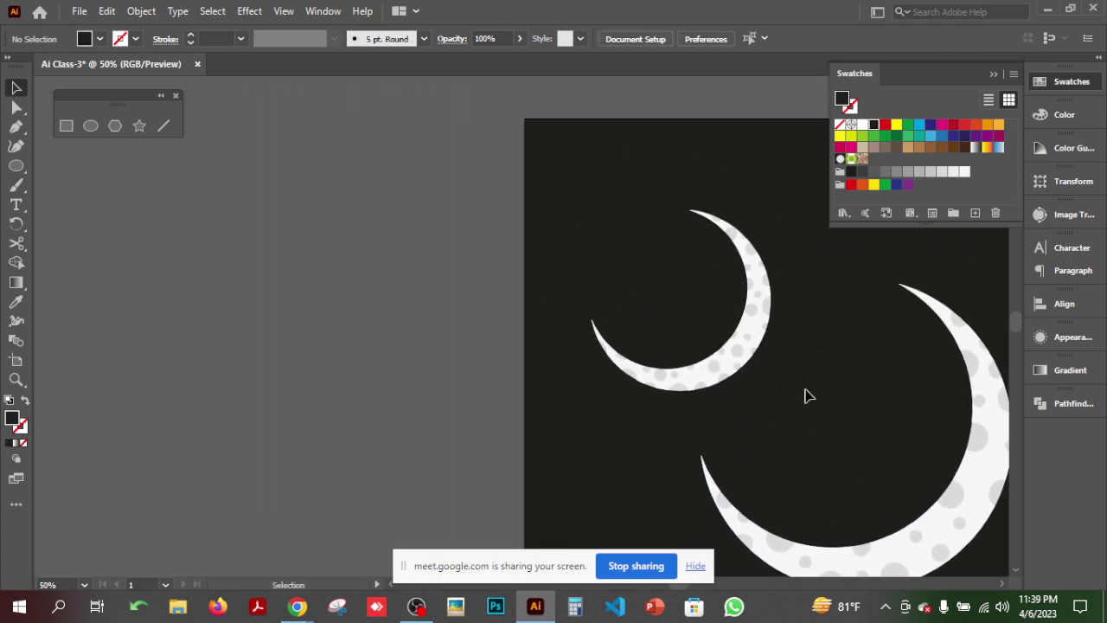
left_click_drag(729, 351, 407, 346)
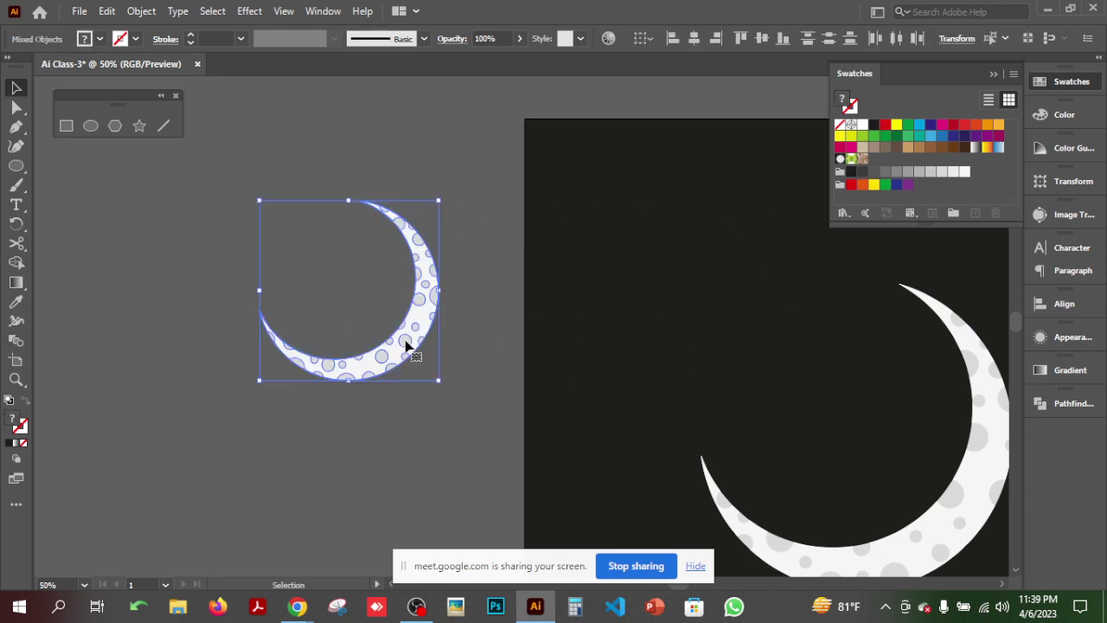
key("Delete")
- Draw a small black, slightly wide ellipse on the empty canvas left of the artboard
left_click_drag(717, 399, 615, 288)
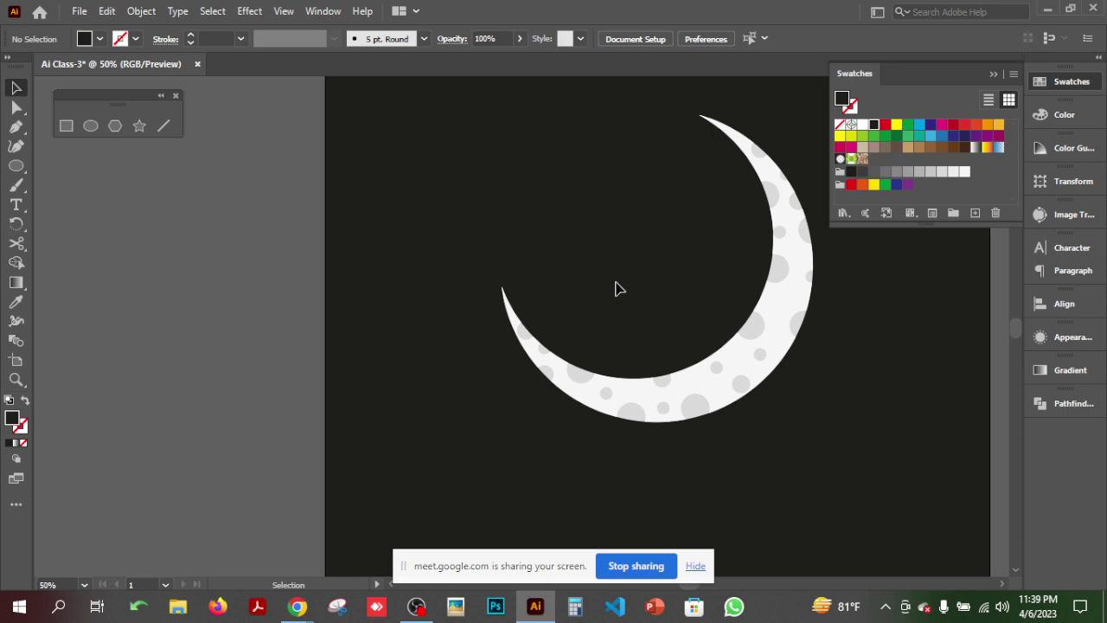
left_click(615, 288)
left_click(309, 314)
left_click_drag(484, 208, 606, 375)
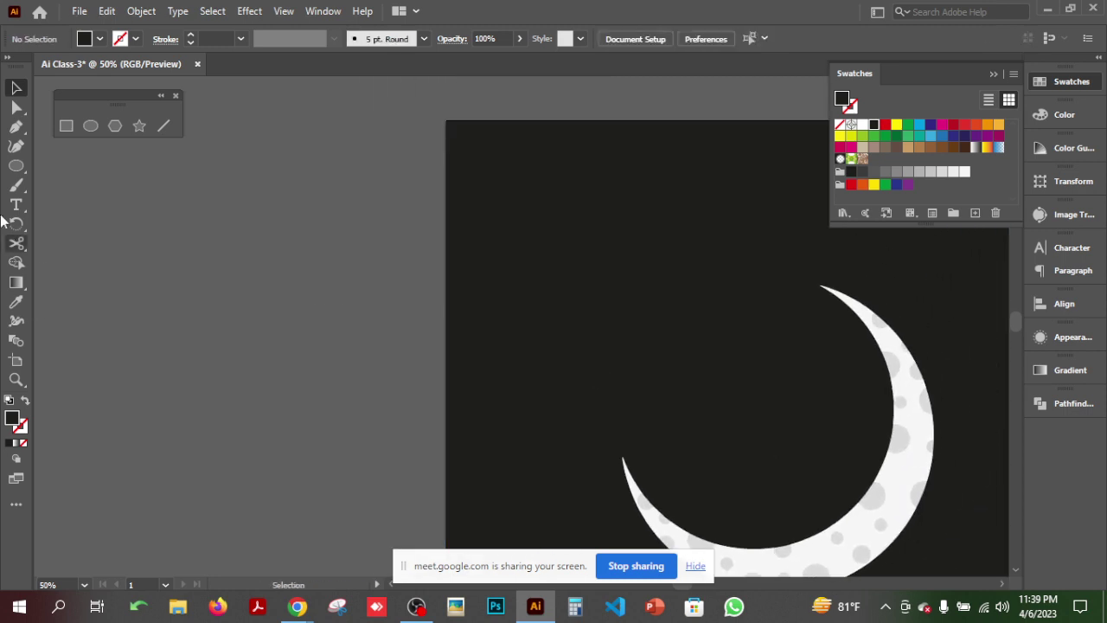
left_click(90, 125)
left_click_drag(211, 261, 295, 179)
left_click_drag(282, 317, 497, 367)
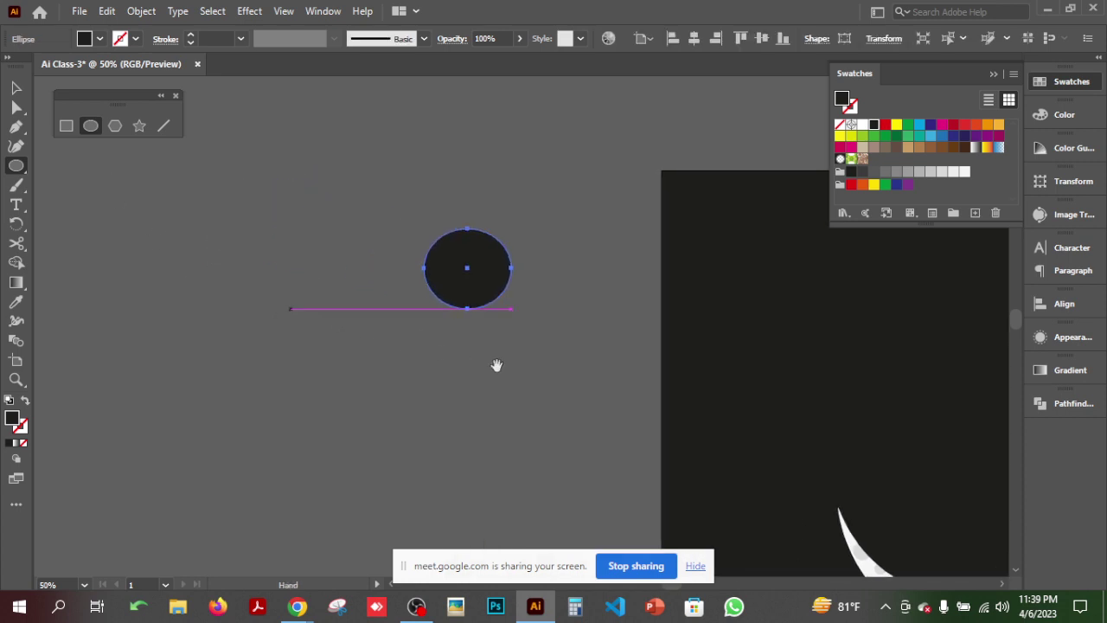
left_click(17, 87)
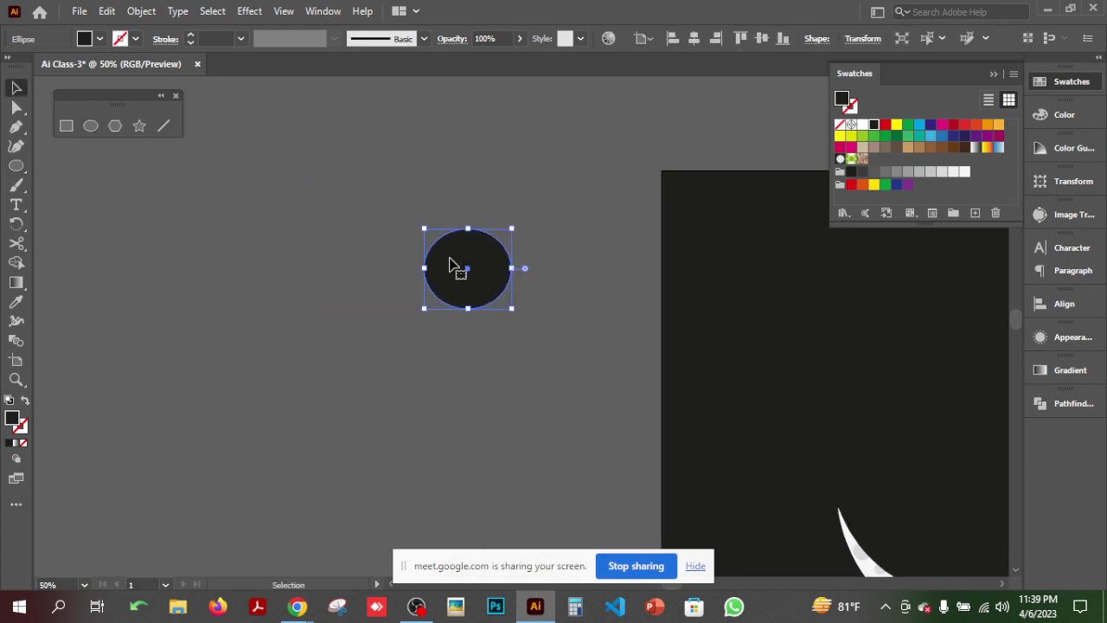
- Duplicate and resize the black ellipse to build a cloud silhouette out of five overlapping ellipses
left_click_drag(449, 258, 288, 299)
left_click_drag(288, 299, 346, 320)
left_click_drag(346, 320, 302, 407)
left_click_drag(267, 375, 308, 313)
left_click(487, 358)
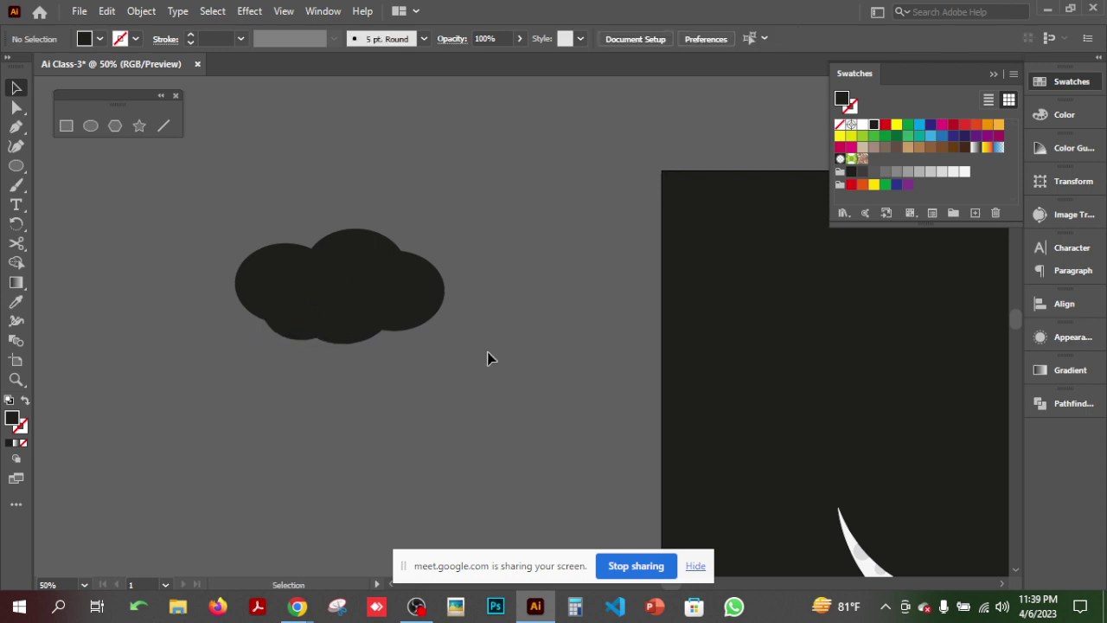
- Unite the five overlapping black ellipses into a single cloud shape with Pathfinder
left_click_drag(204, 178, 206, 180)
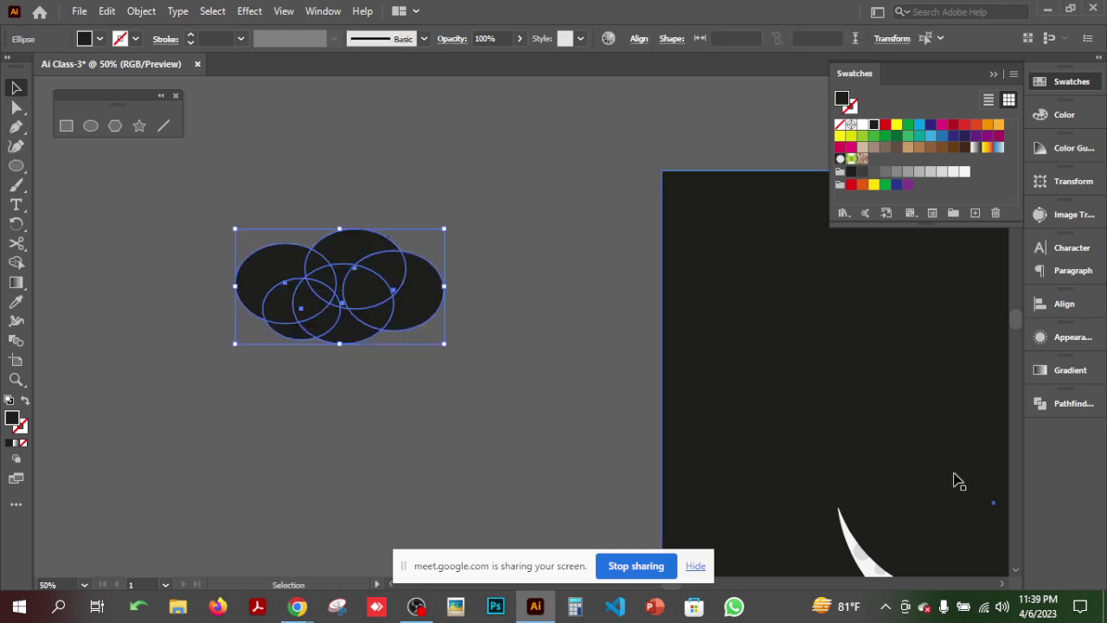
left_click(1053, 404)
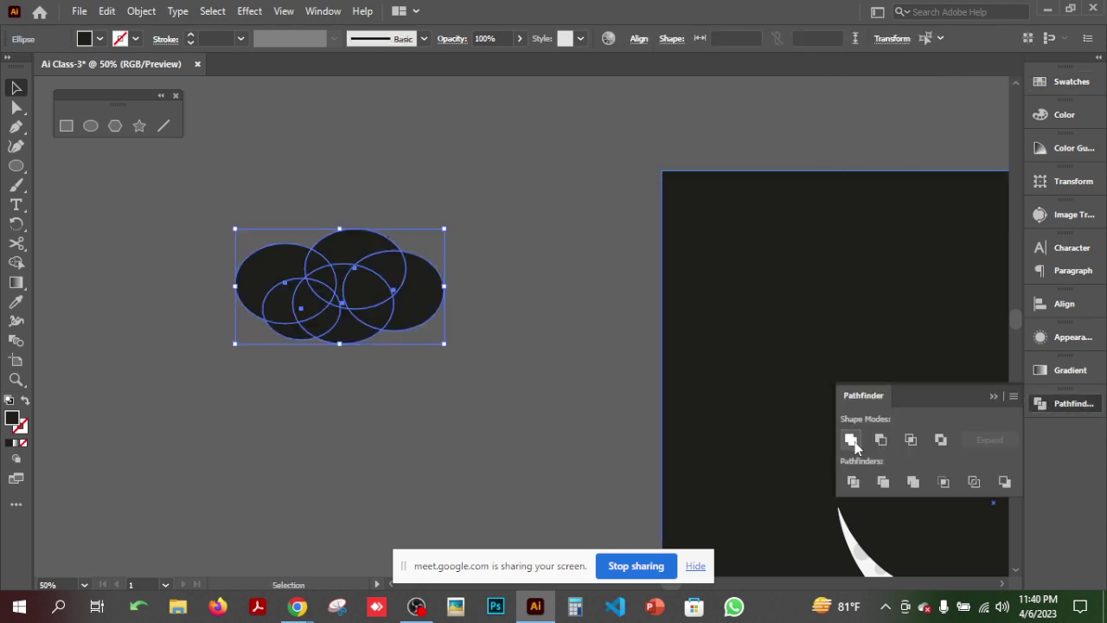
left_click(851, 441)
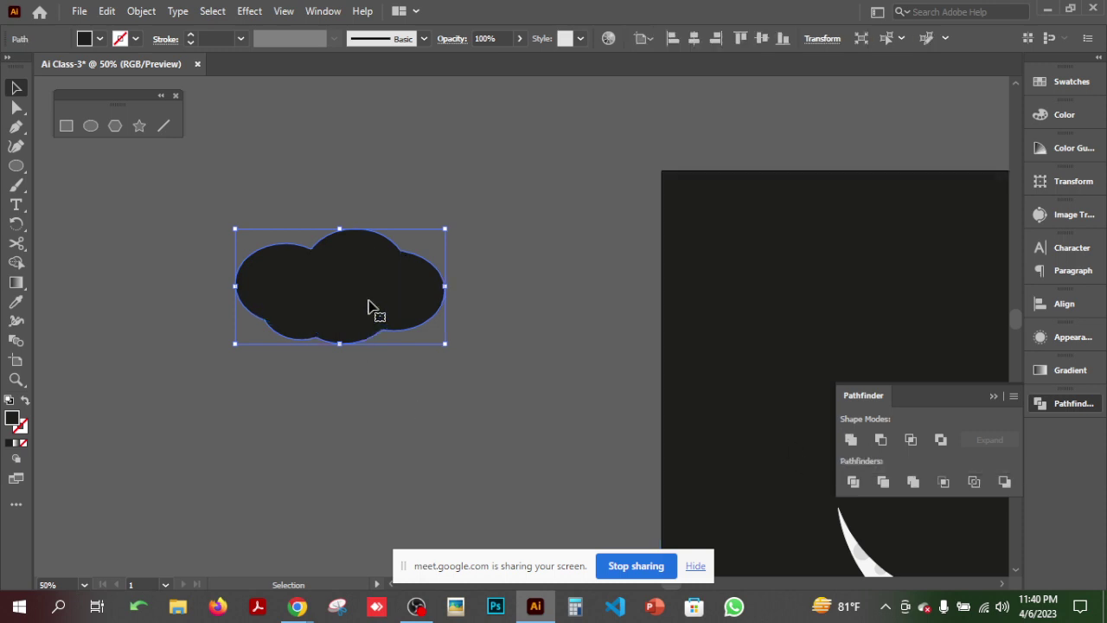
- Duplicate the cloud, rotate the copy 180°, shrink it to about three quarters, and overlap it on the original's lower right edge
left_click_drag(487, 354, 256, 286)
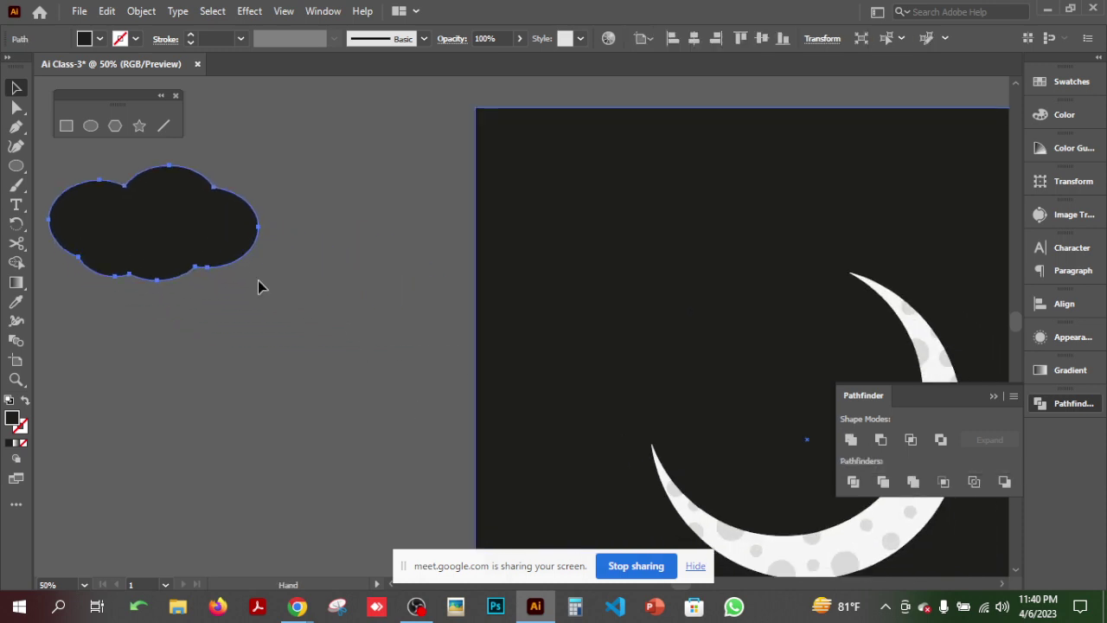
left_click_drag(185, 239, 346, 352)
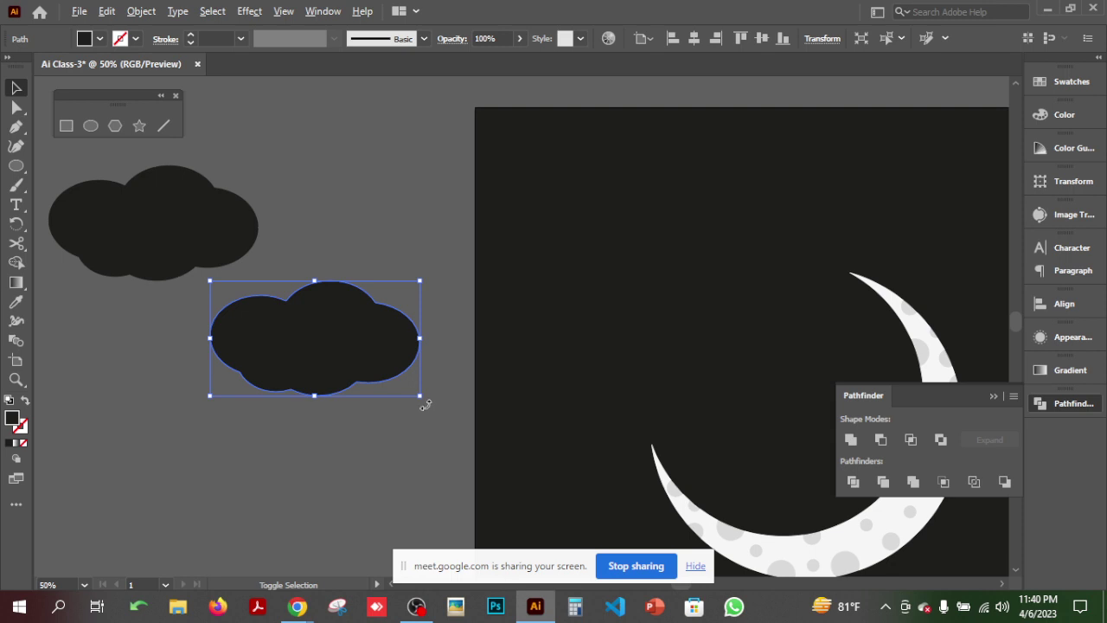
left_click_drag(423, 398, 193, 306)
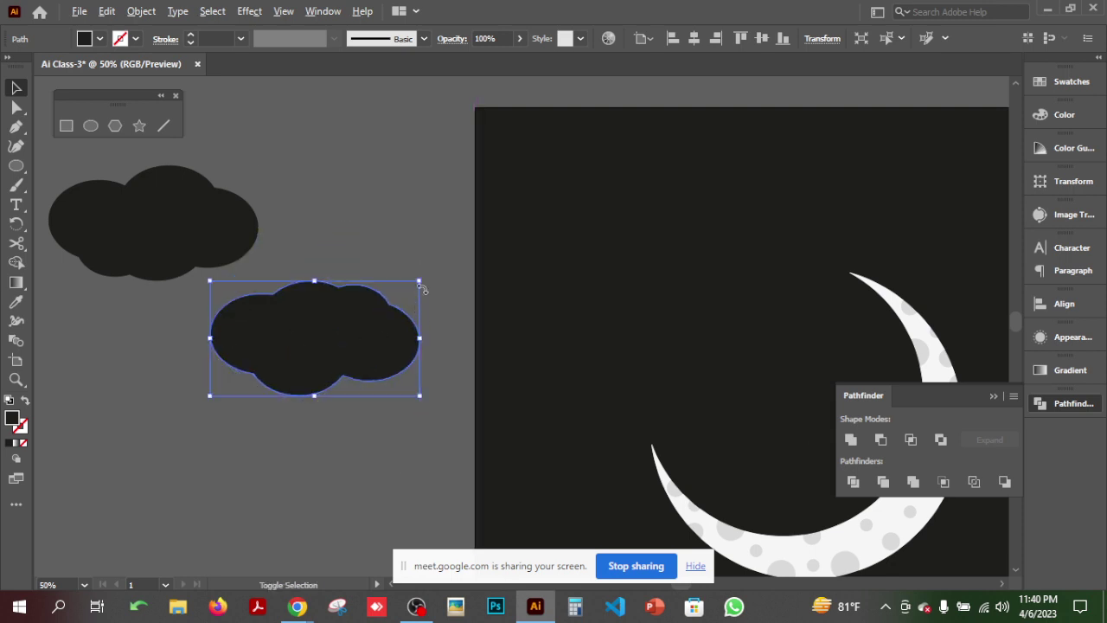
left_click_drag(419, 282, 390, 300)
left_click_drag(321, 348, 193, 302)
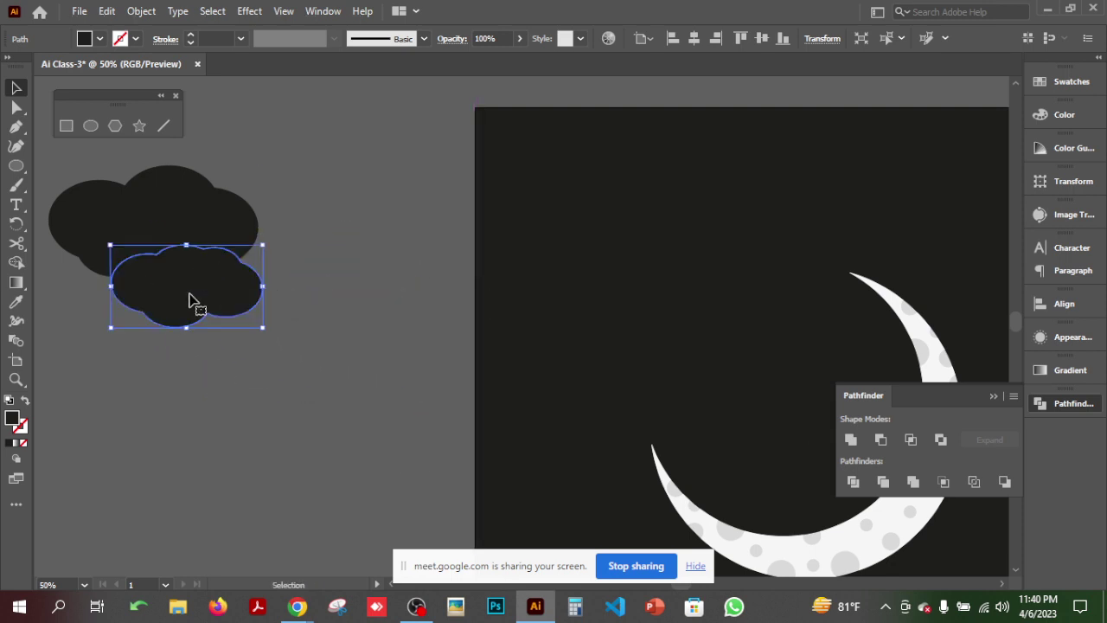
- Fill the large cloud with dark gray and the small front cloud with a lighter gray
left_click(178, 230)
left_click(1069, 83)
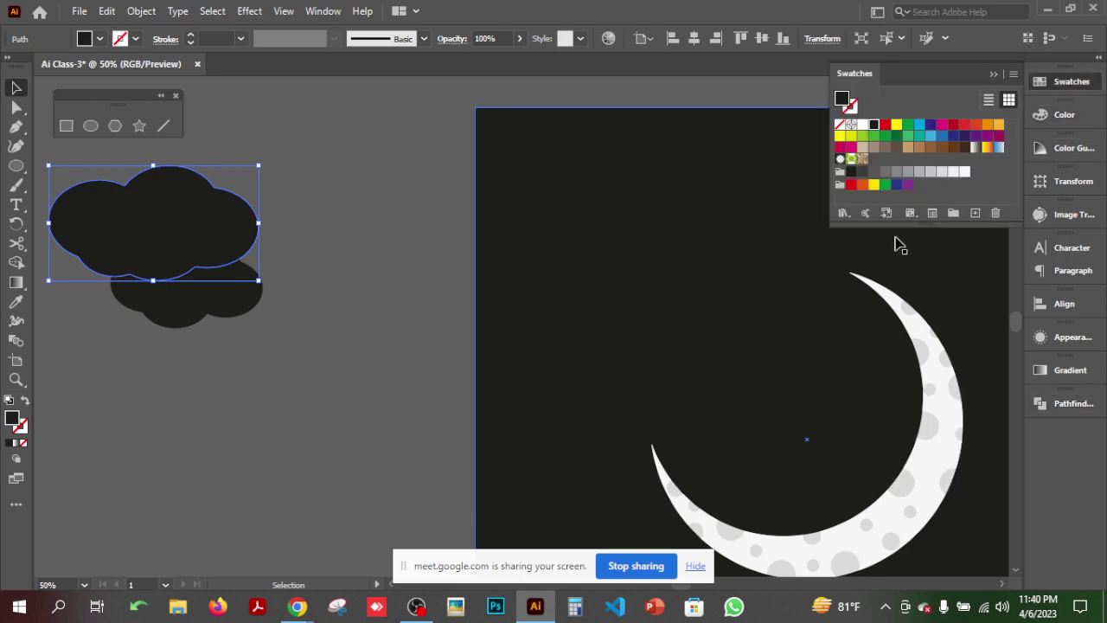
left_click(863, 171)
left_click(254, 297)
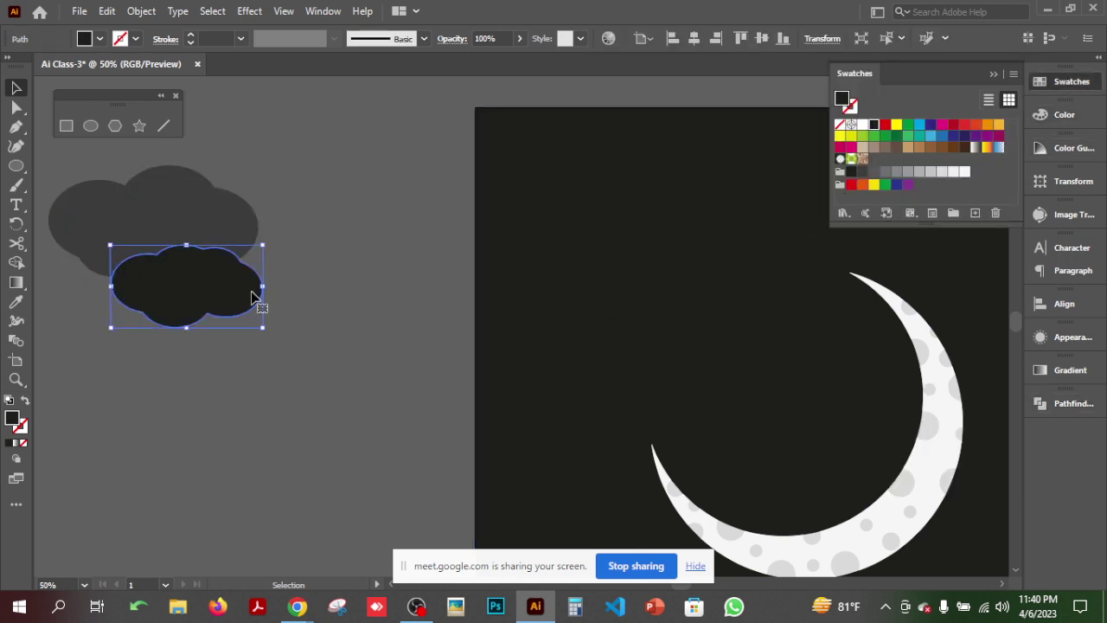
left_click(873, 175)
left_click(230, 365)
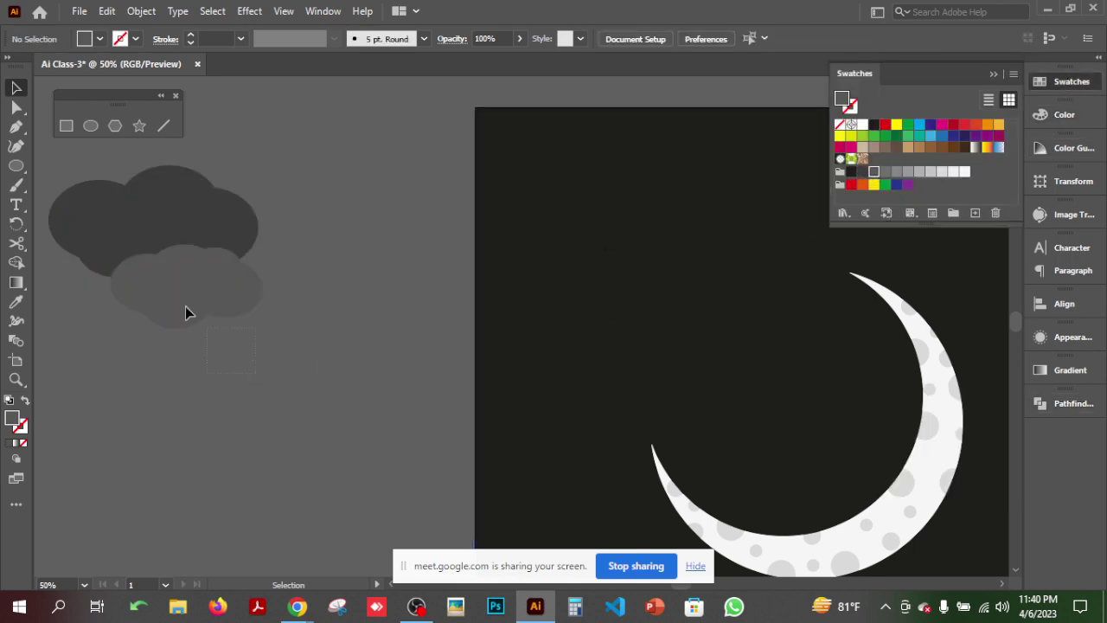
- Move both gray clouds together onto the dark artboard so they cover the lower edge of the crescent moon
left_click(185, 307)
left_click(134, 226, "shift")
left_click_drag(154, 251, 651, 497)
scroll(735, 407, "up", 3)
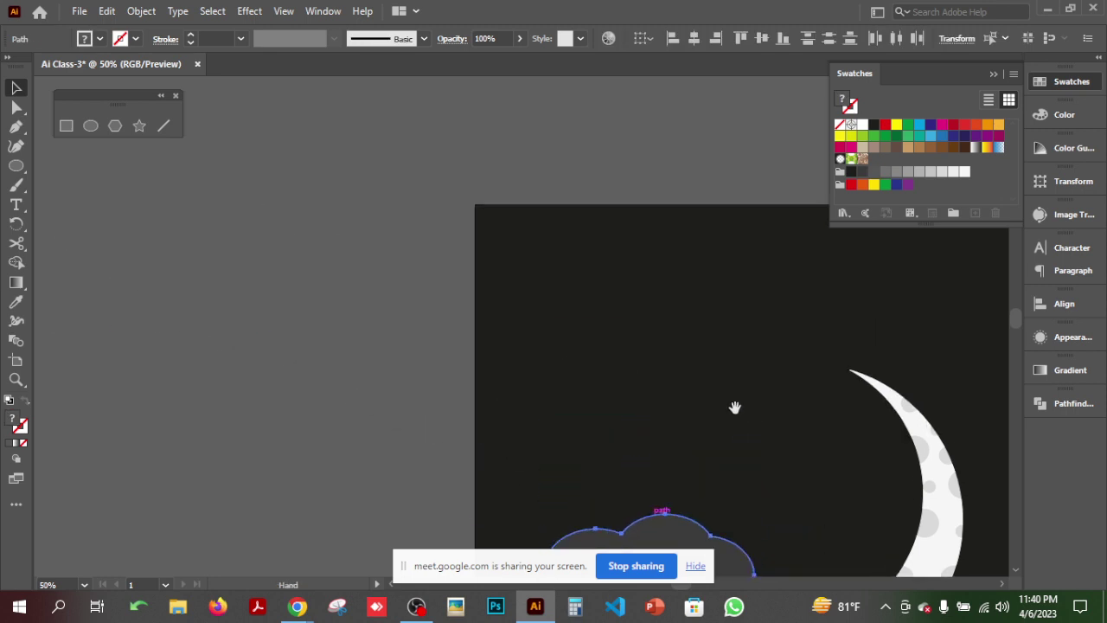
scroll(736, 410, "down", 6)
scroll(738, 392, "down", 2)
left_click_drag(667, 316, 820, 440)
scroll(606, 445, "right", 5)
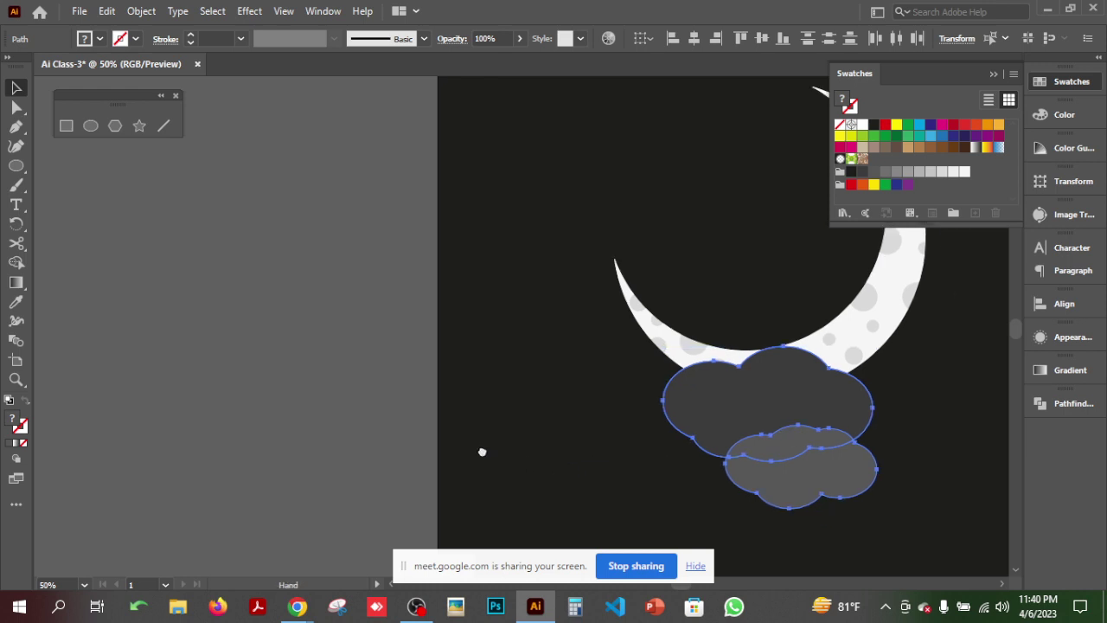
left_click(897, 400)
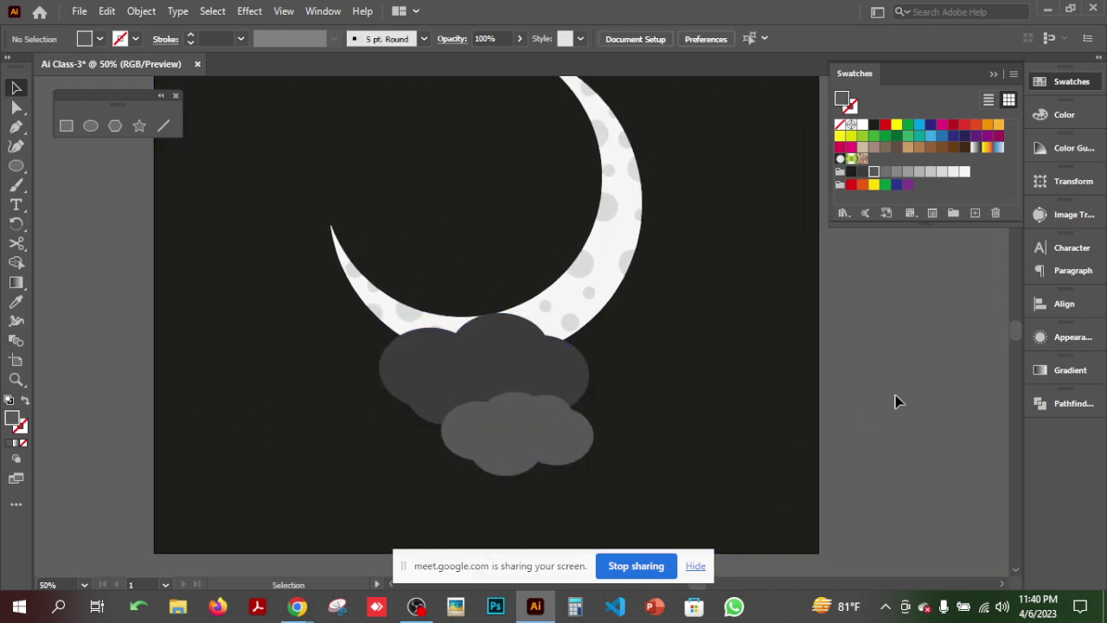
scroll(897, 400, "up", 3)
scroll(896, 402, "down", 2)
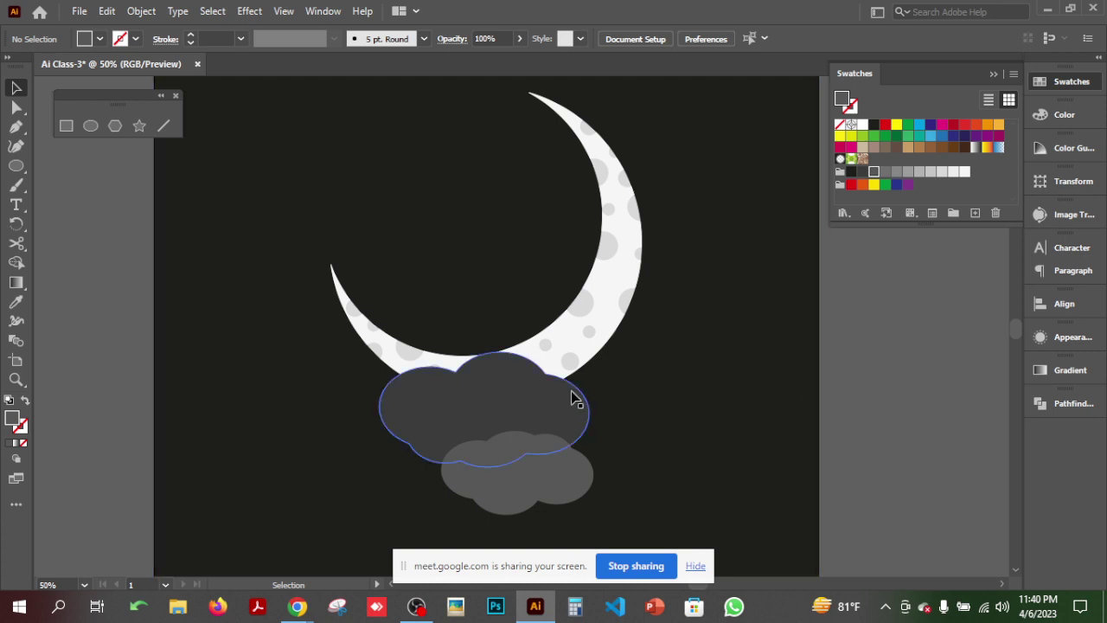
- Draw a gray circle about 185 px wide on the empty canvas and duplicate it horizontally so both circles overlap
left_click_drag(571, 396, 702, 518)
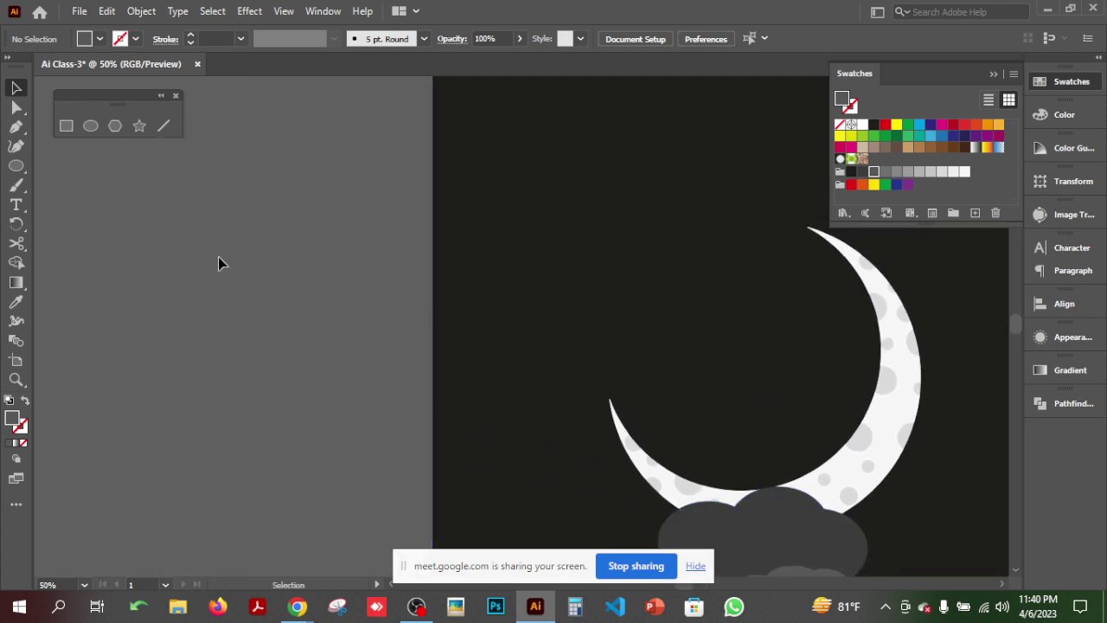
left_click(19, 167)
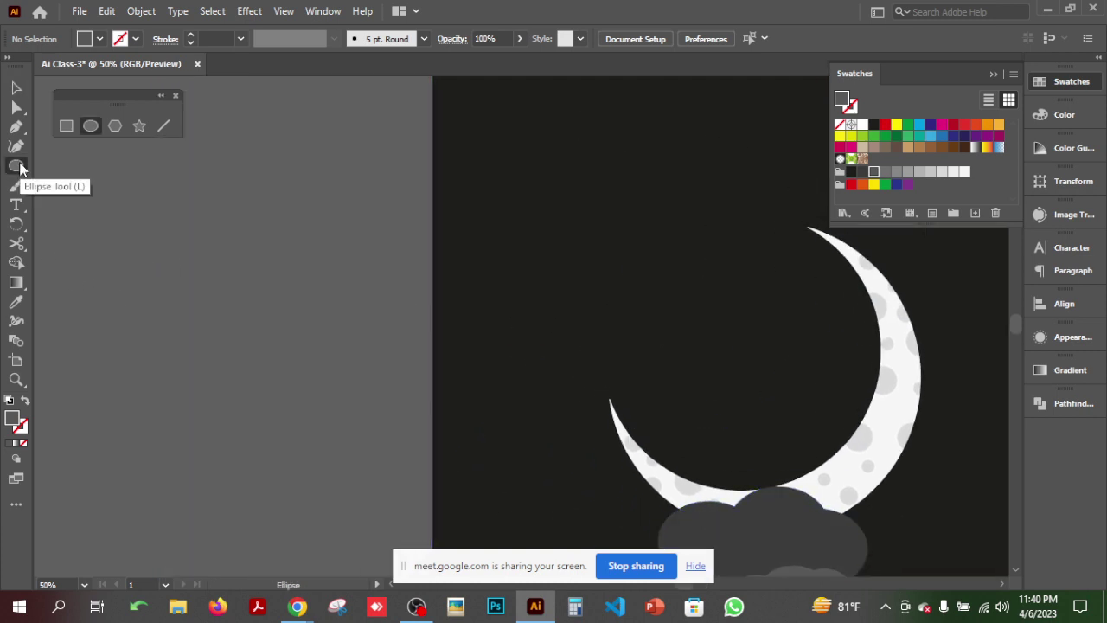
left_click_drag(177, 259, 239, 198)
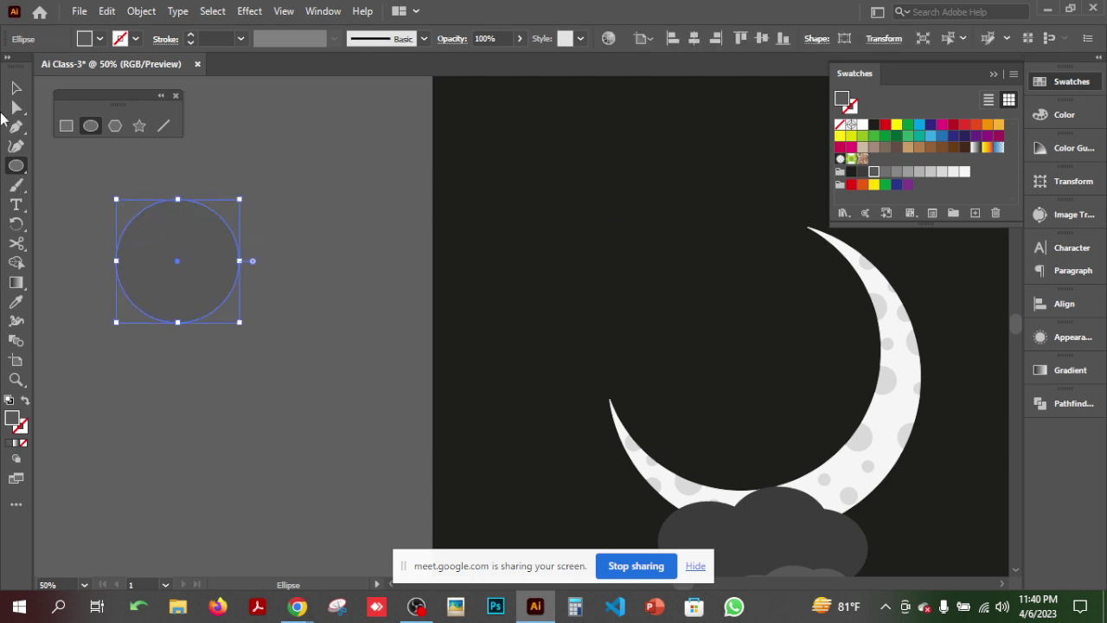
left_click(16, 87)
left_click_drag(214, 265, 267, 273)
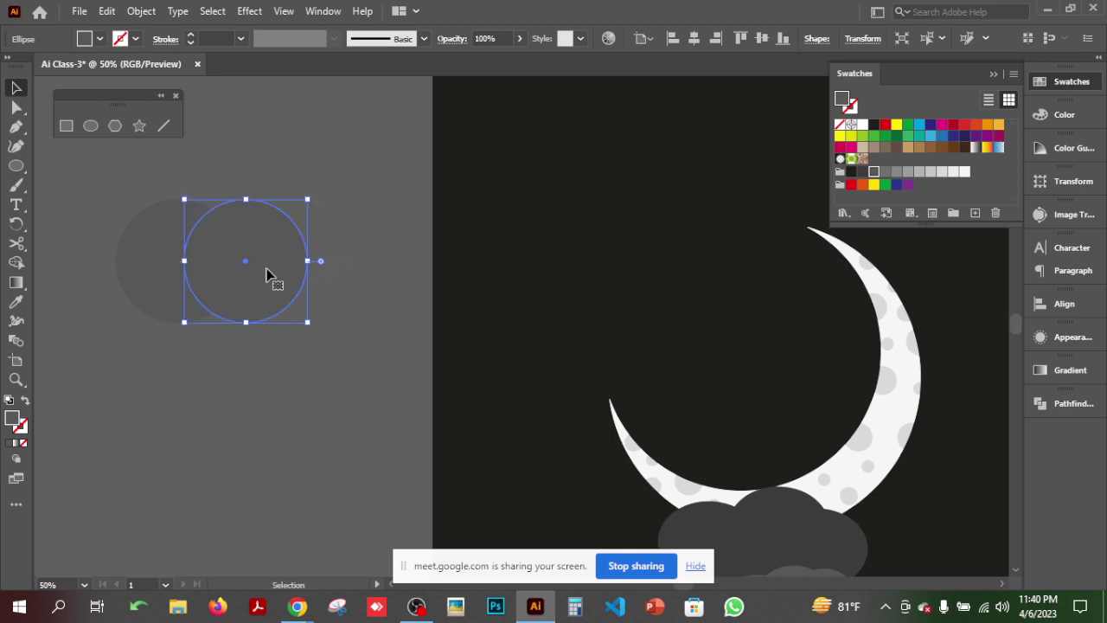
- Unite the two overlapping gray circles into one double-lobed shape with Pathfinder
left_click(333, 325)
left_click_drag(138, 242, 139, 243)
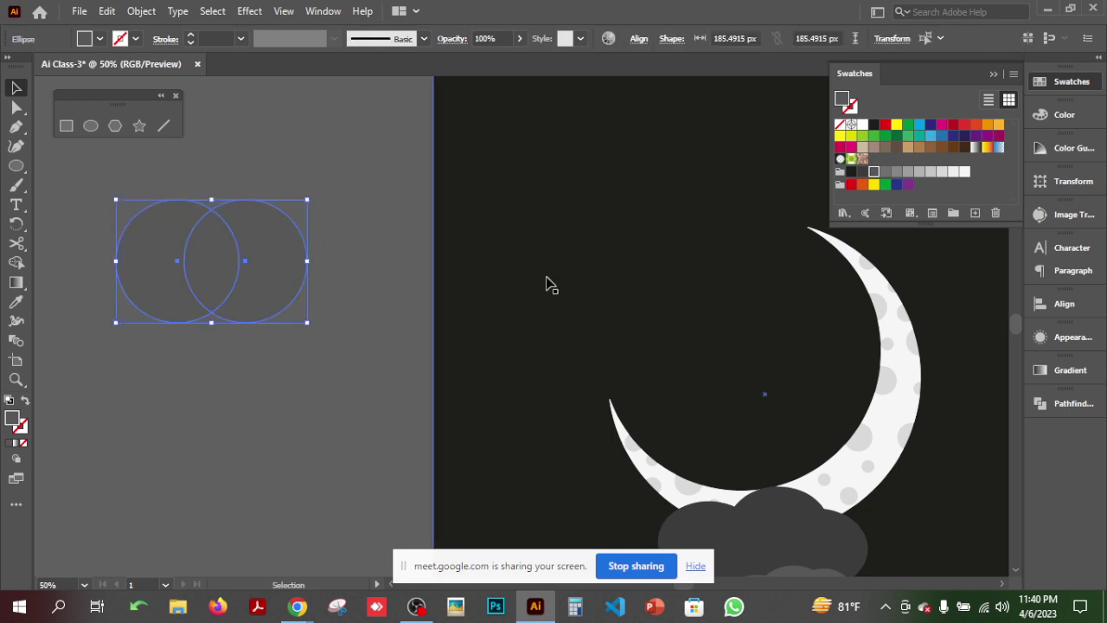
left_click(1068, 401)
left_click(852, 439)
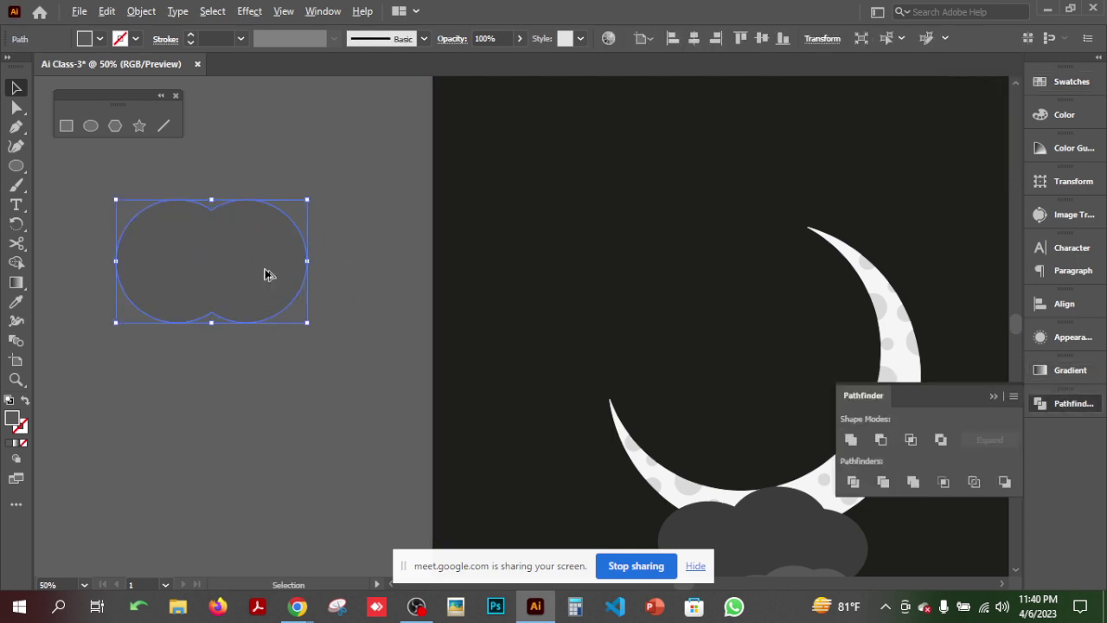
- Duplicate the double-lobed shape, enlarge the copy slightly, fill it black, and center it slightly lower over the original
left_click_drag(263, 274, 271, 386)
left_click_drag(291, 324, 314, 320)
left_click(1065, 81)
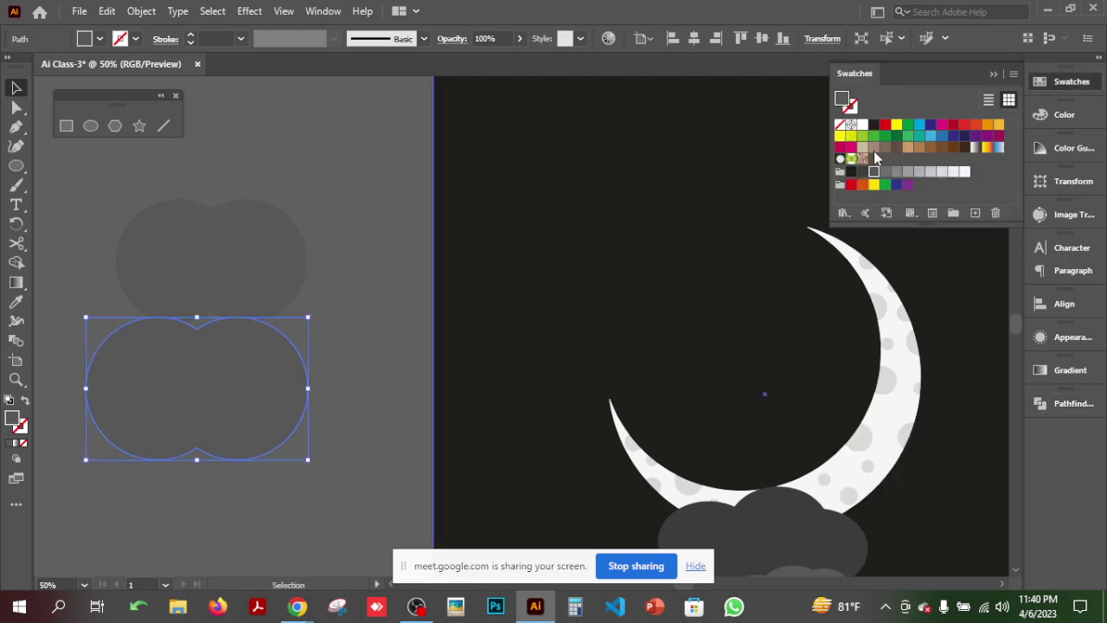
left_click(873, 125)
left_click_drag(286, 384, 299, 286)
left_click(366, 306)
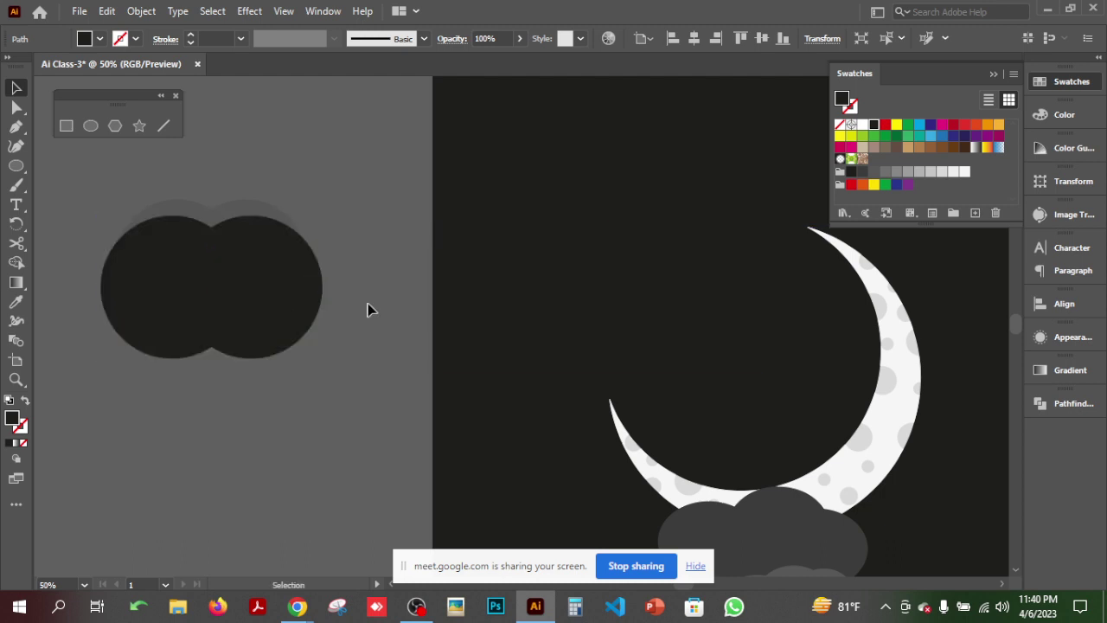
- Subtract the black front shape from the gray one with Minus Front to leave a thin bird silhouette
left_click_drag(366, 335, 161, 196)
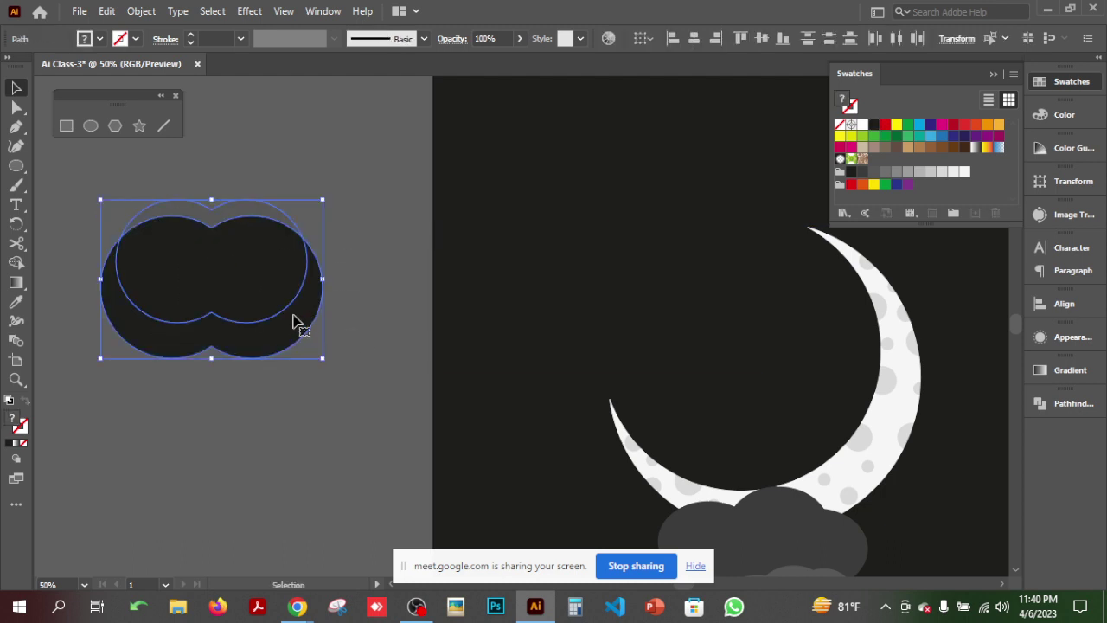
left_click(1068, 404)
left_click(881, 440)
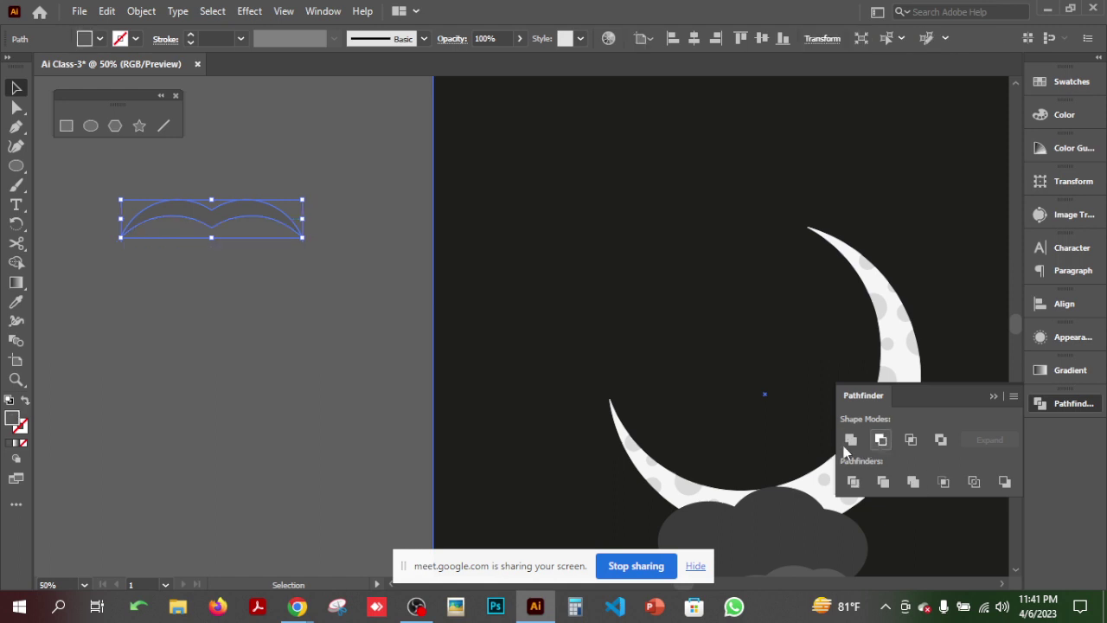
- Fill the bird with a lighter gray, move it onto the artboard left of the moon, and scale it down
left_click(1064, 81)
left_click(885, 171)
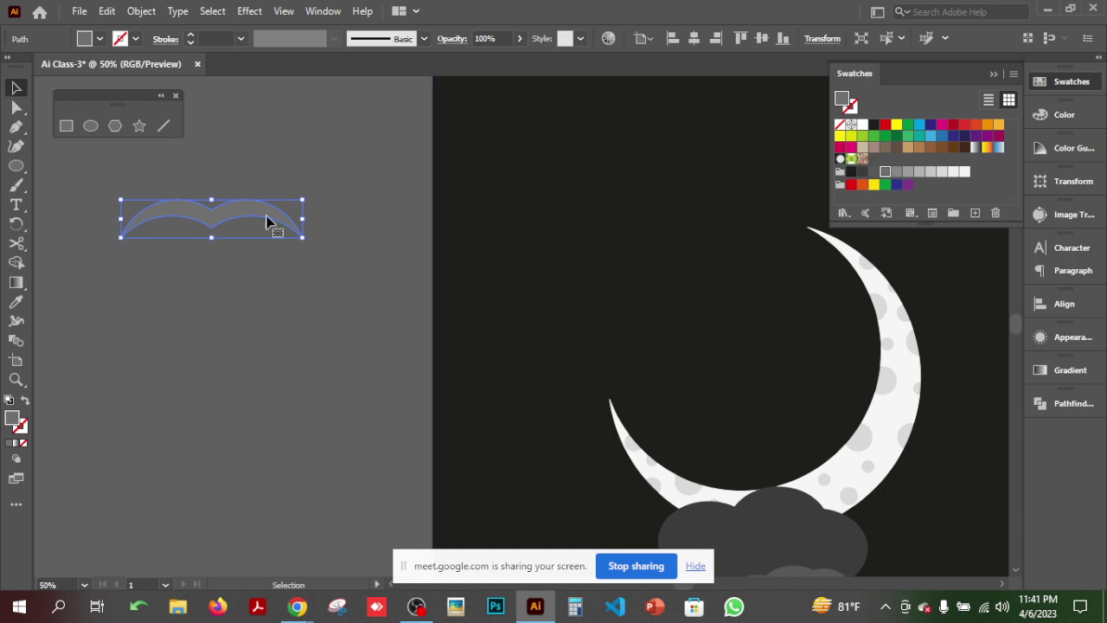
left_click_drag(217, 223, 589, 263)
left_click_drag(652, 236, 632, 241)
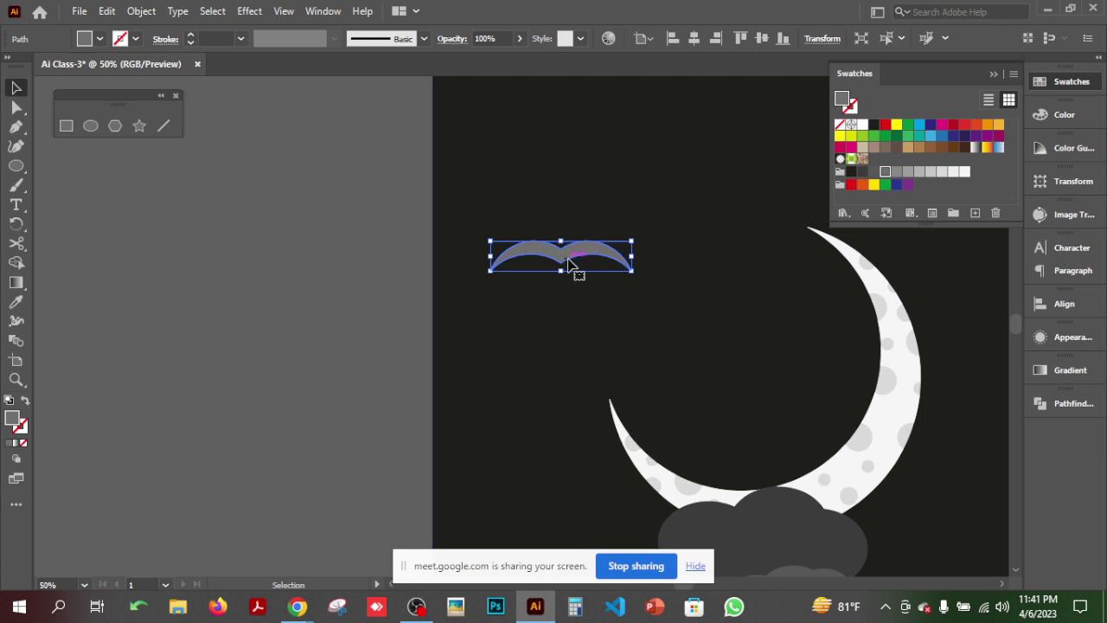
left_click(90, 126)
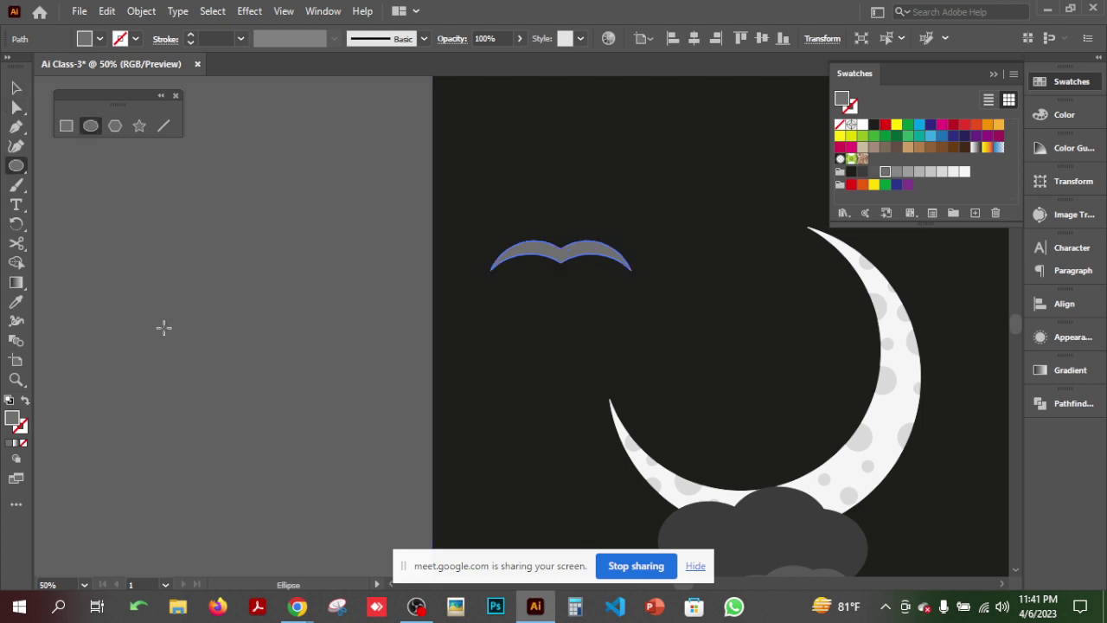
mouse_move(161, 329)
left_mouse_down()
mouse_move(225, 218)
mouse_move(268, 198)
left_mouse_up()
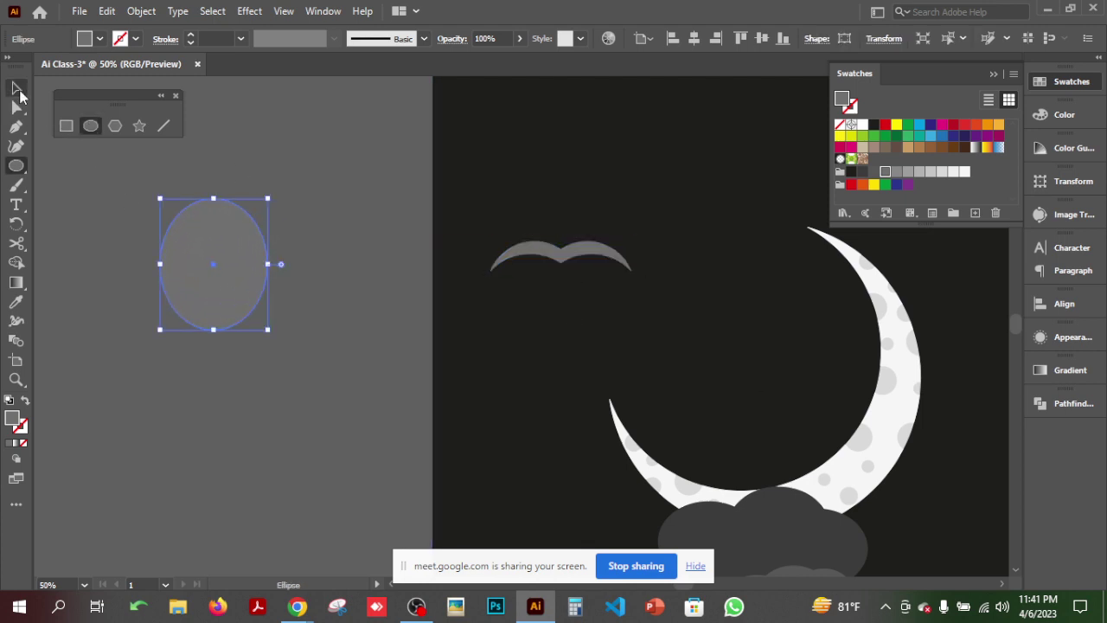
left_click(17, 90)
left_click_drag(231, 294, 340, 294)
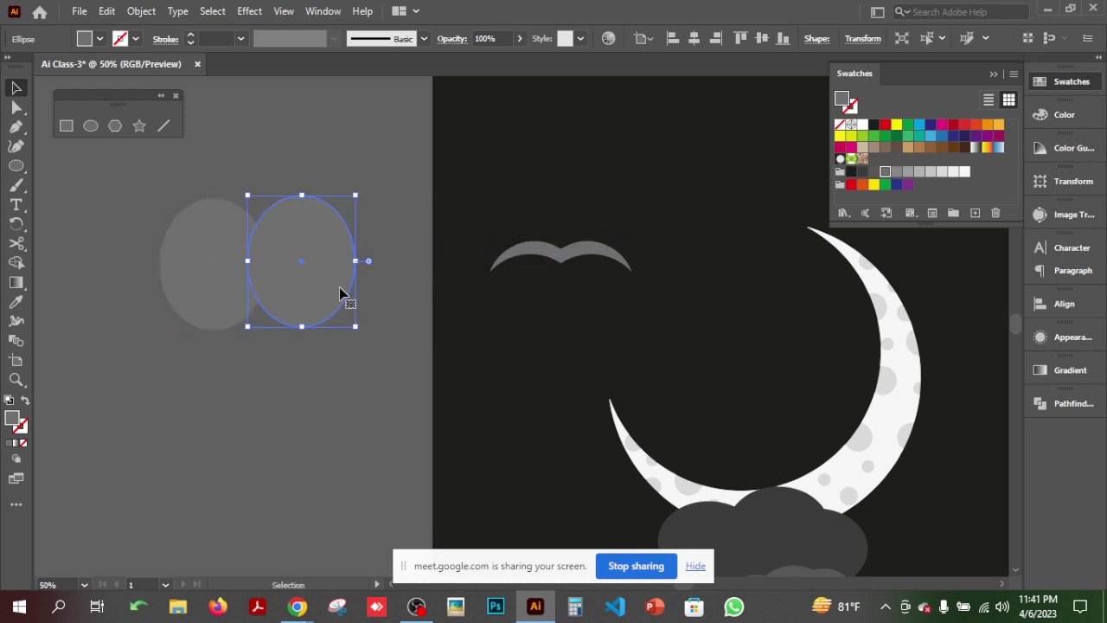
left_click(426, 325)
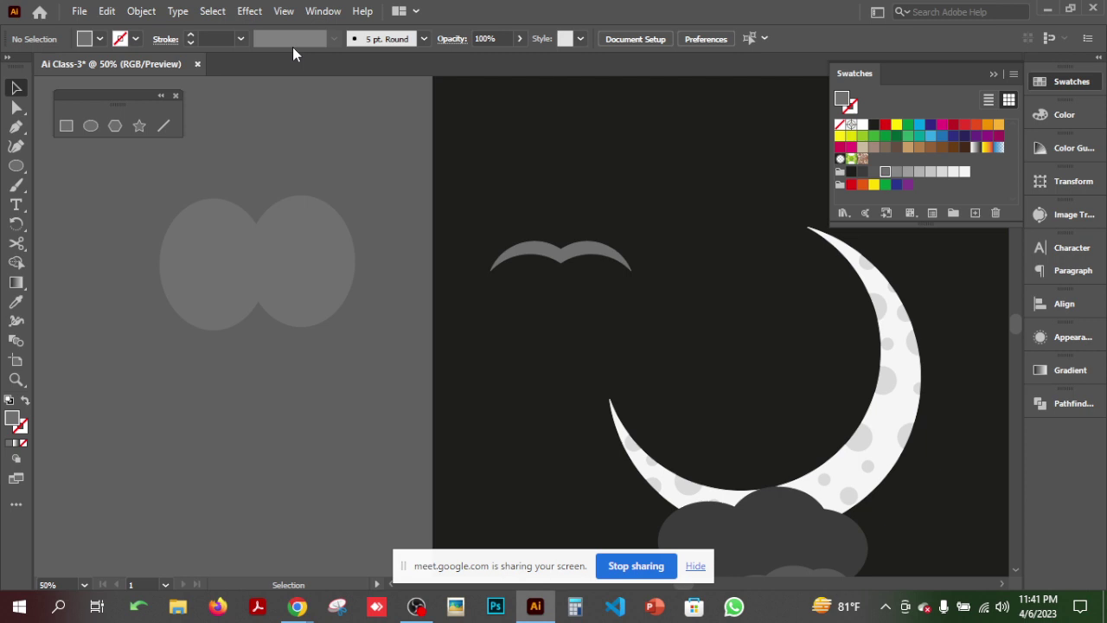
left_click_drag(372, 364, 170, 210)
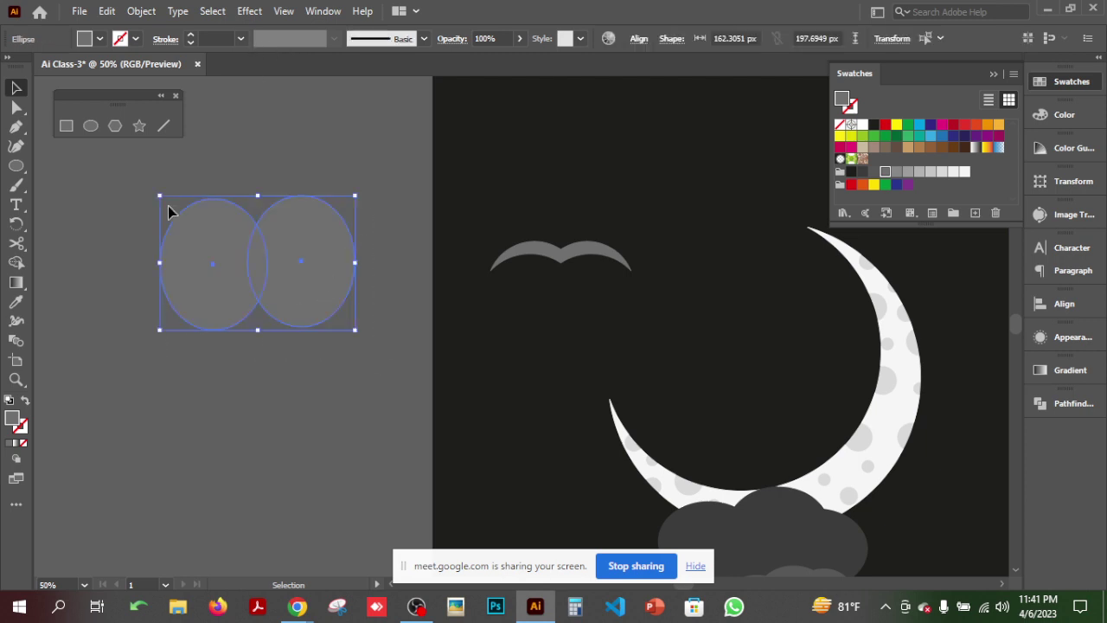
key("Delete")
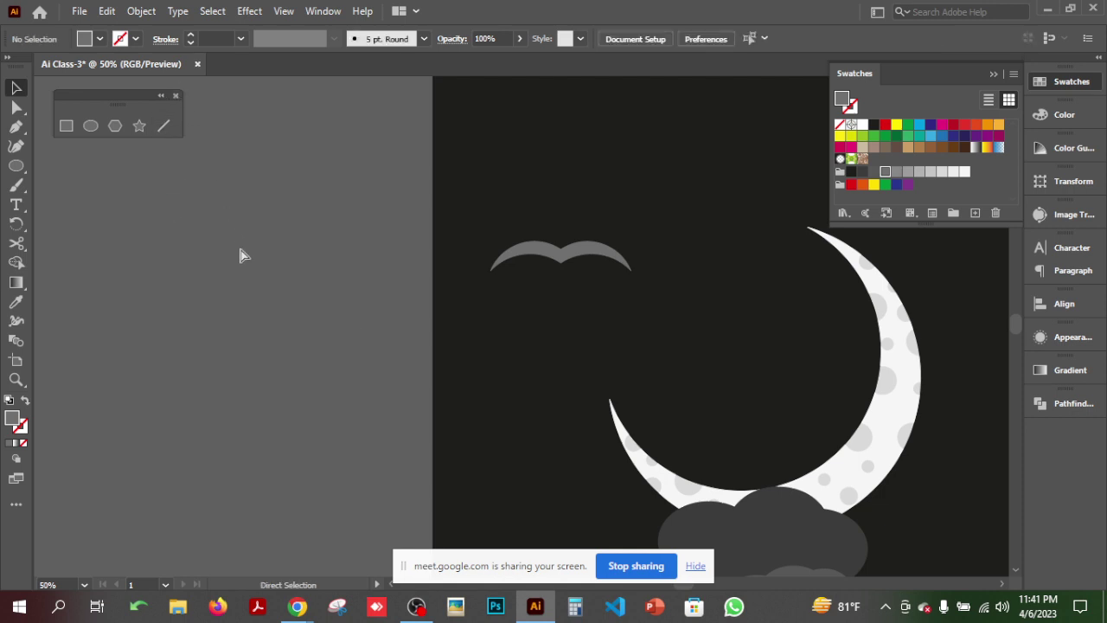
- Review the whole artboard, and switch to the Google Meet call window in Chrome
key("ctrl+minus")
key("ctrl+minus")
left_click_drag(634, 386, 525, 274)
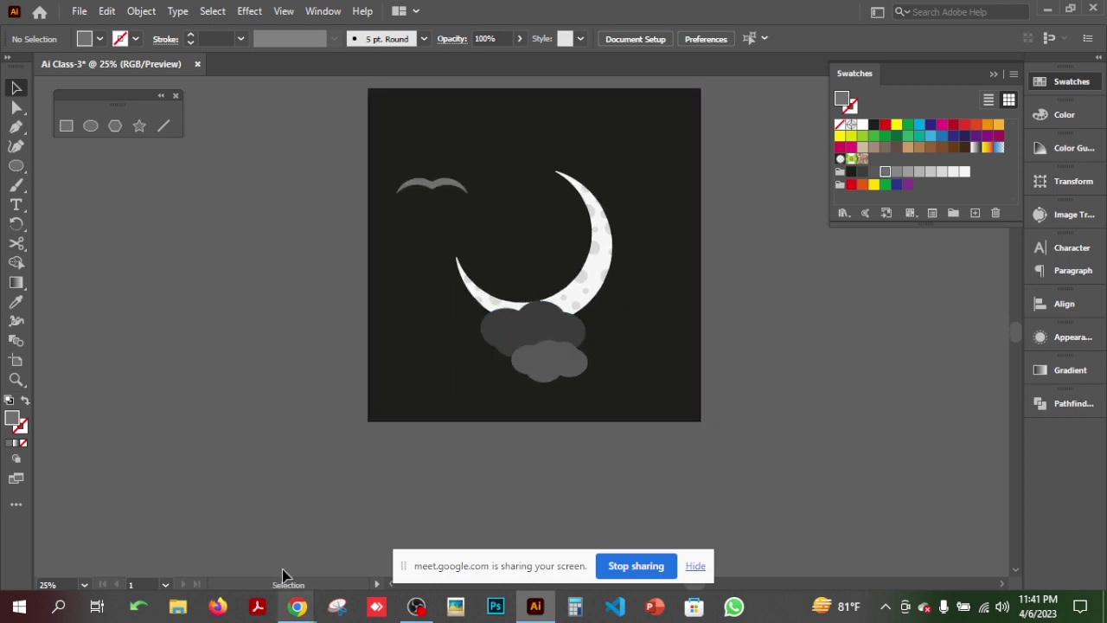
mouse_move(300, 609)
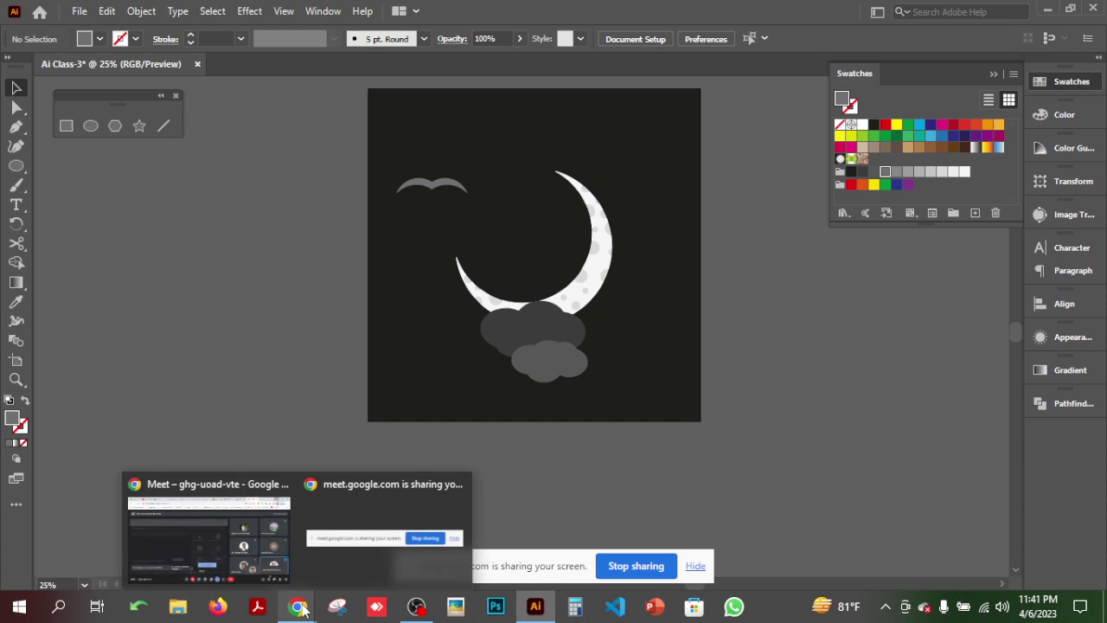
left_click(203, 538)
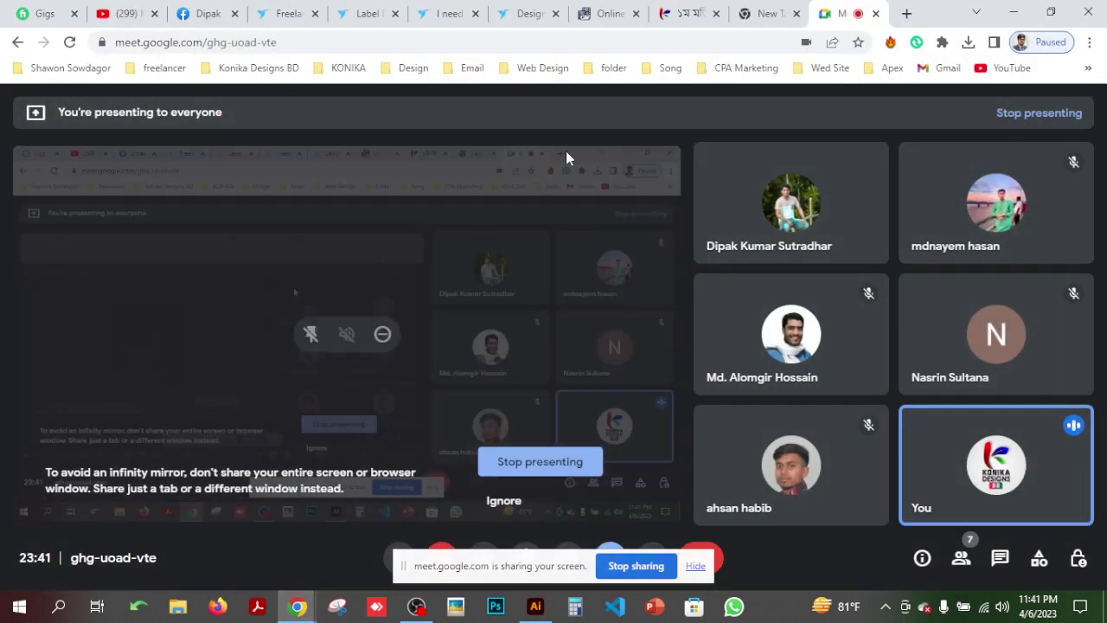
- Search Google for "ai path art" in a new browser tab and show the image results
left_click(906, 13)
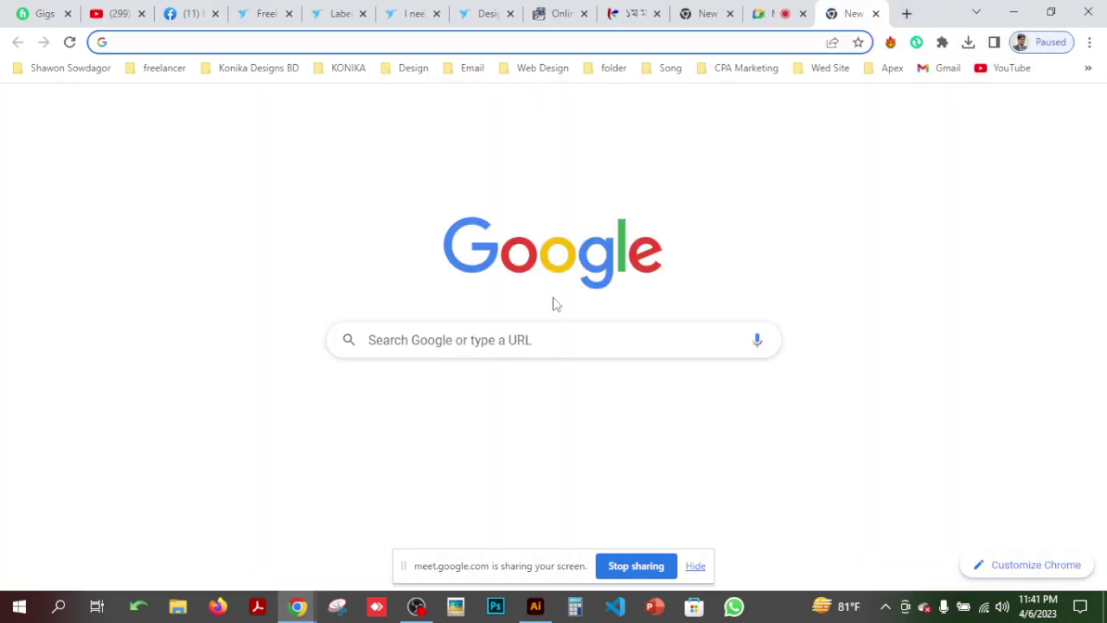
left_click(441, 345)
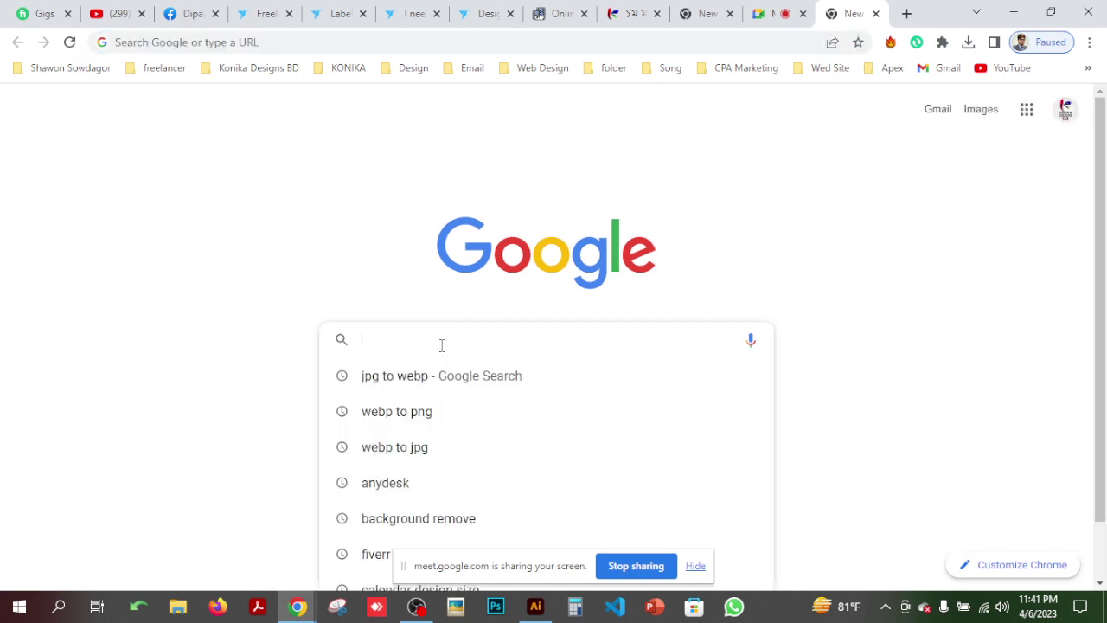
type("ai")
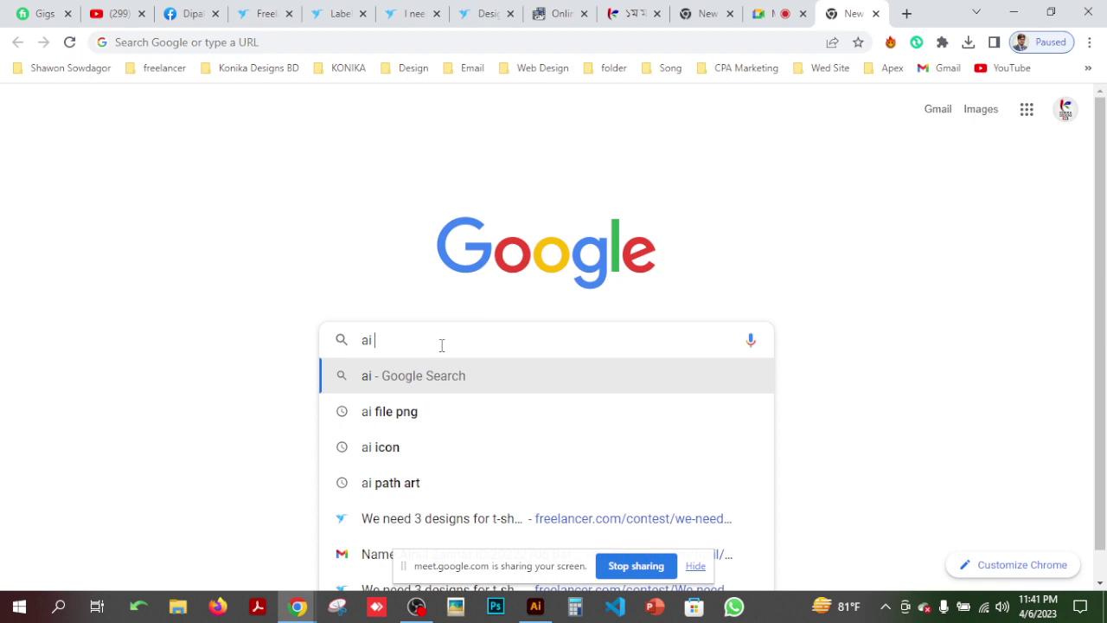
key("Down")
key("Down")
key("Down")
key("Down")
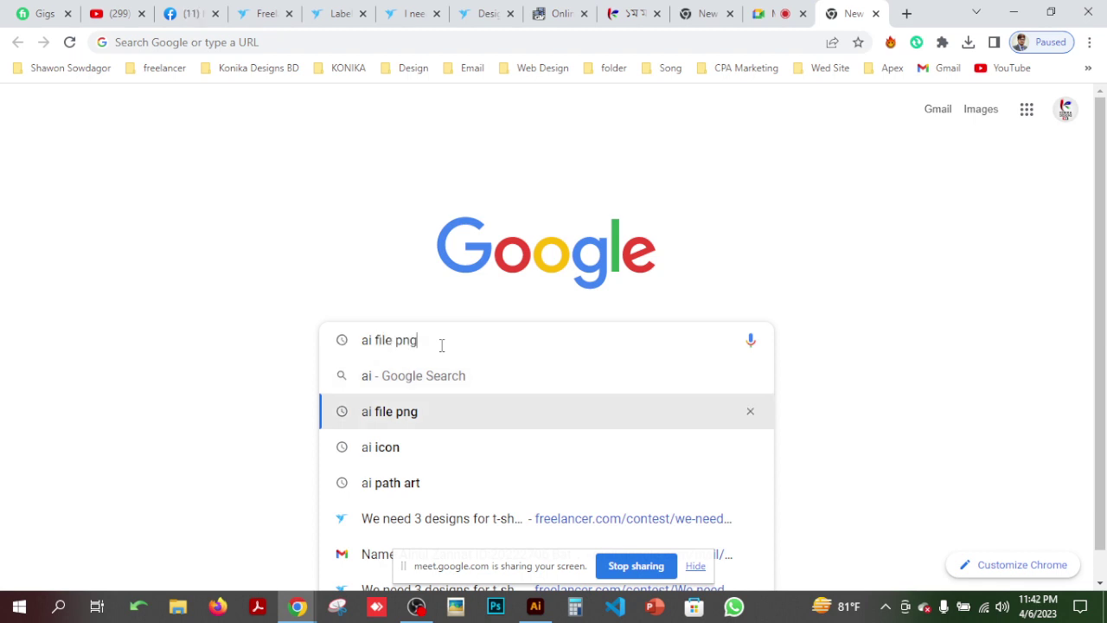
key("Up")
key("Return")
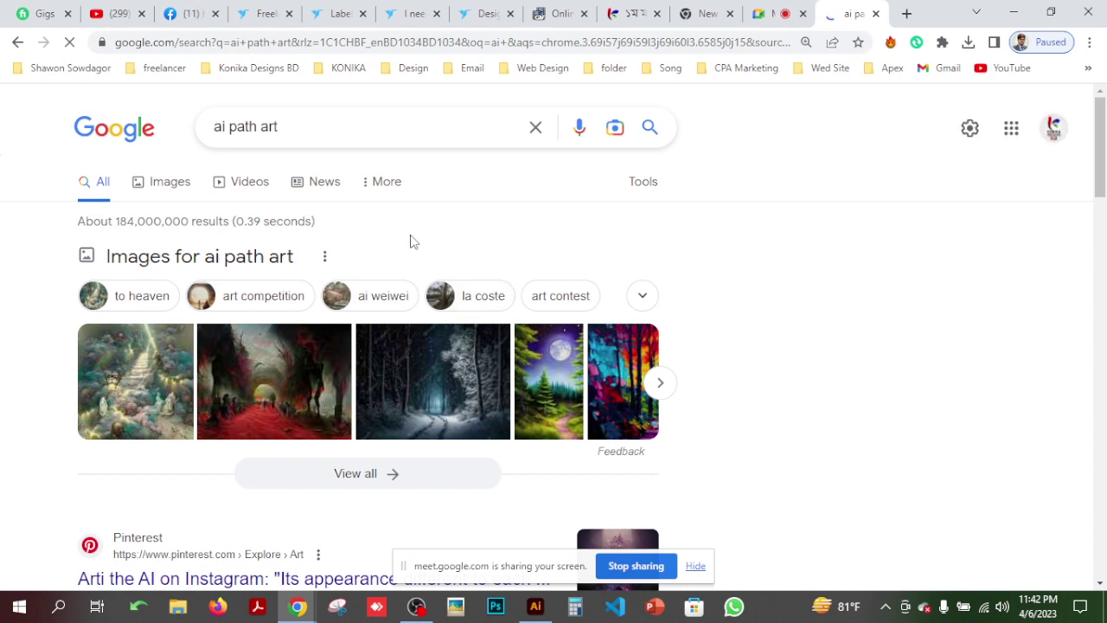
left_click(189, 188)
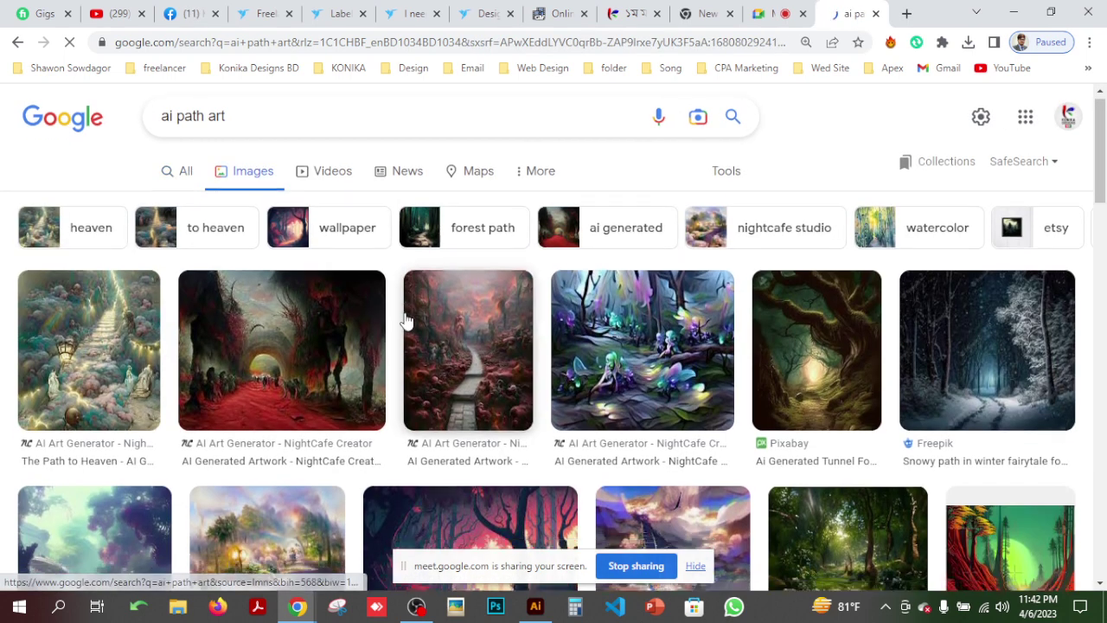
- Browse the "ai path art" image results for suitable reference artwork
scroll(407, 321, "down", 3)
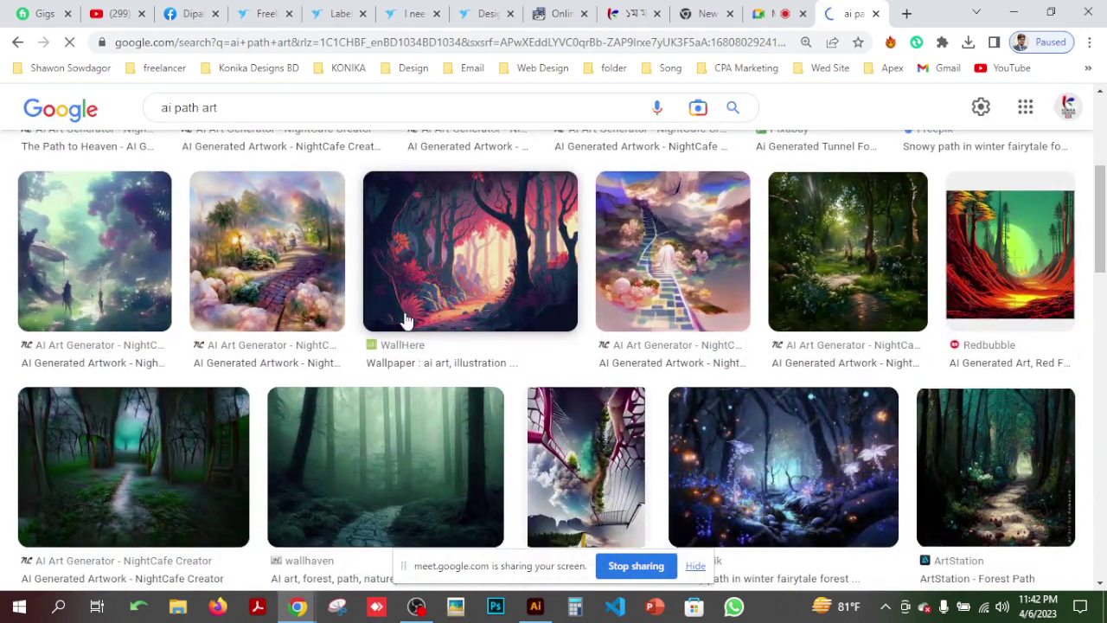
scroll(407, 321, "down", 3)
scroll(407, 321, "down", 5)
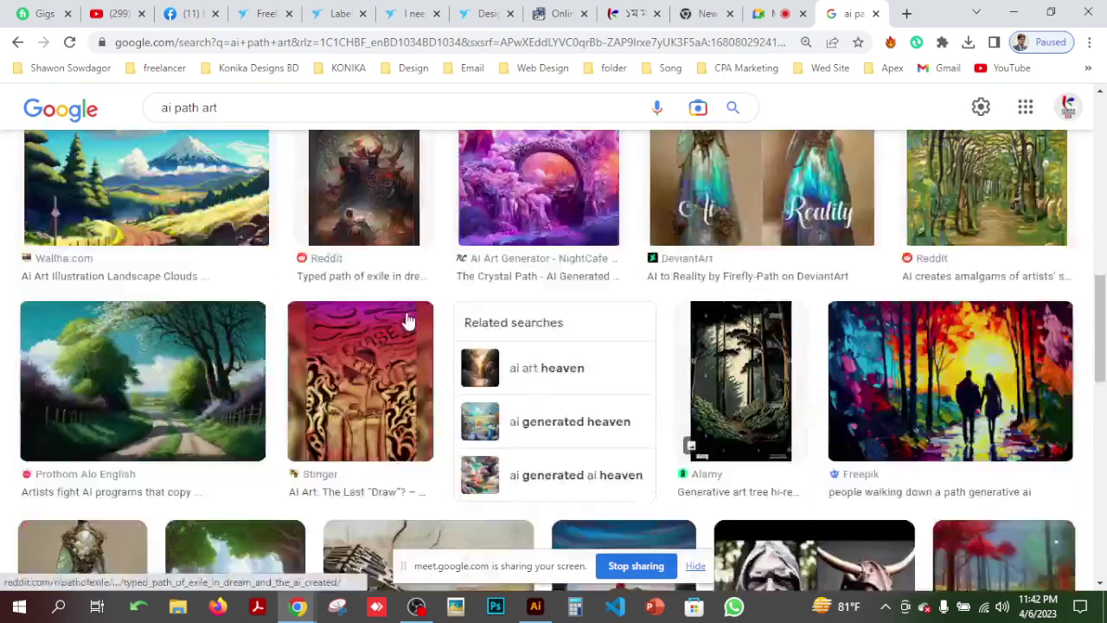
scroll(407, 321, "down", 3)
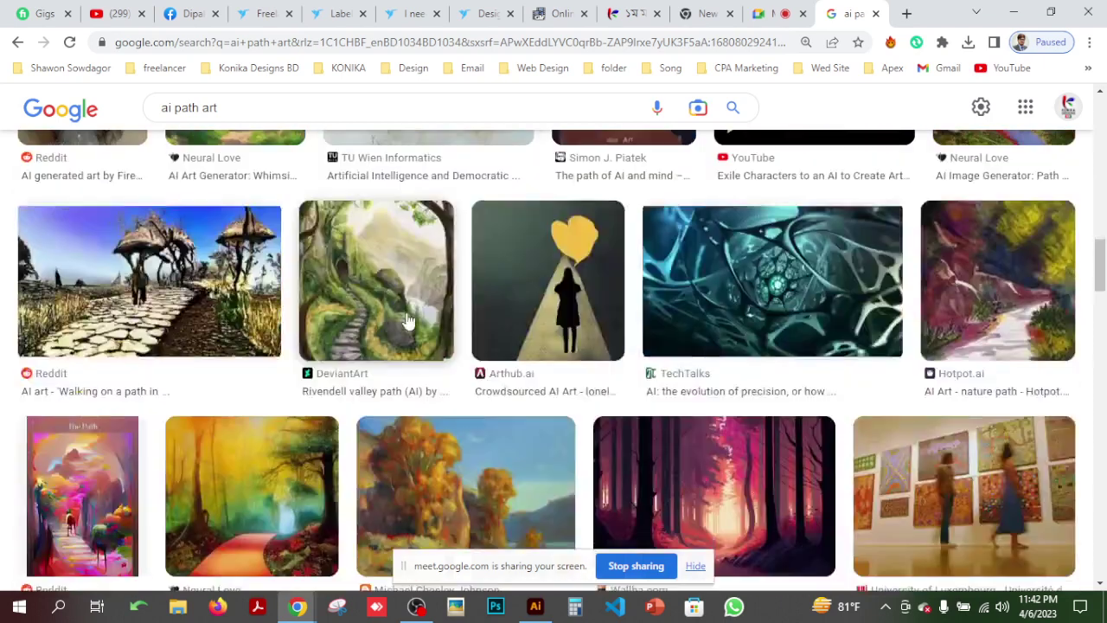
scroll(406, 321, "down", 3)
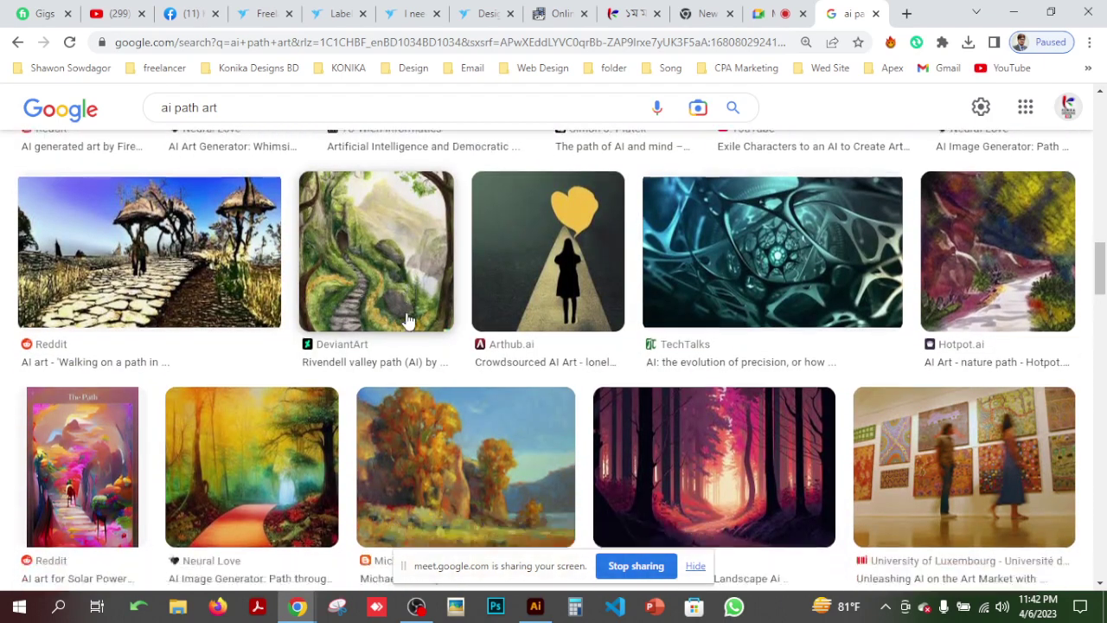
scroll(406, 320, "down", 3)
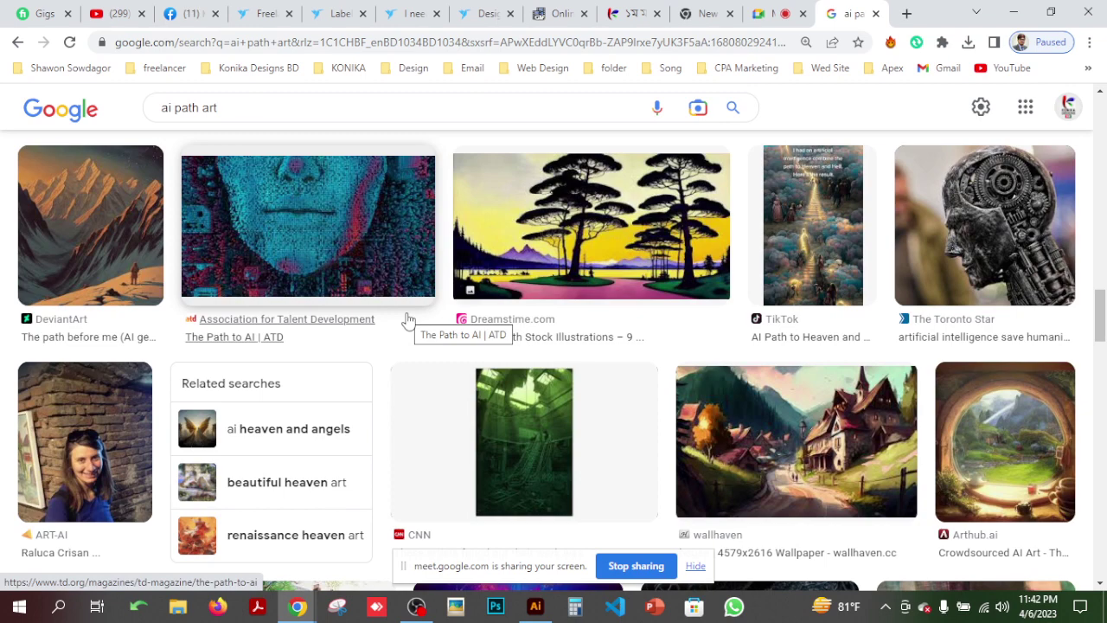
scroll(409, 321, "down", 5)
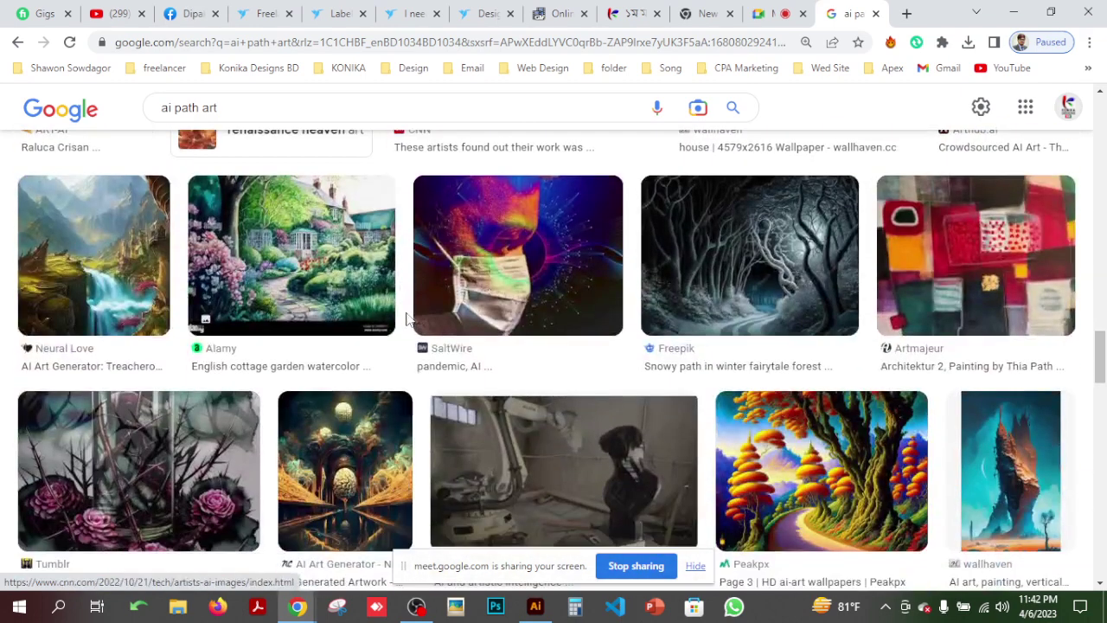
scroll(409, 321, "down", 1)
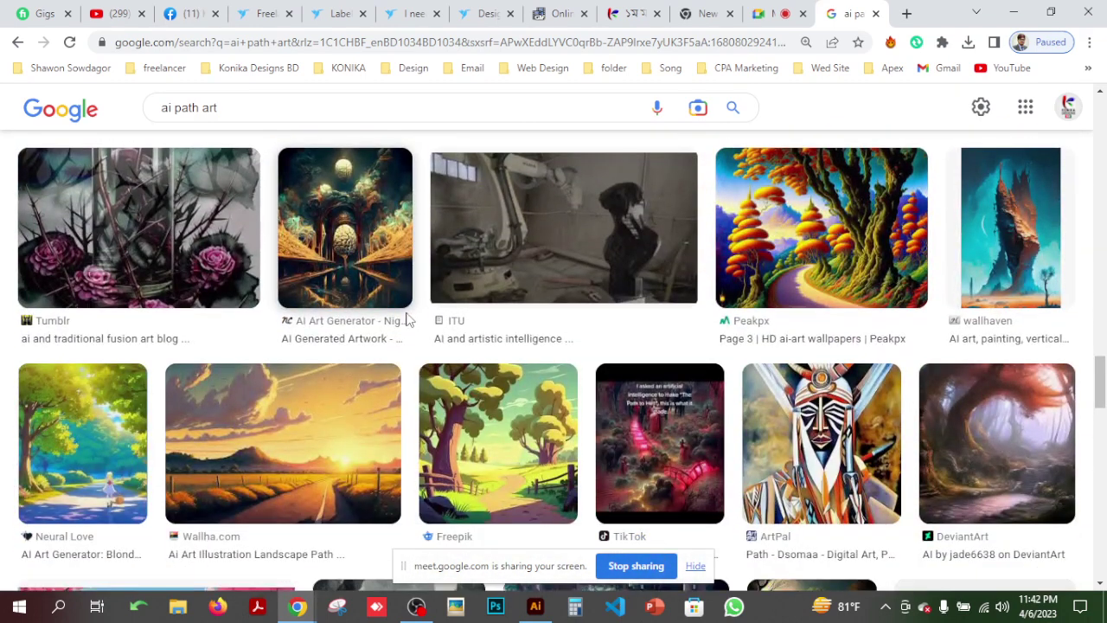
scroll(409, 321, "down", 3)
scroll(408, 319, "down", 5)
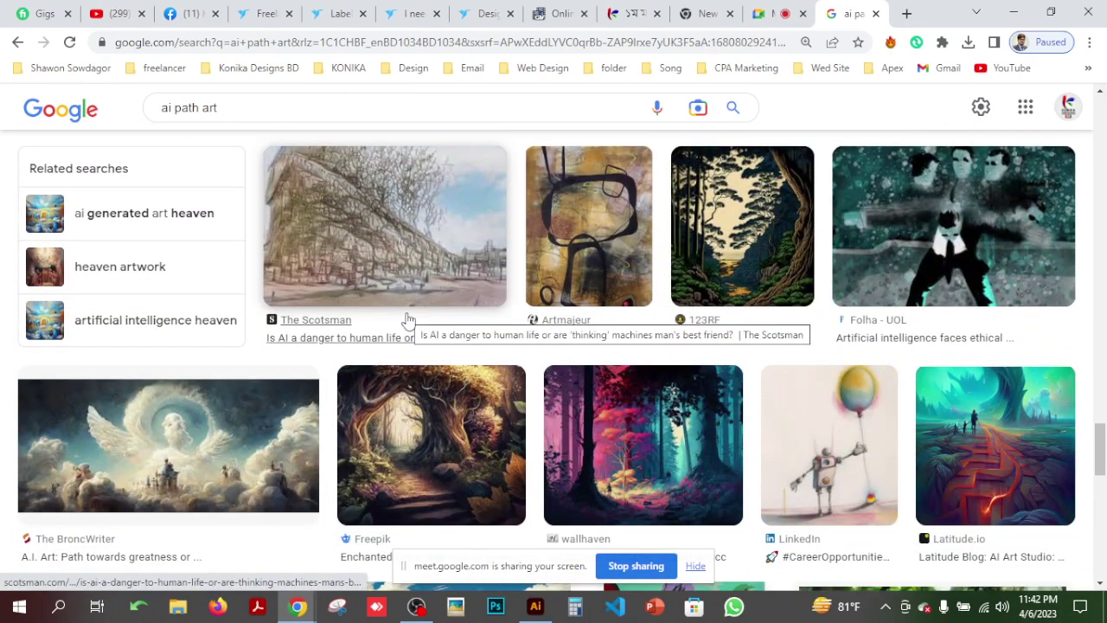
scroll(409, 319, "down", 2)
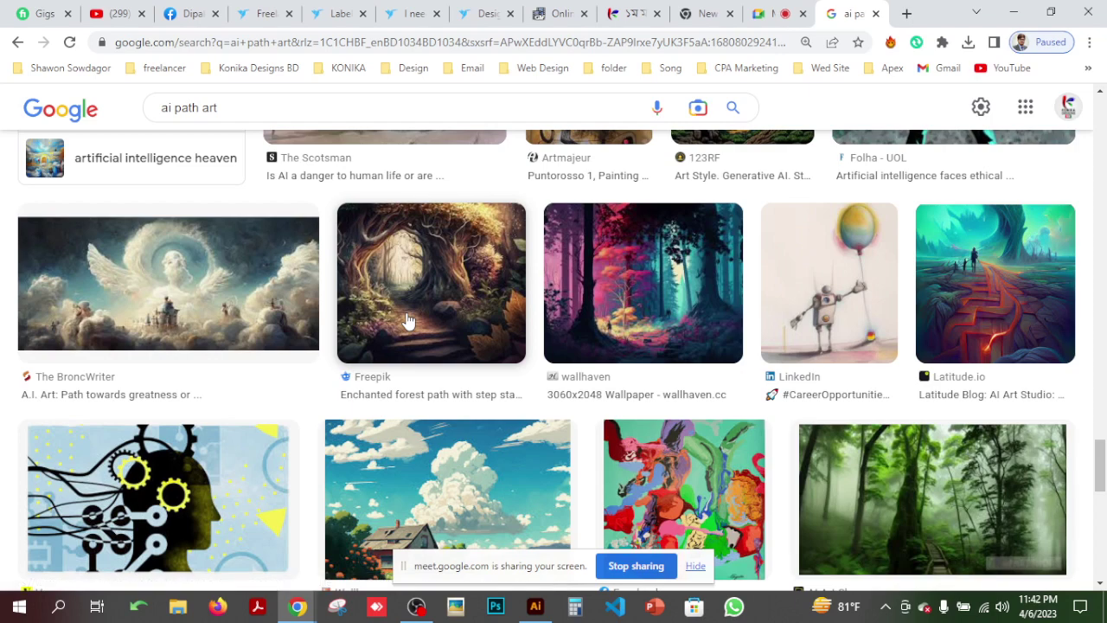
scroll(409, 319, "down", 4)
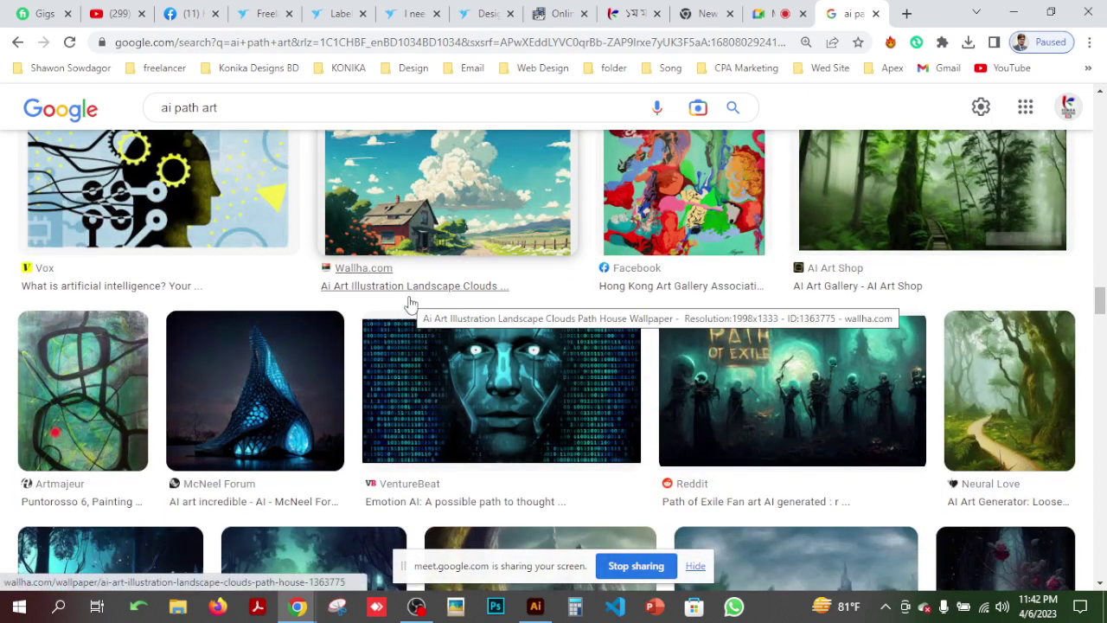
scroll(383, 268, "up", 5)
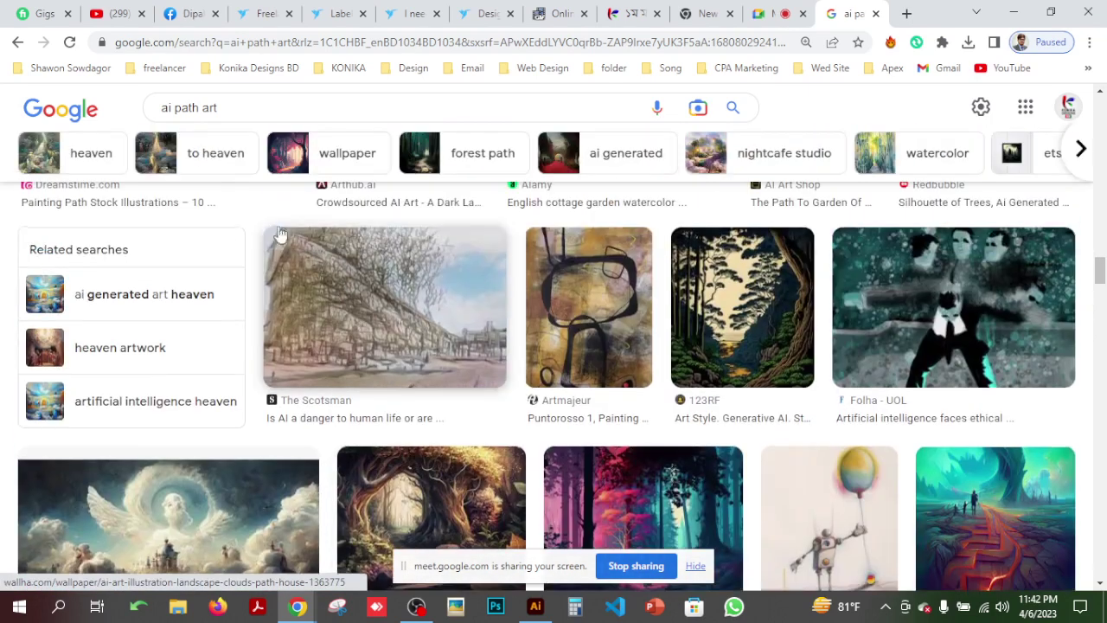
- Replace the image search query with "robot art" and run the search
left_click(231, 104)
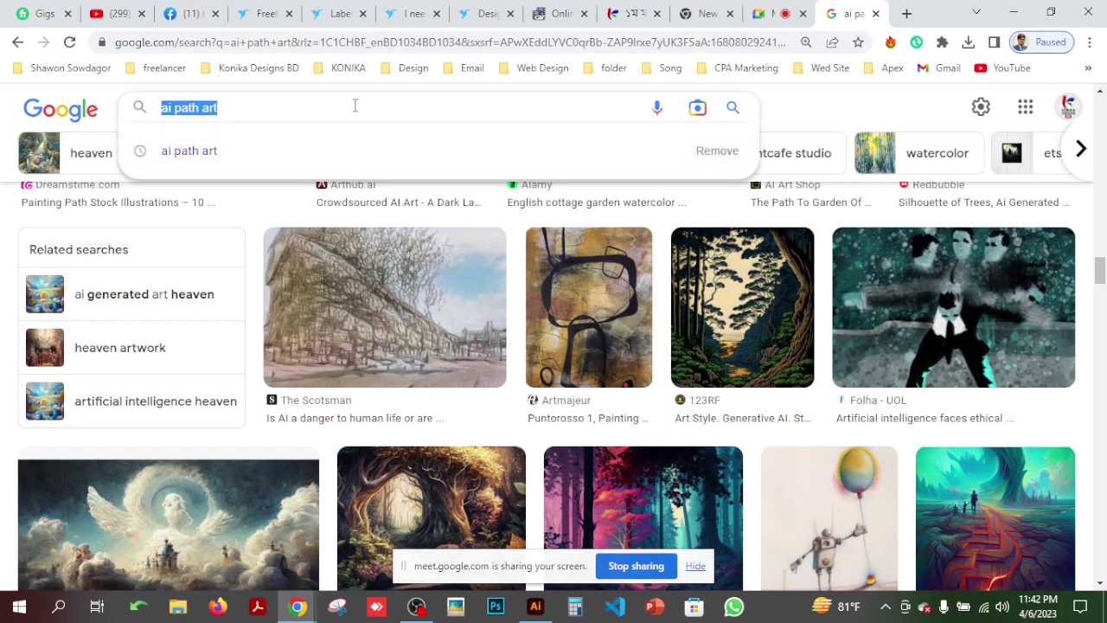
type("robot")
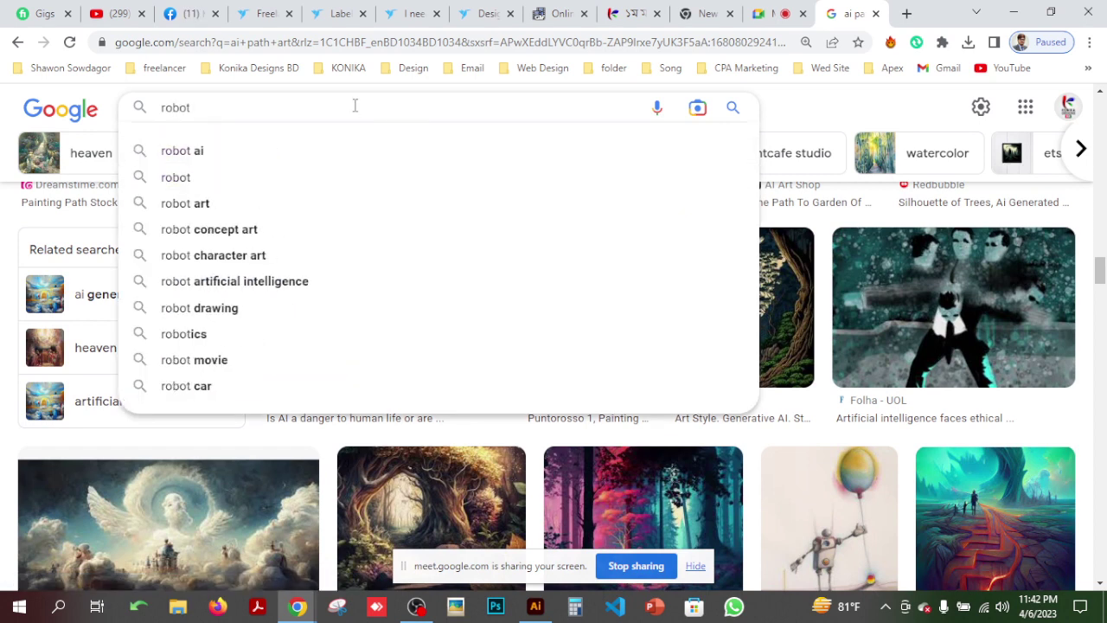
key("Down")
key("Down")
key("Down")
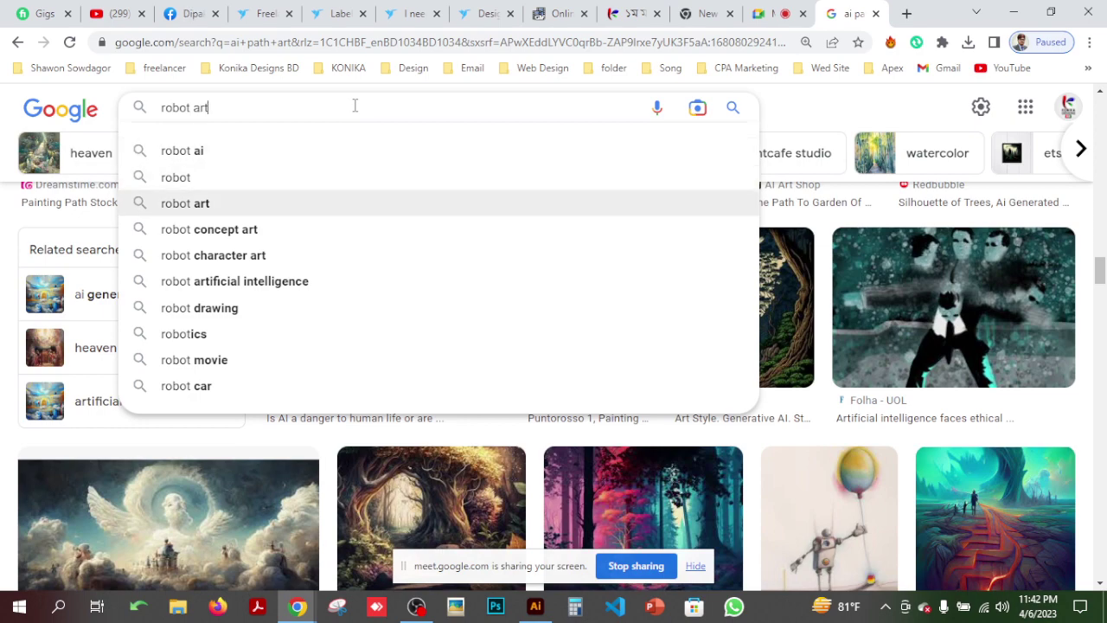
key("Return")
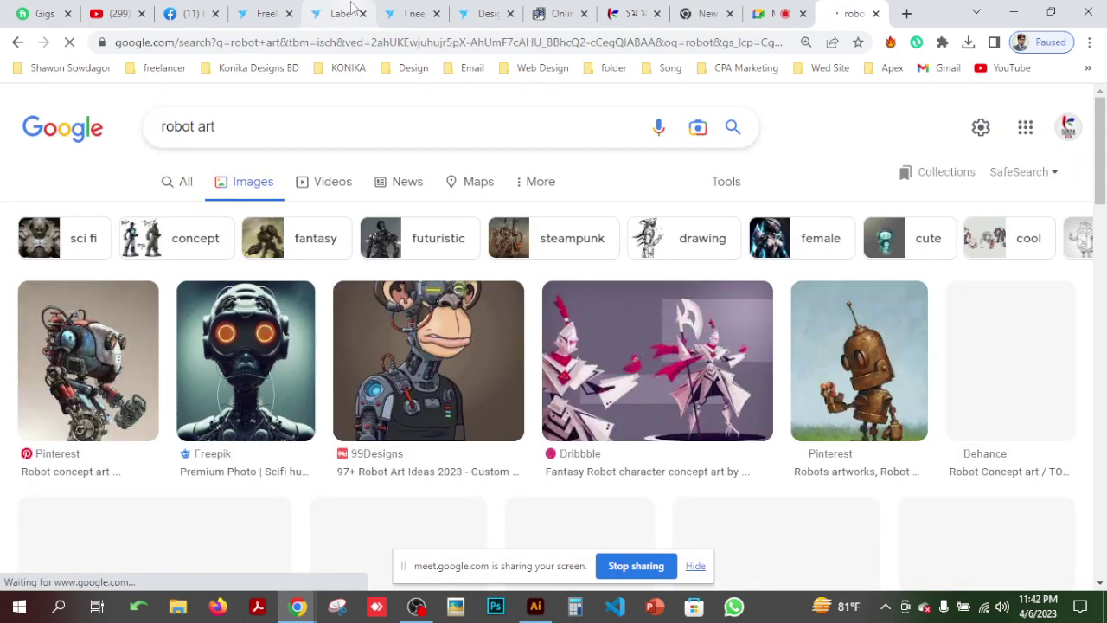
- Examine the "robot art" image results for simple robot illustrations, and return to the first results
scroll(502, 244, "down", 2)
scroll(502, 244, "down", 7)
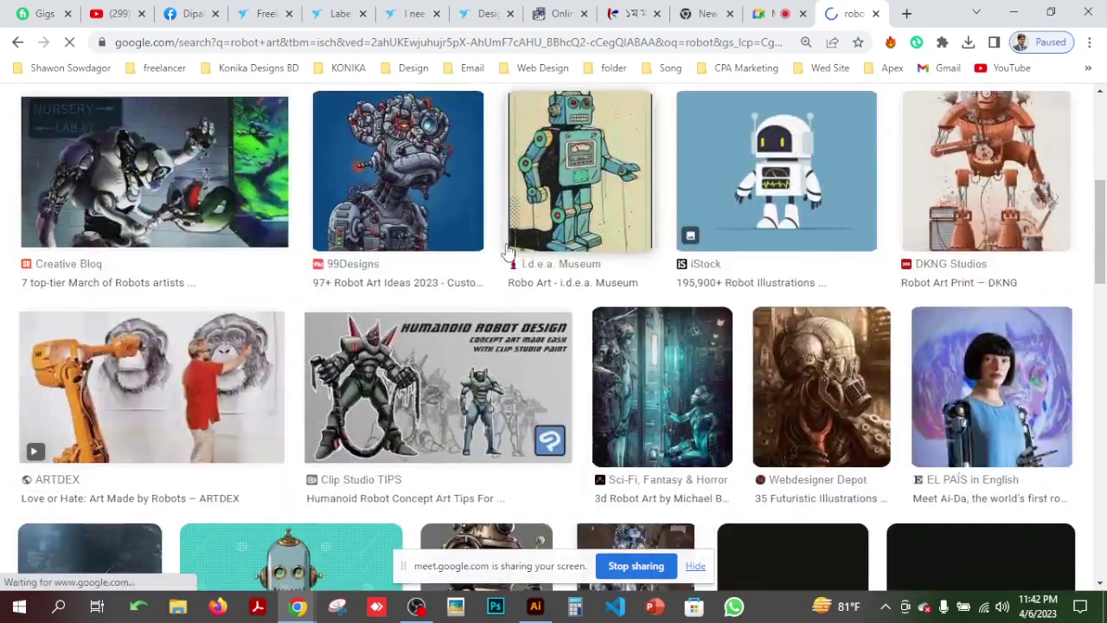
scroll(387, 327, "down", 8)
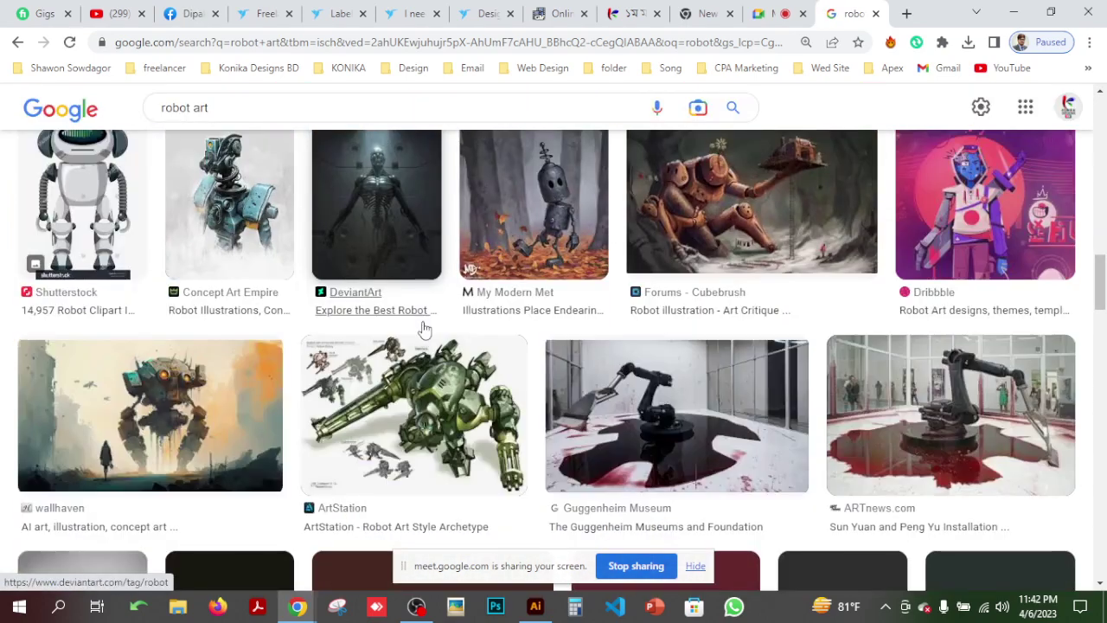
scroll(423, 329, "down", 7)
scroll(424, 333, "down", 9)
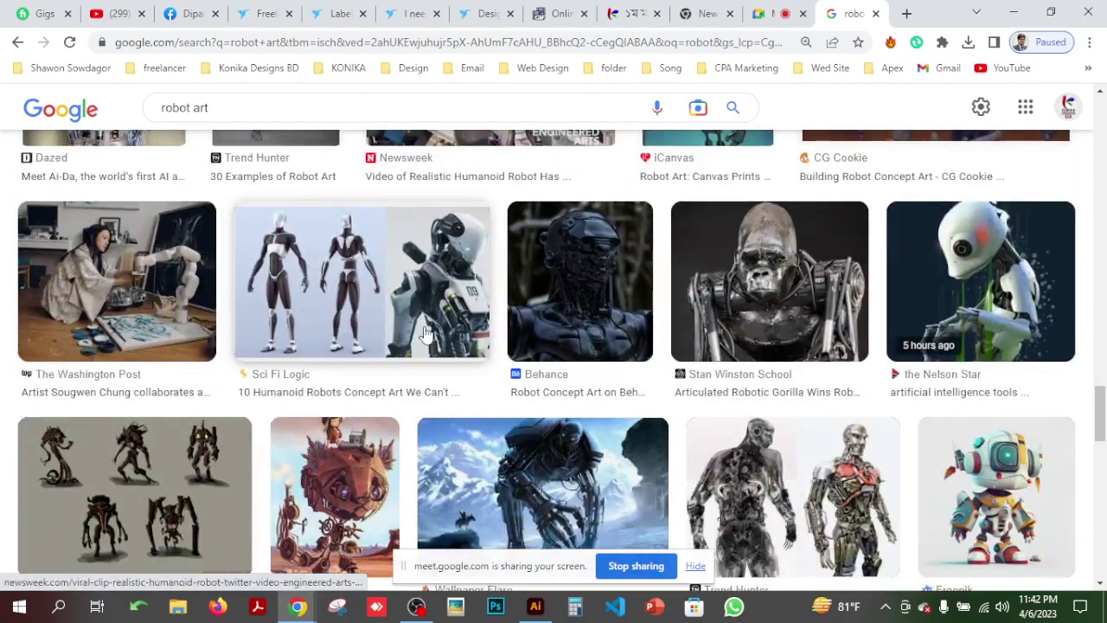
scroll(425, 335, "down", 7)
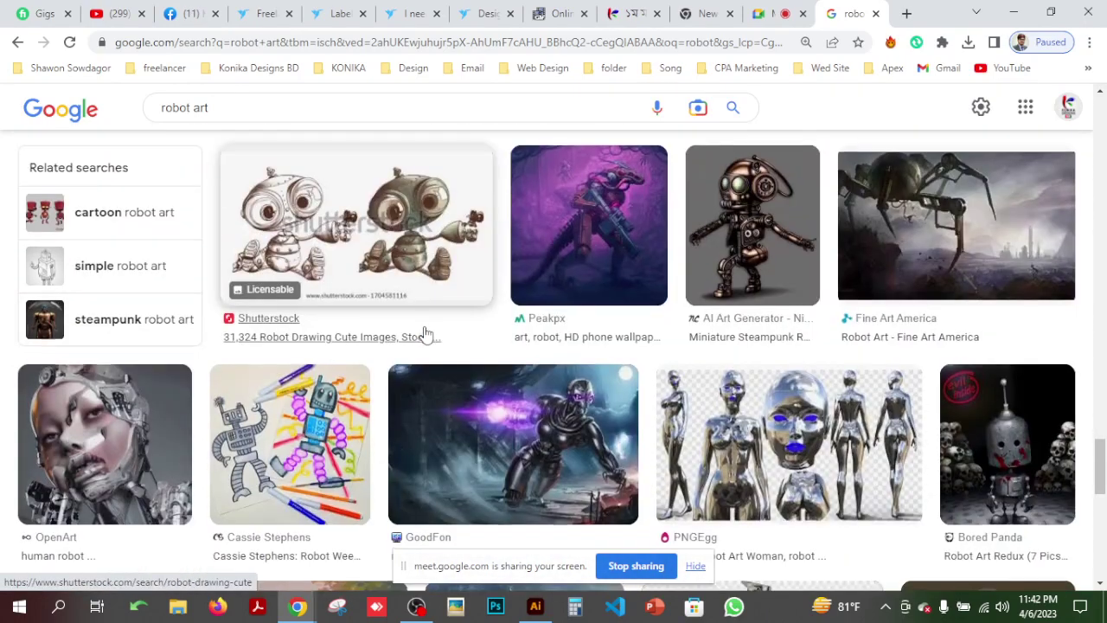
scroll(425, 334, "down", 11)
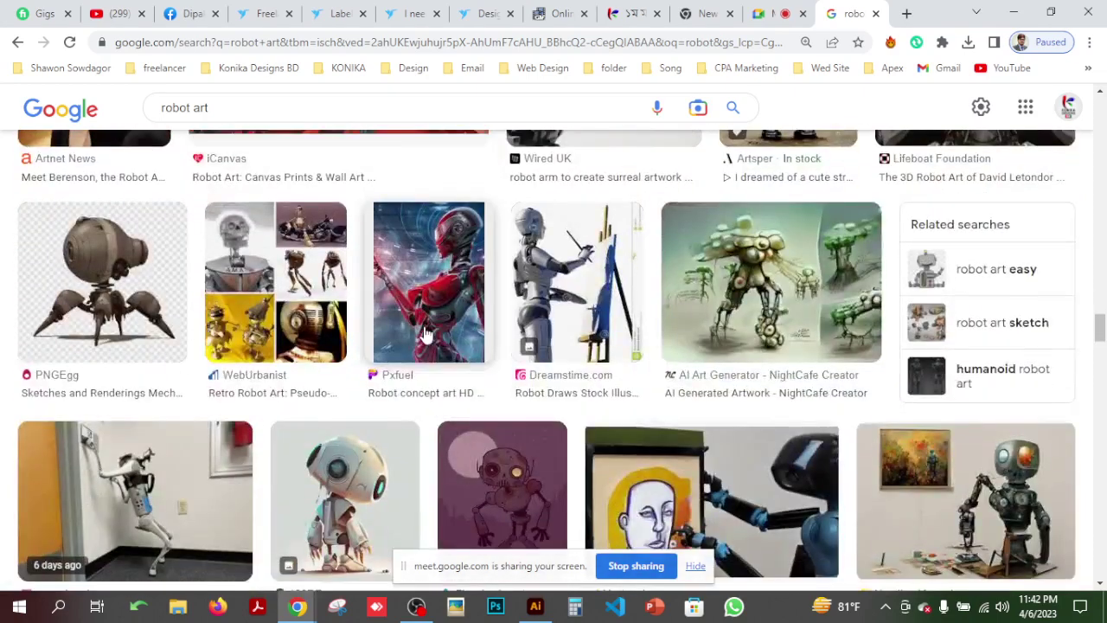
scroll(425, 335, "up", 20)
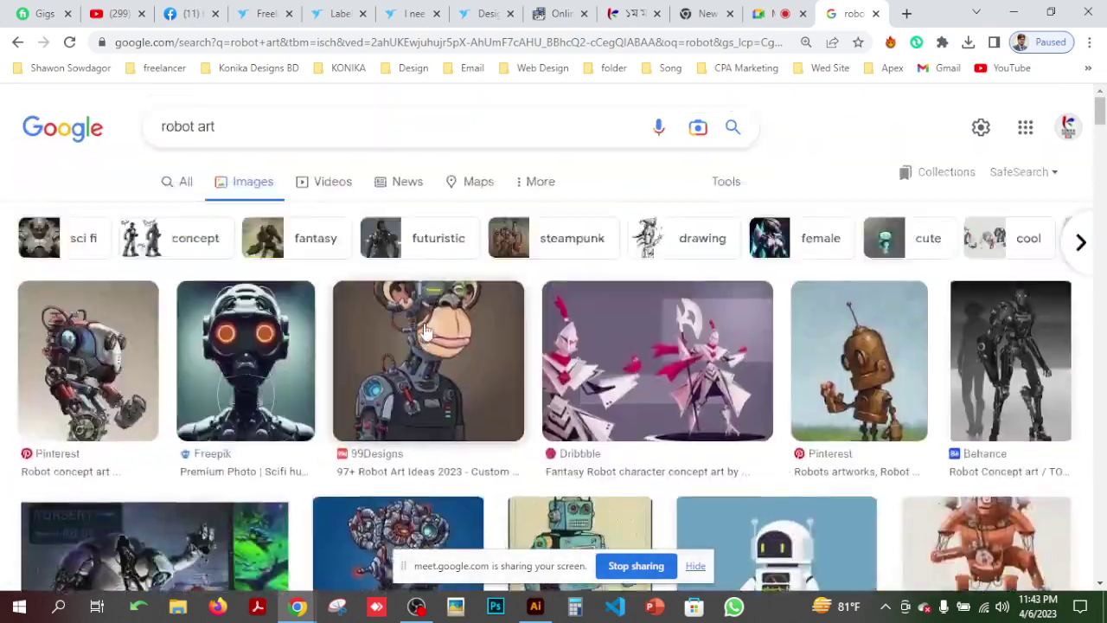
- Preview the iStock image of the white robot on a blue background and open its full set of related images
scroll(803, 410, "down", 2)
left_click(807, 410)
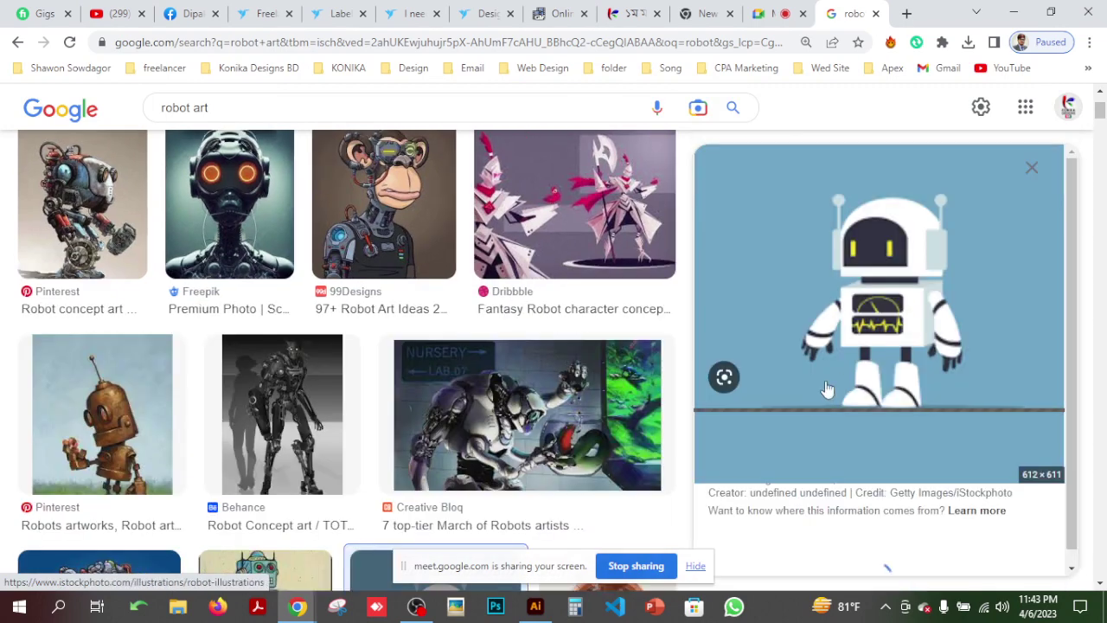
scroll(865, 383, "down", 6)
scroll(874, 381, "down", 8)
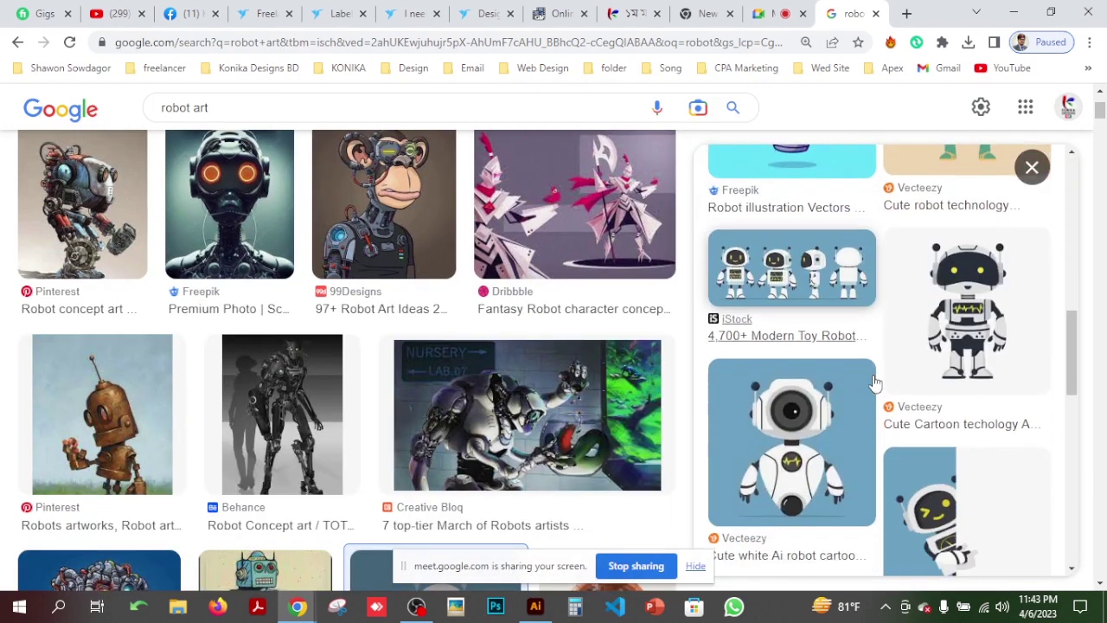
scroll(879, 407, "down", 2)
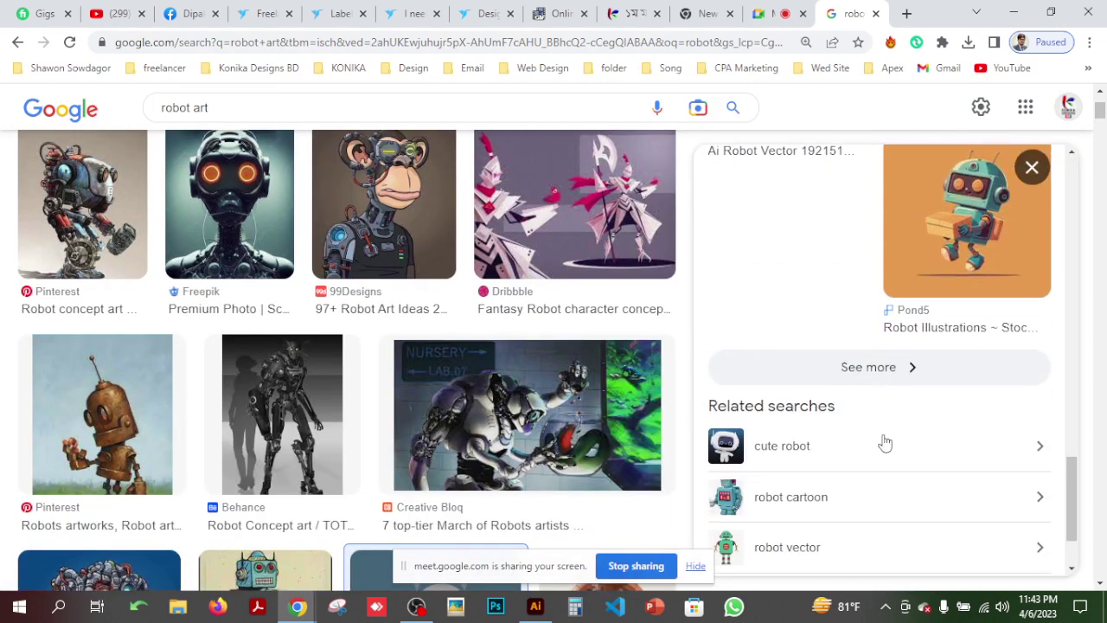
left_click(903, 369)
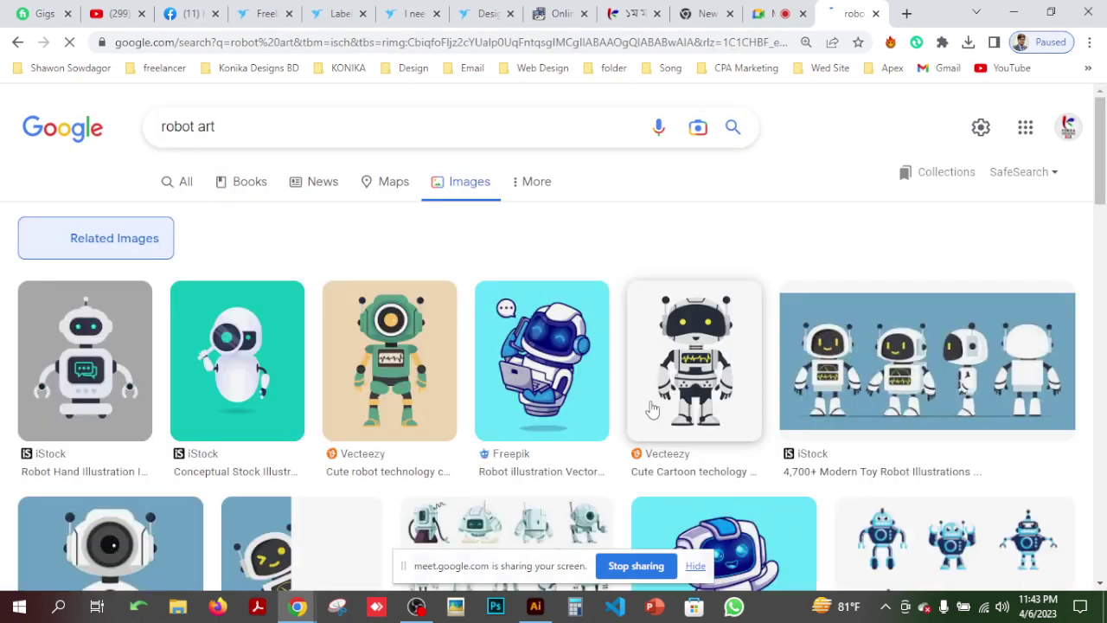
- Look through the related robot images and preview the iStock sheet of multicolored flat robots
scroll(445, 413, "down", 3)
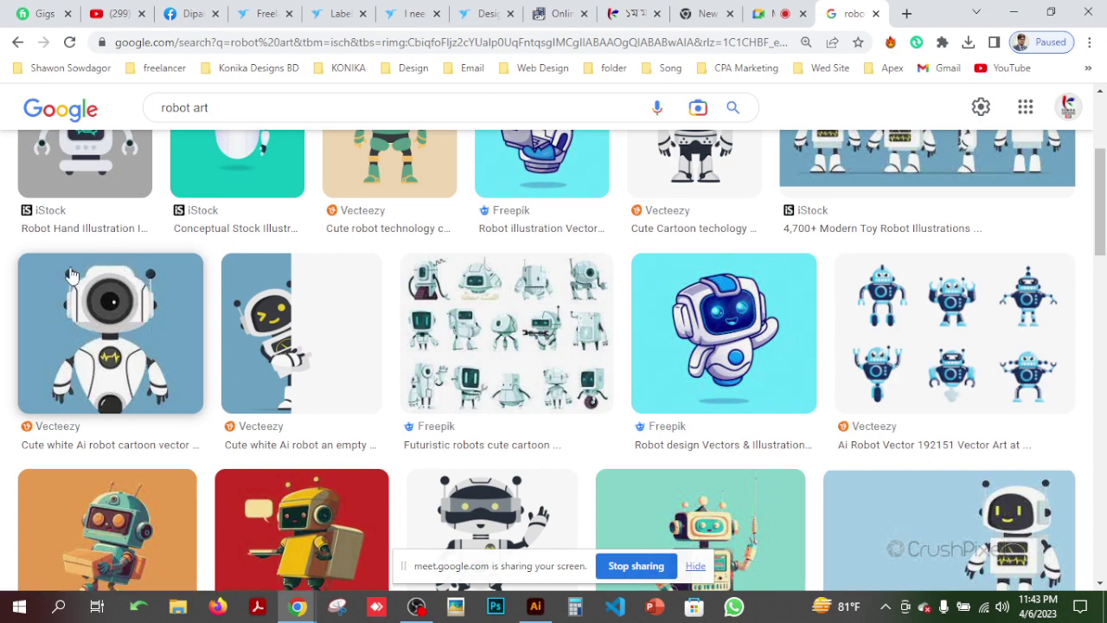
scroll(529, 425, "down", 3)
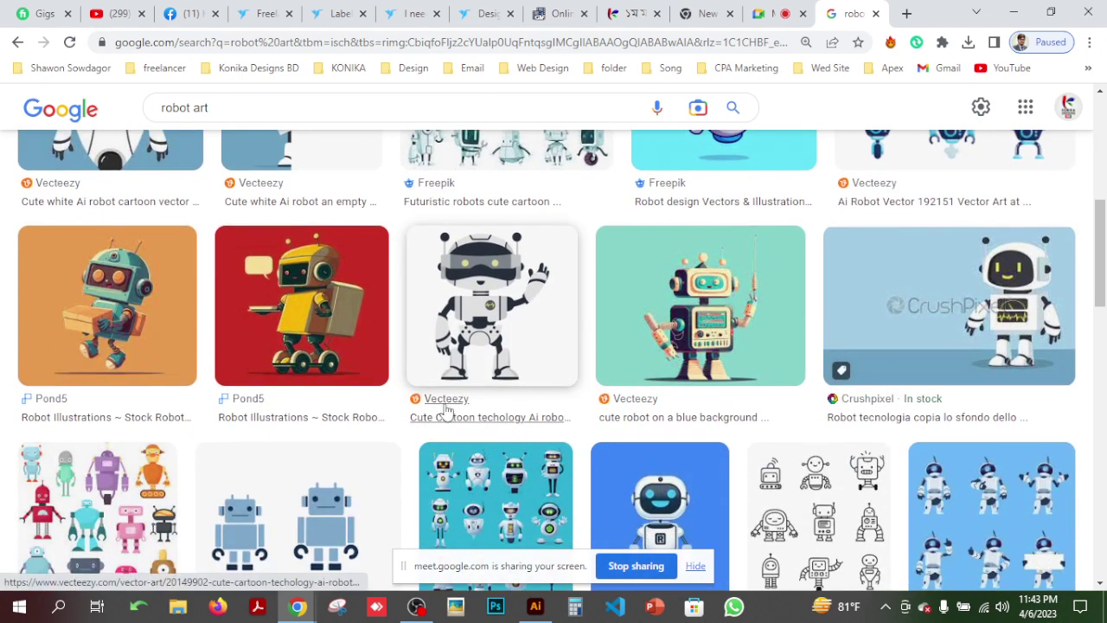
scroll(668, 384, "down", 3)
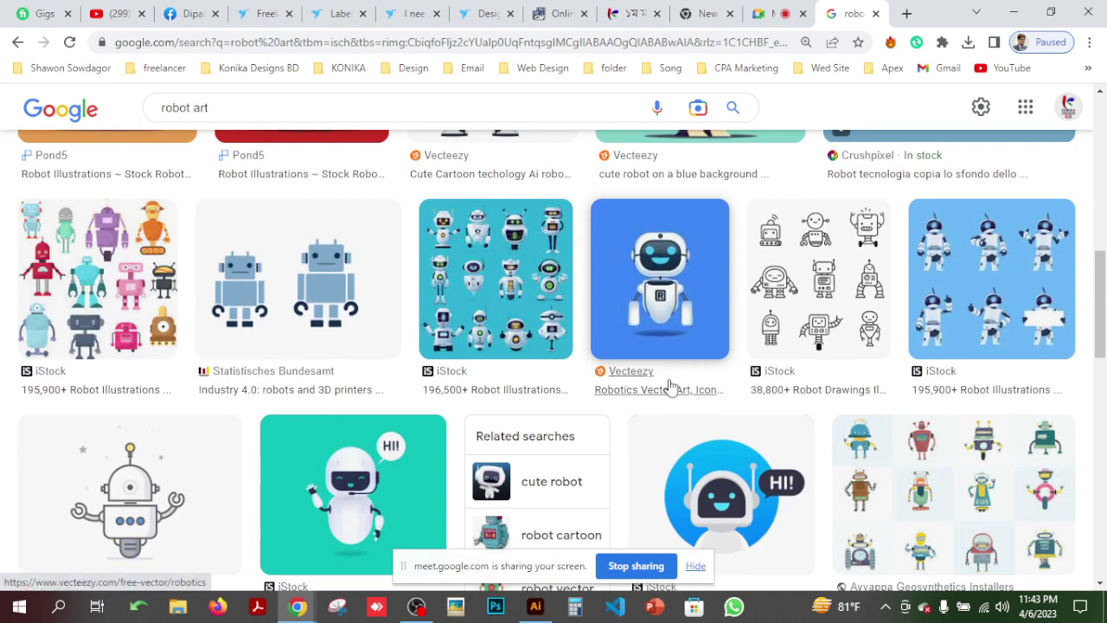
left_click(118, 325)
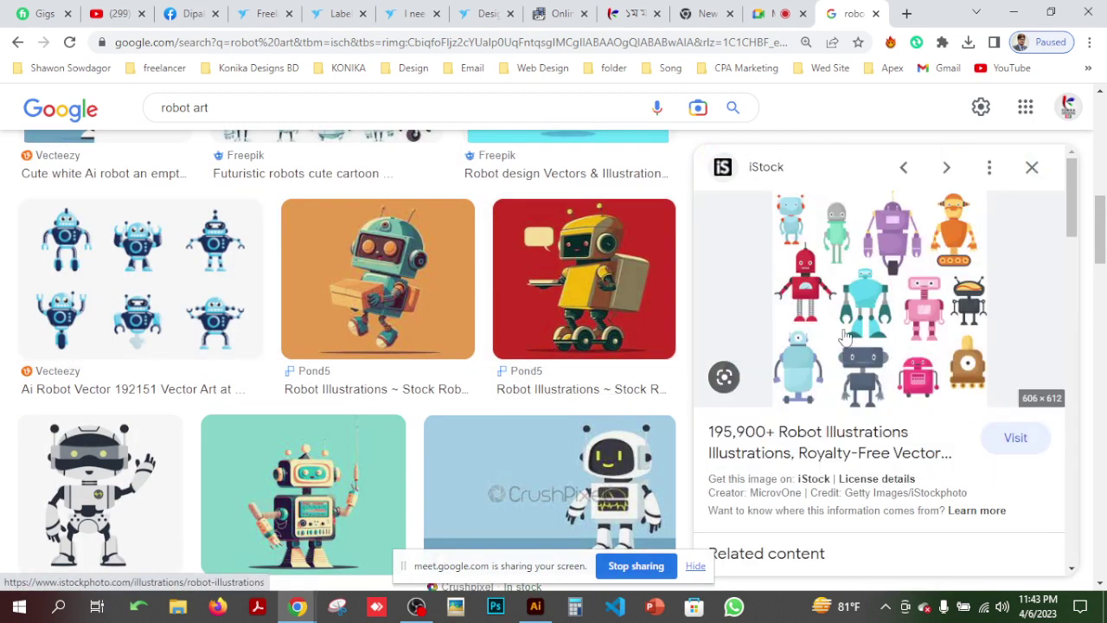
- Look through the images related to the multicolored flat robot sheet and open their full set
scroll(846, 335, "down", 8)
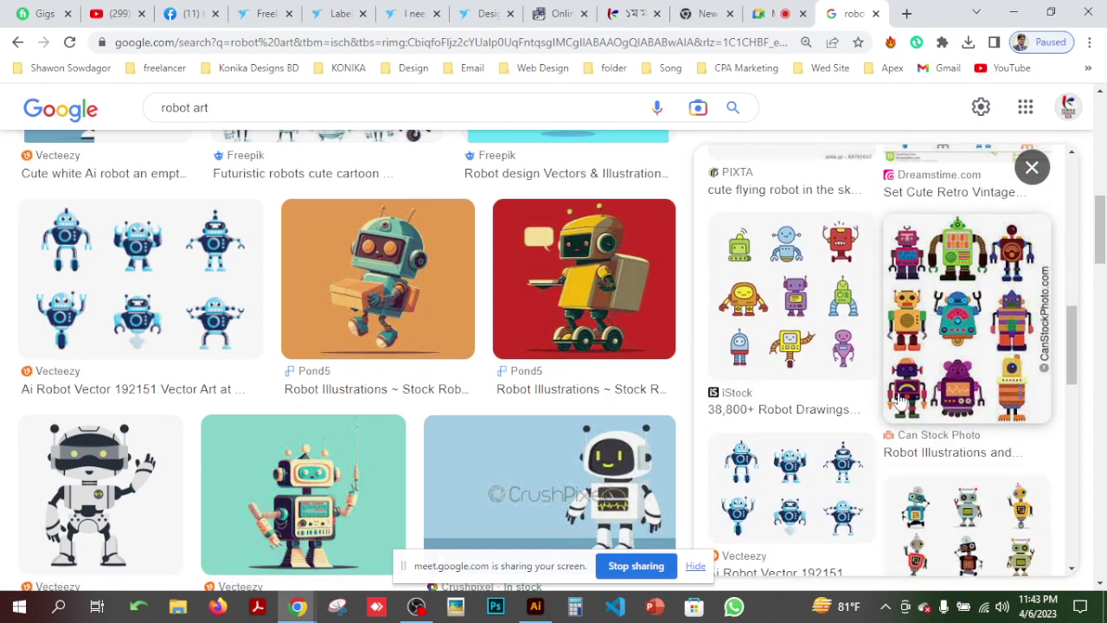
scroll(899, 402, "down", 5)
left_click(886, 428)
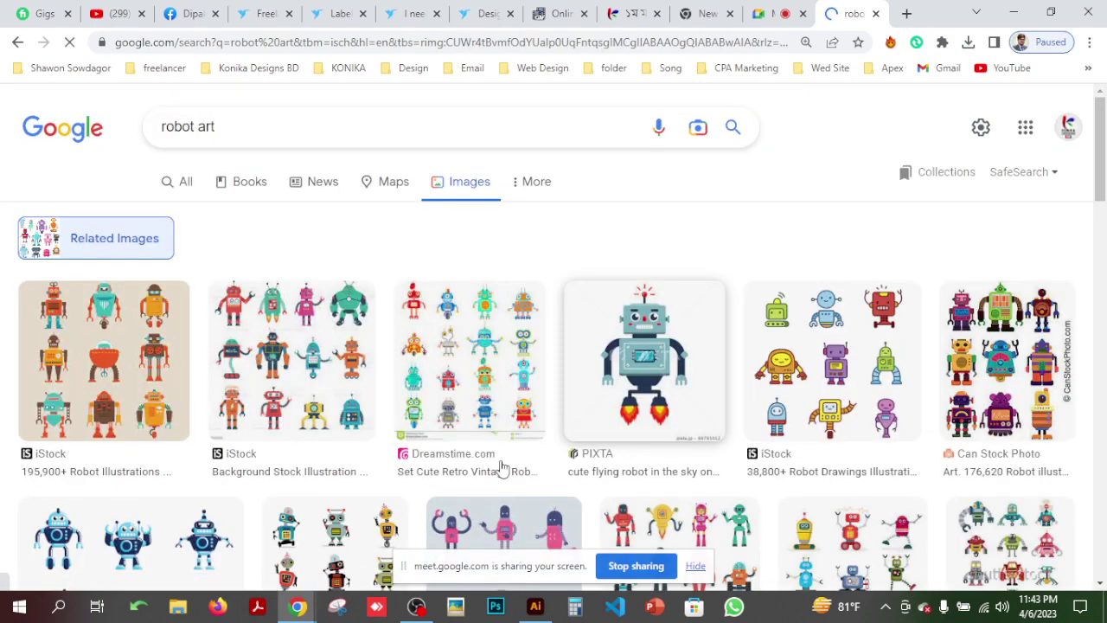
- Find the iStock illustration of the blue toy robot with red feet among the related images and copy the image
scroll(538, 394, "down", 3)
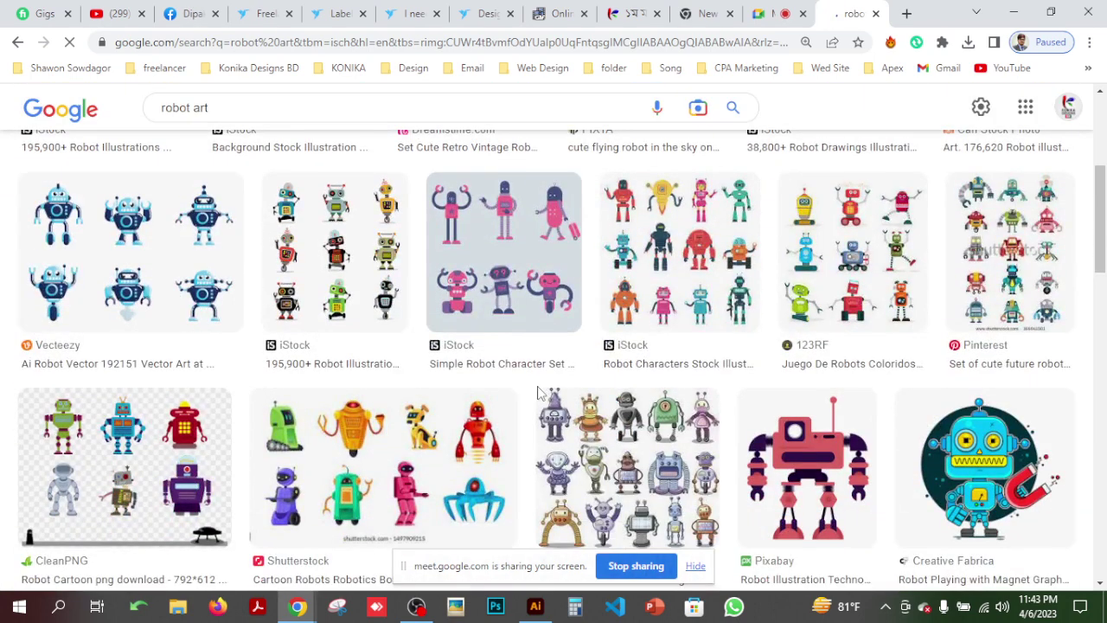
scroll(658, 340, "down", 3)
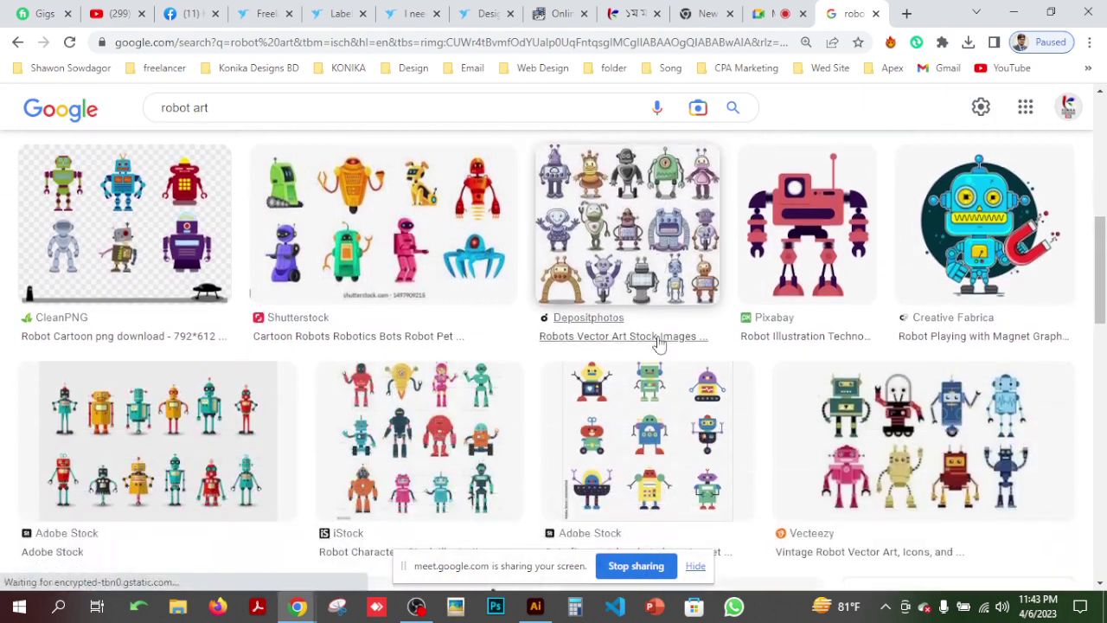
scroll(657, 342, "down", 2)
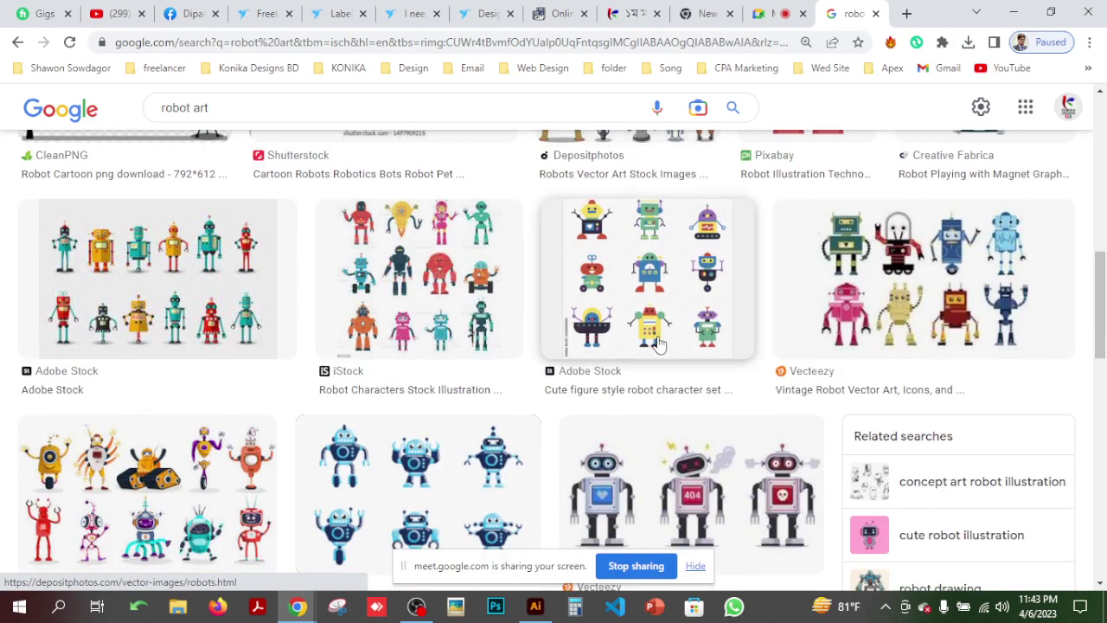
scroll(657, 343, "down", 3)
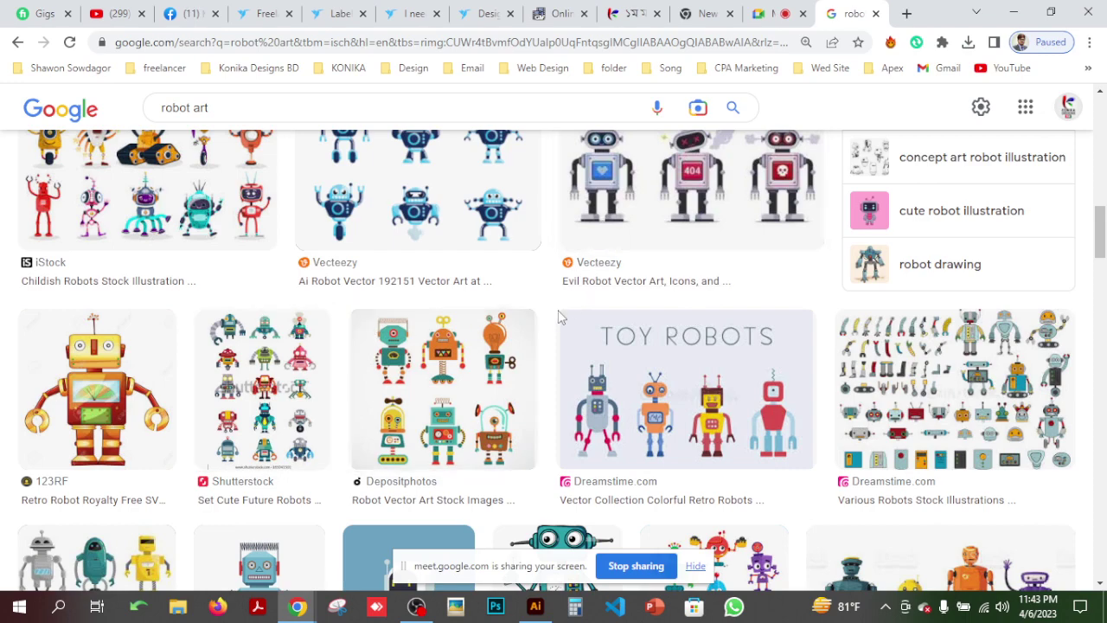
scroll(548, 327, "down", 2)
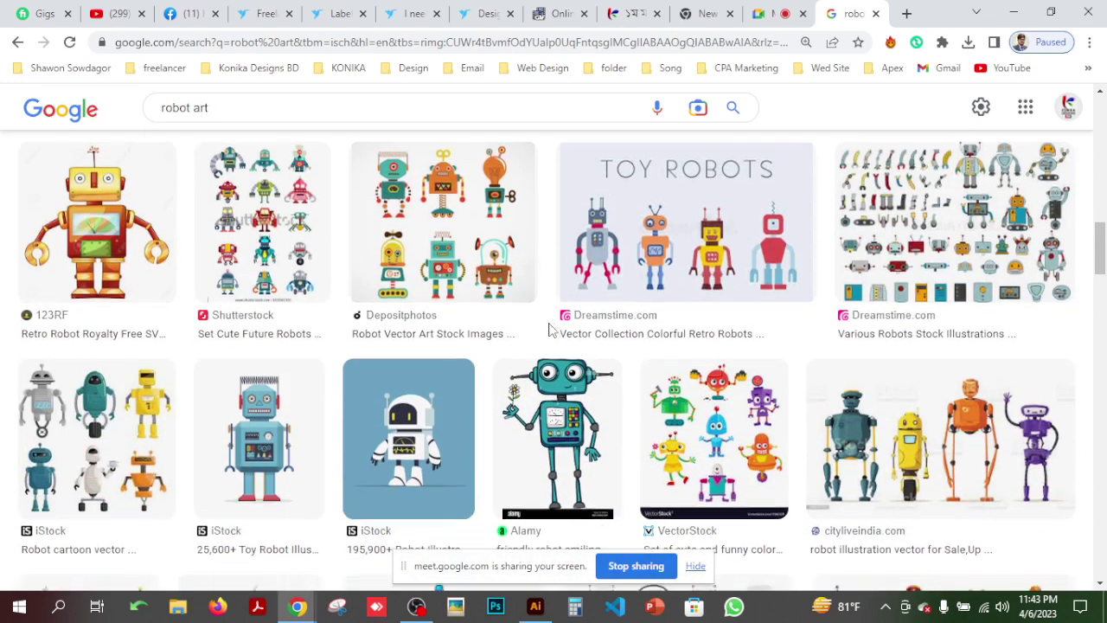
scroll(549, 328, "down", 2)
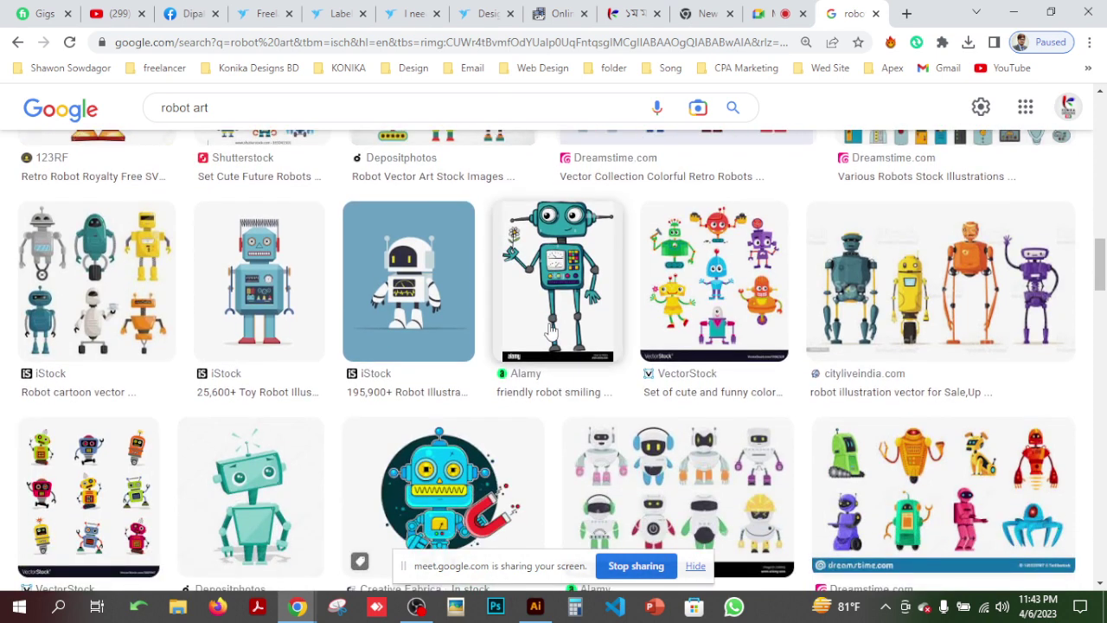
left_click(282, 313)
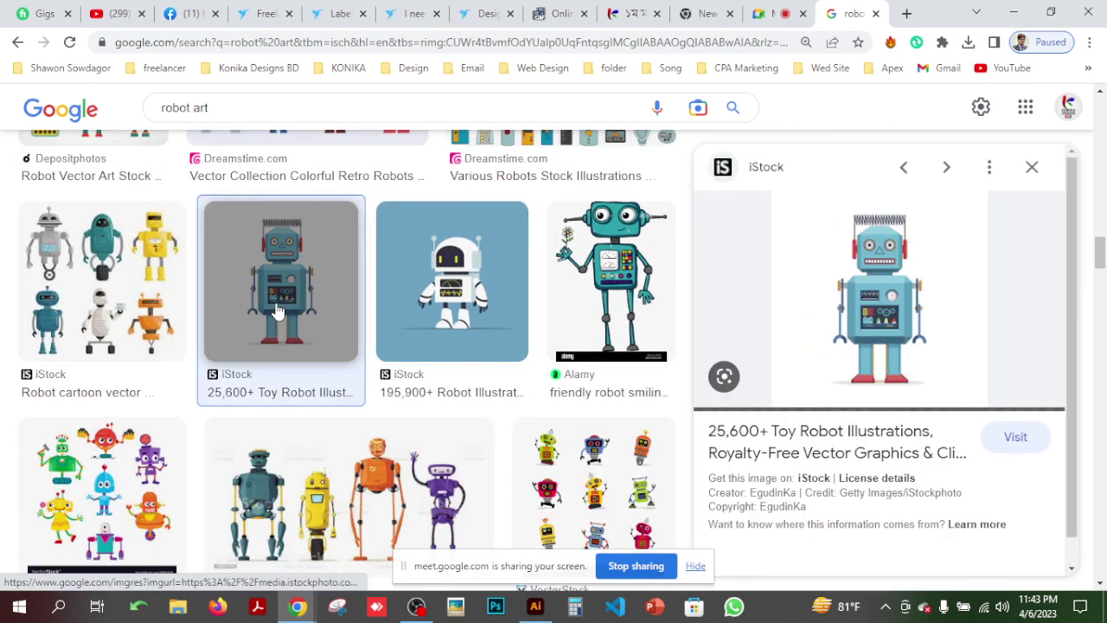
right_click(885, 284)
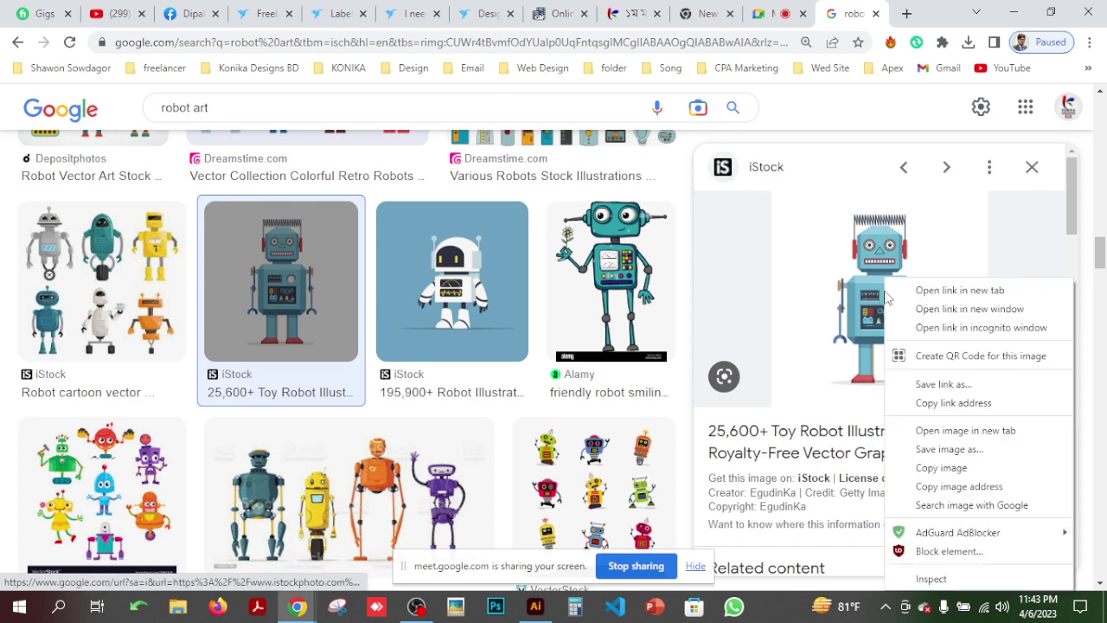
left_click(958, 467)
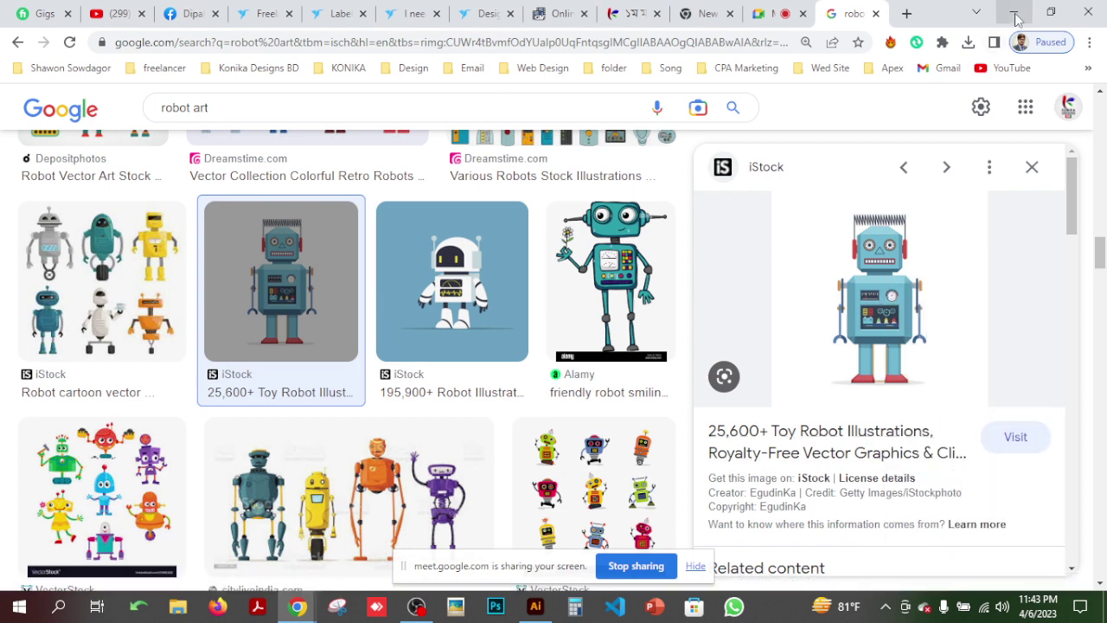
- Switch to Illustrator, paste the copied robot image, enlarge it beside the moon artboard and leave it deselected
left_click(1013, 13)
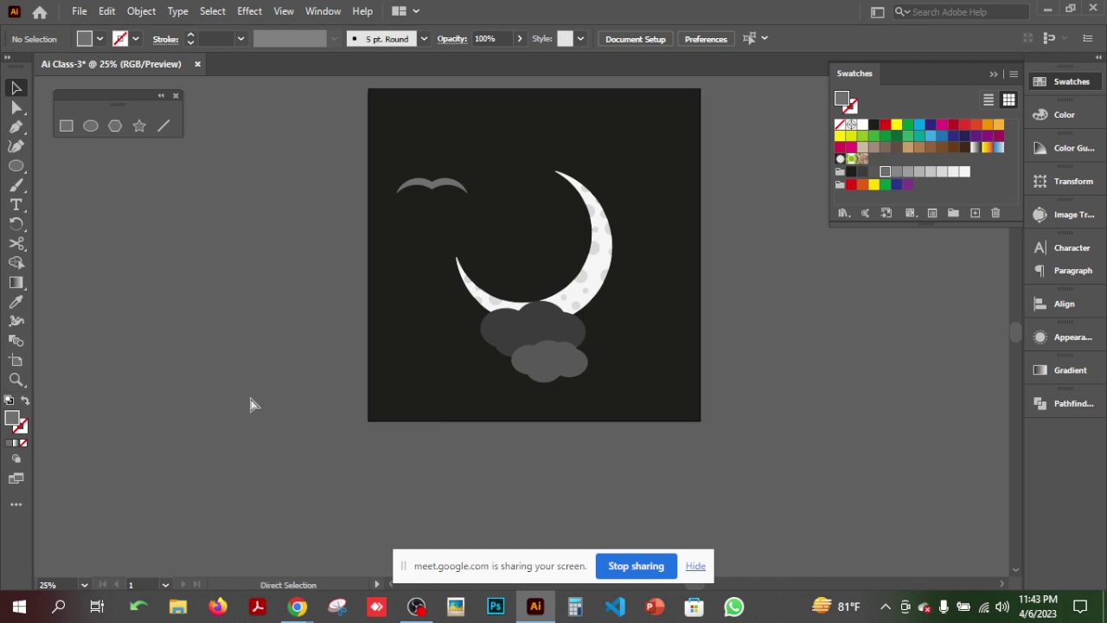
key("ctrl+v")
left_click_drag(463, 444, 759, 500)
left_click_drag(764, 424, 380, 364)
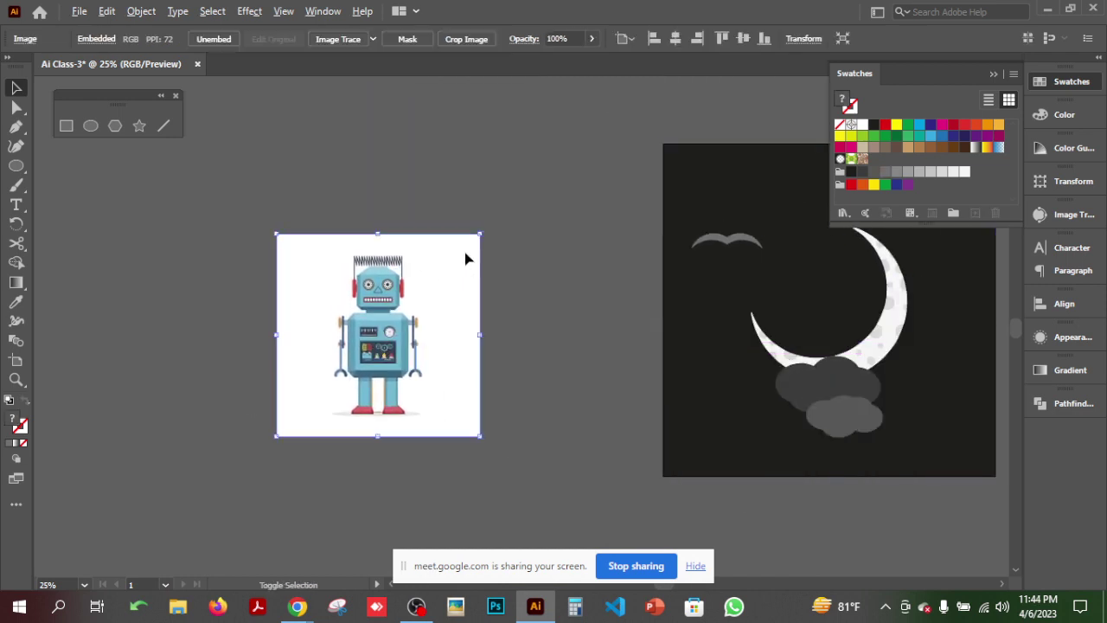
left_click_drag(481, 232, 635, 141)
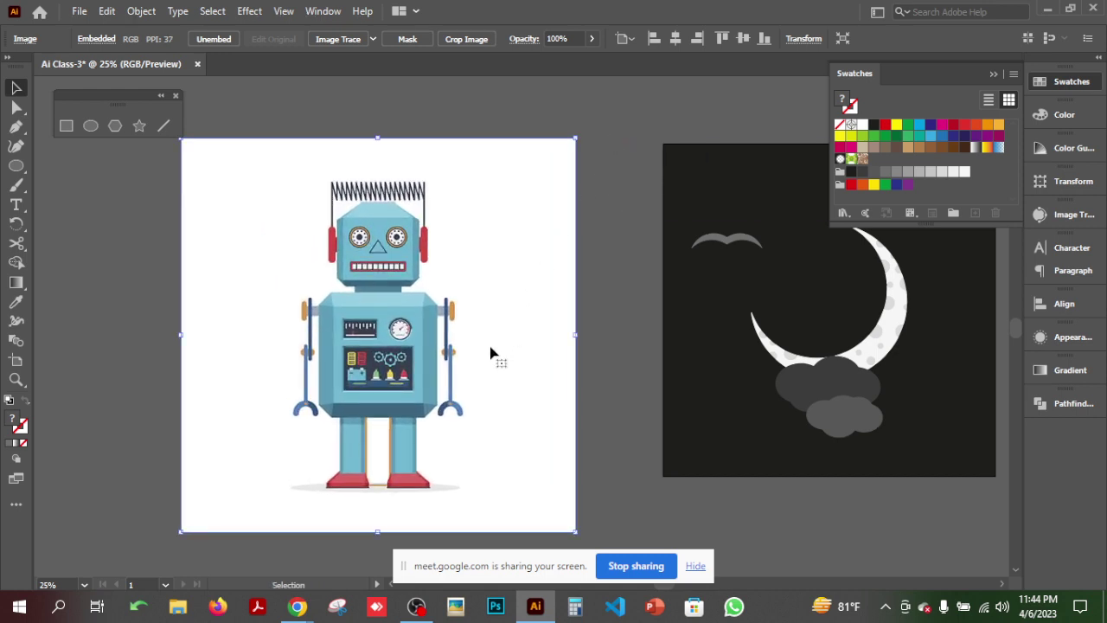
left_click_drag(494, 356, 561, 340)
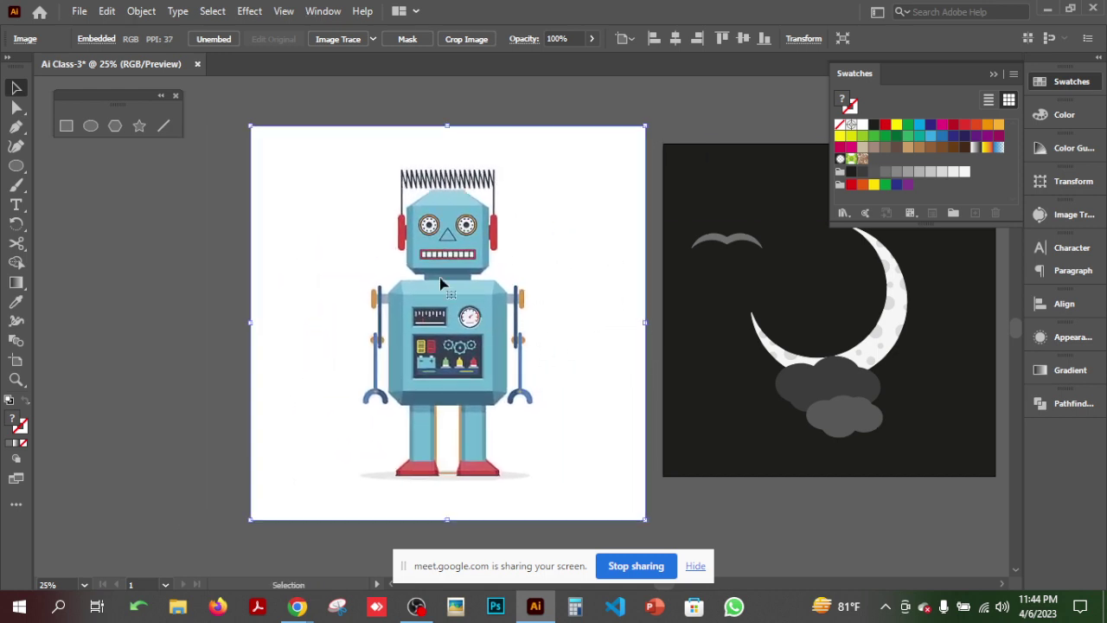
key("ctrl+shift+a")
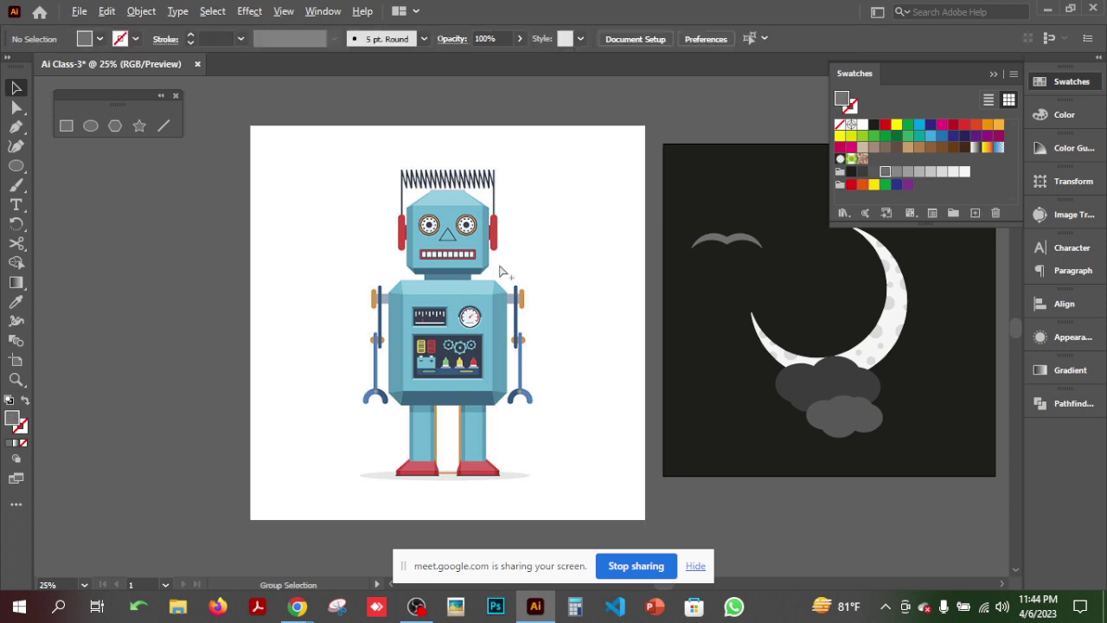
left_click(500, 272)
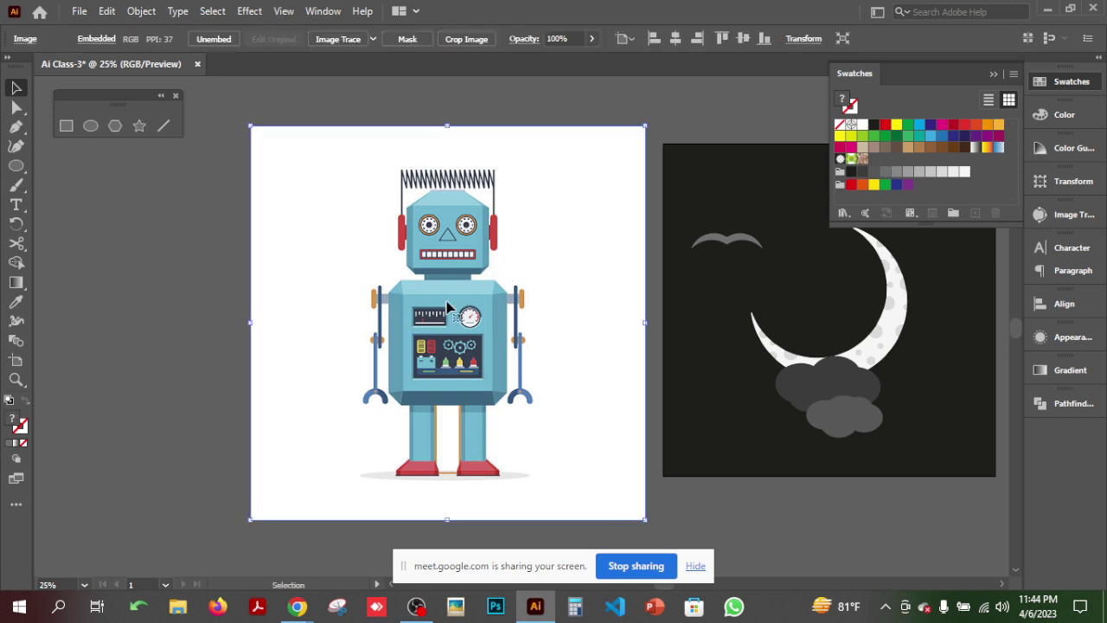
key("ctrl+shift+a")
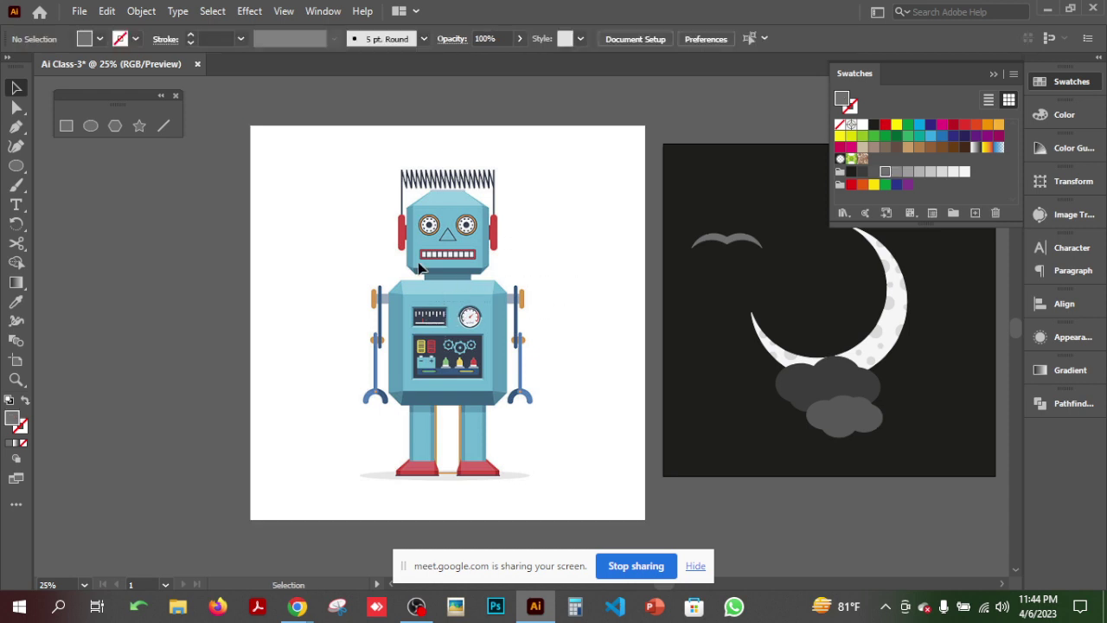
- Draw a gray rectangle over the sloped top of the robot's head and set its opacity to 68%
key("ctrl+1")
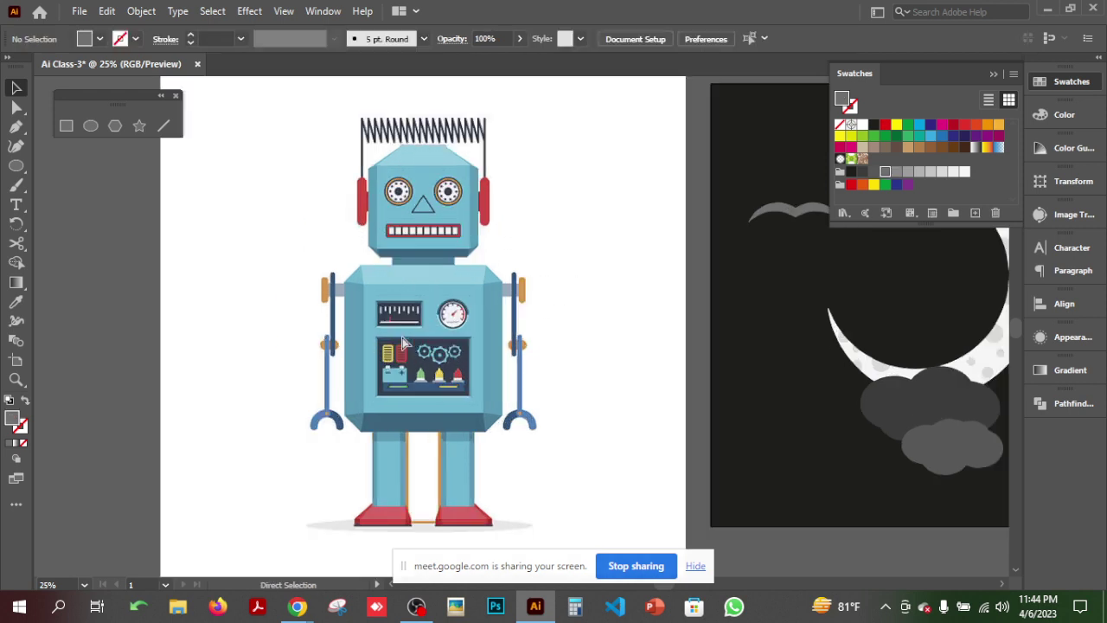
key("space")
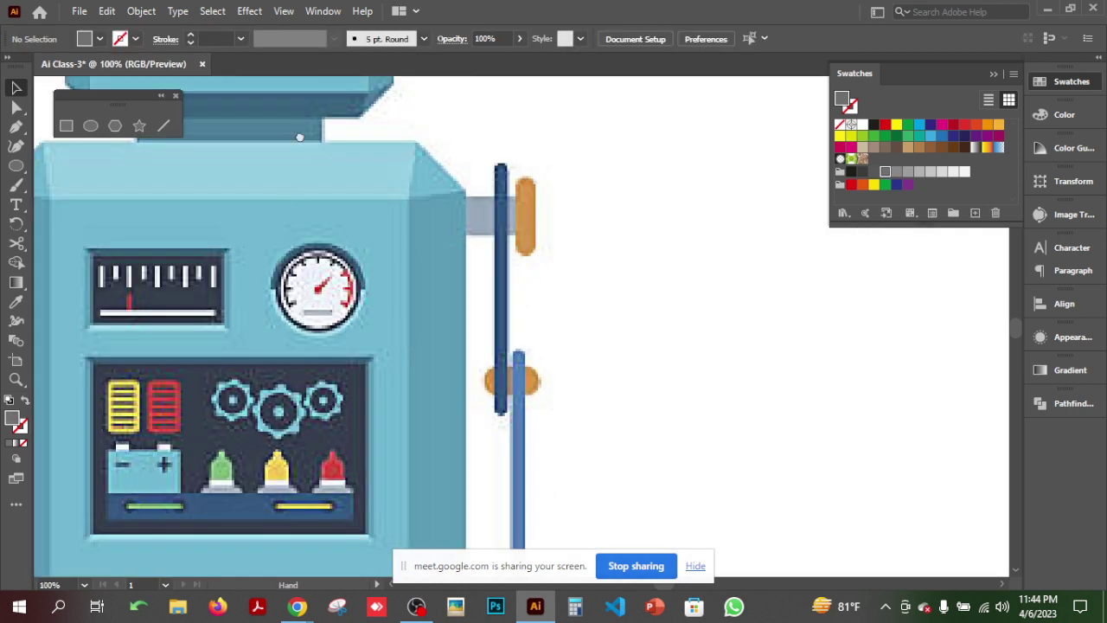
left_click_drag(300, 137, 484, 423)
left_click_drag(473, 289, 489, 376)
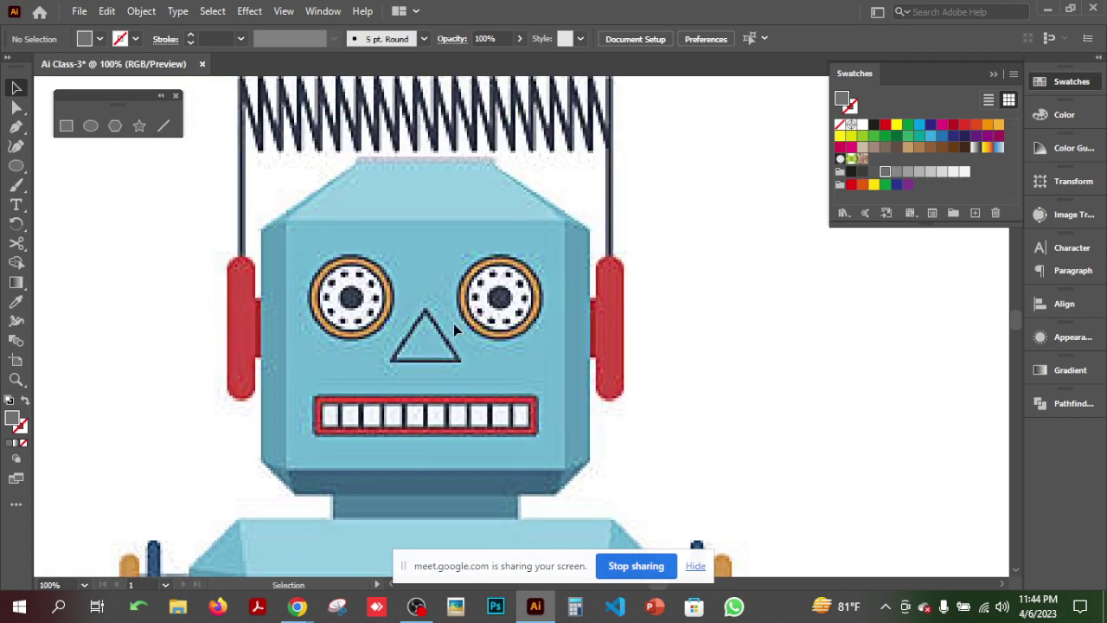
left_click(66, 125)
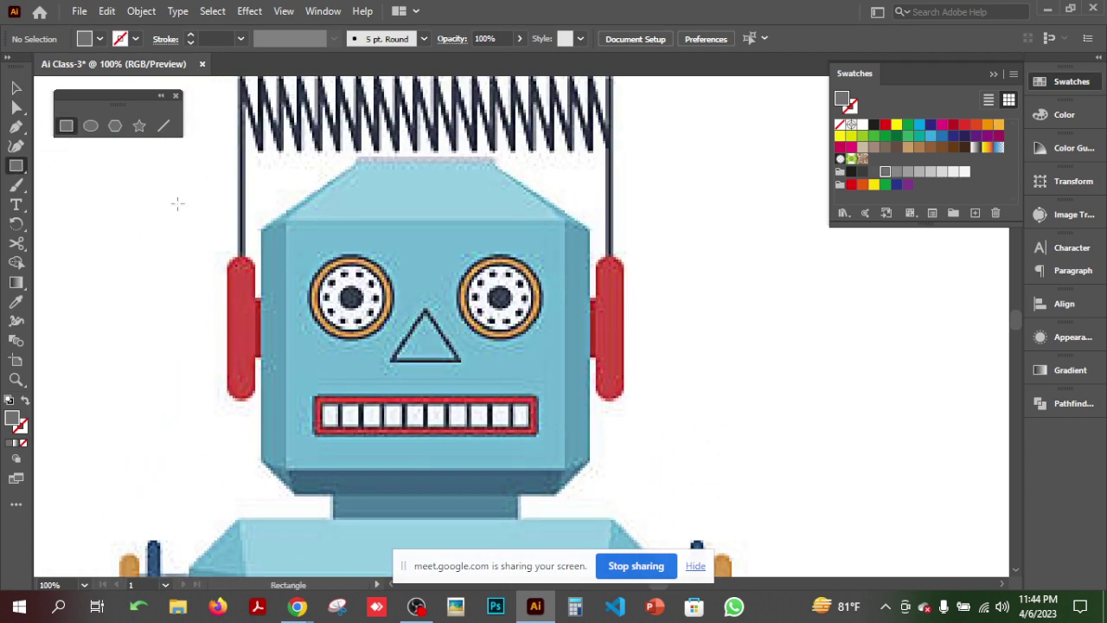
left_click_drag(285, 222, 568, 152)
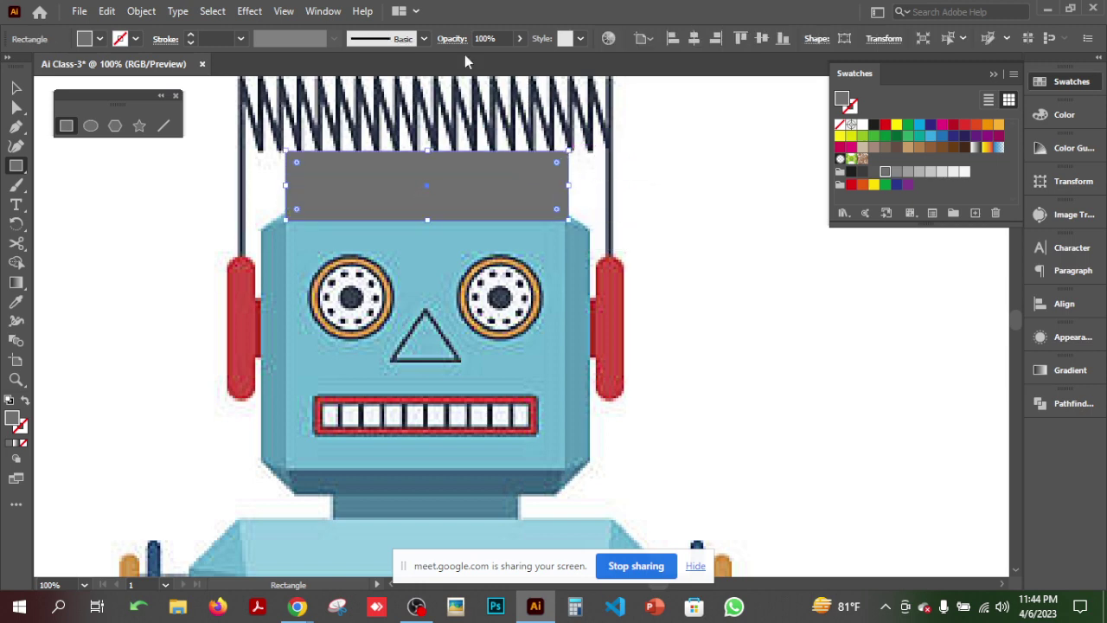
left_click(520, 39)
left_click_drag(501, 61, 498, 60)
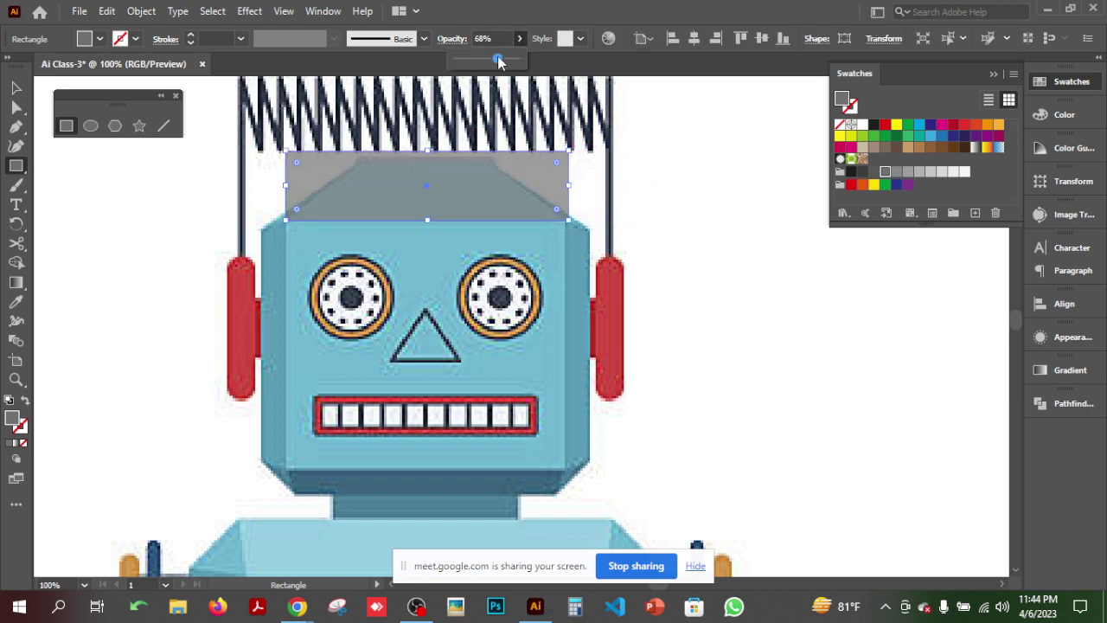
left_click(7, 130)
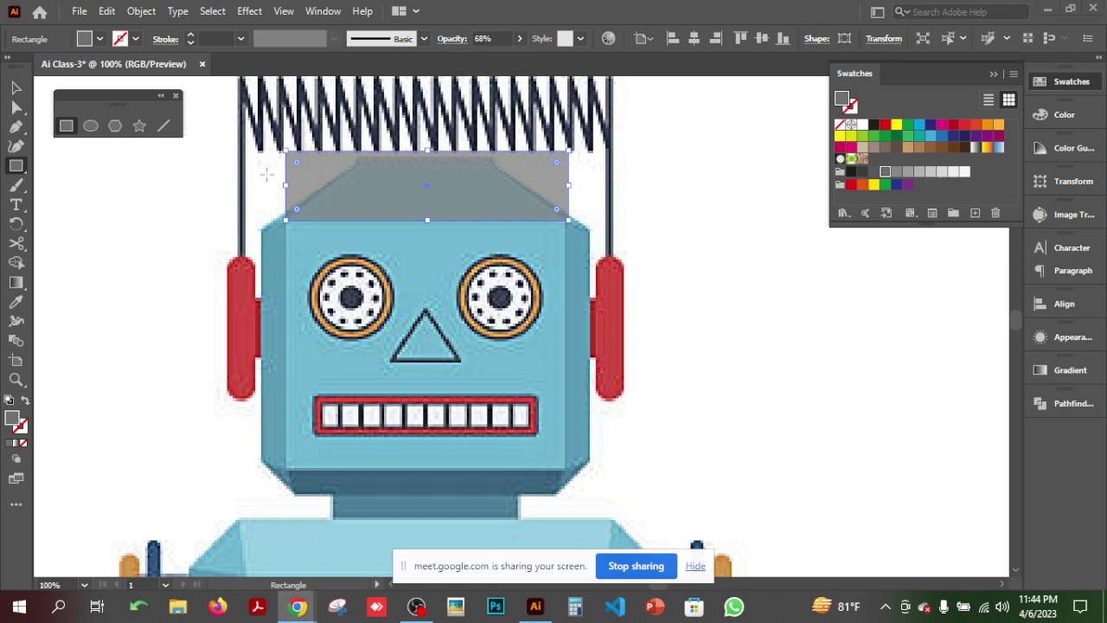
- Reshape the semi-transparent rectangle into a trapezoid by moving its corner points onto the sloped top of the robot's head
left_click(16, 107)
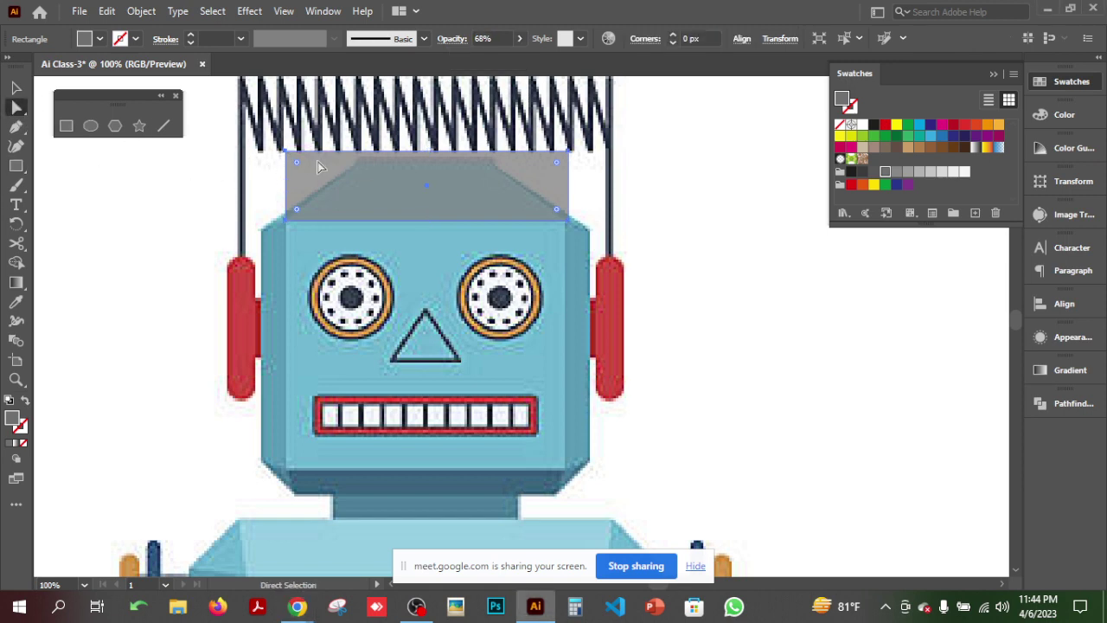
left_click(292, 154)
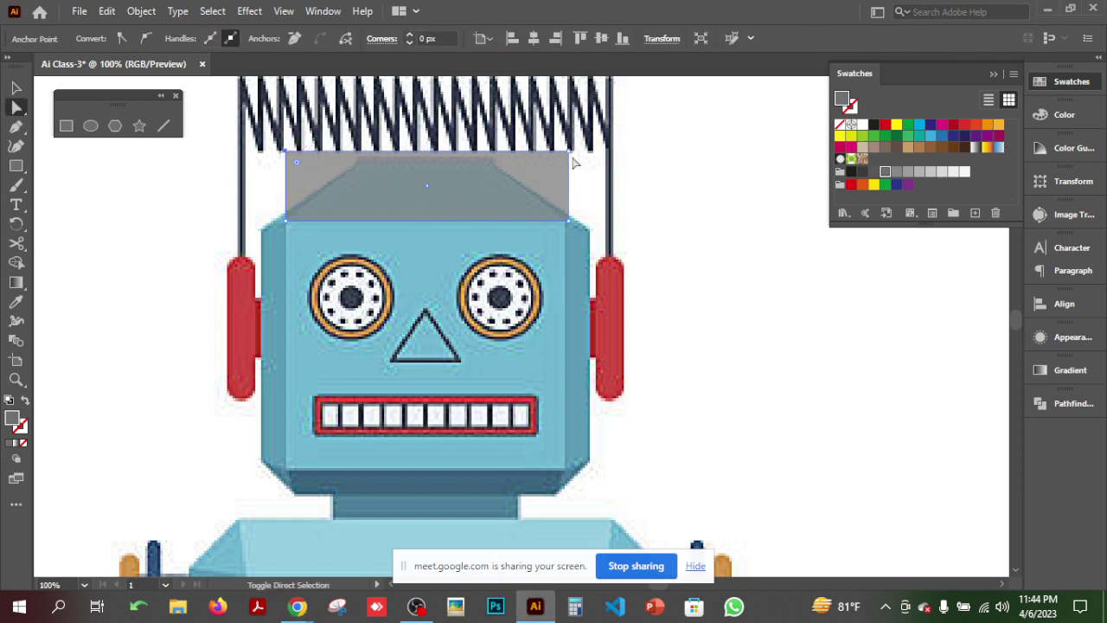
left_click(571, 155, "shift")
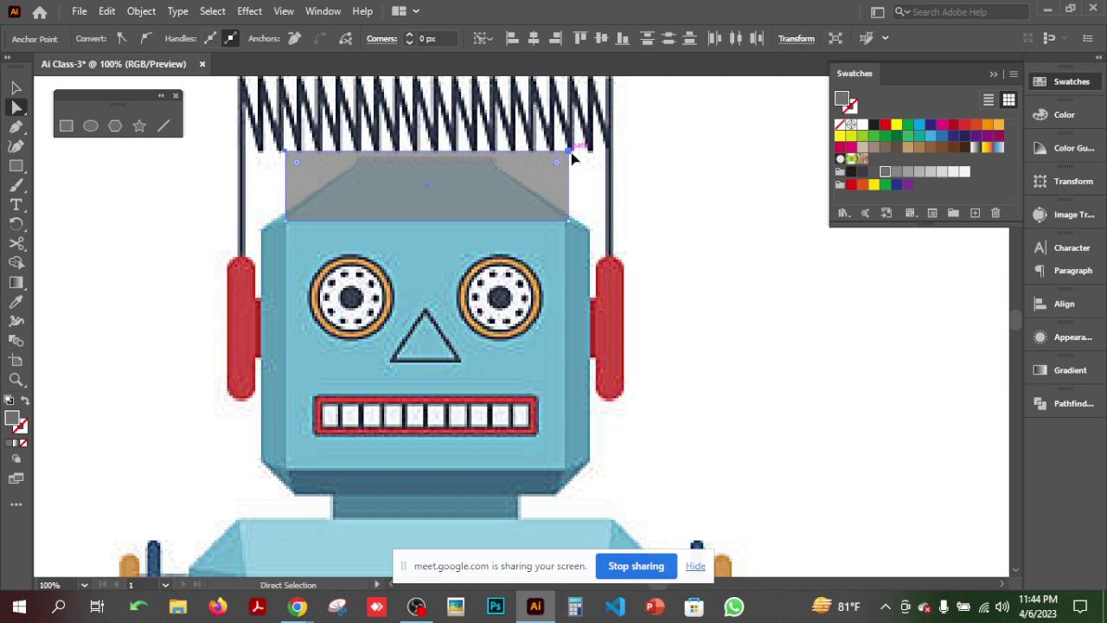
left_click_drag(570, 156, 492, 162)
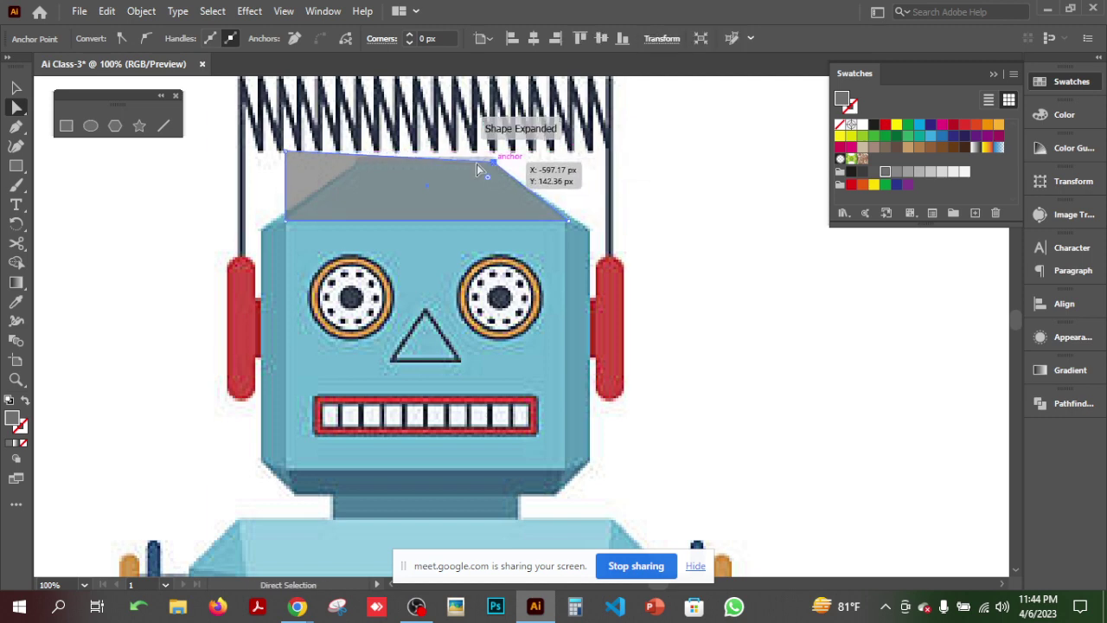
left_click_drag(290, 157, 359, 166)
left_click_drag(285, 221, 288, 227)
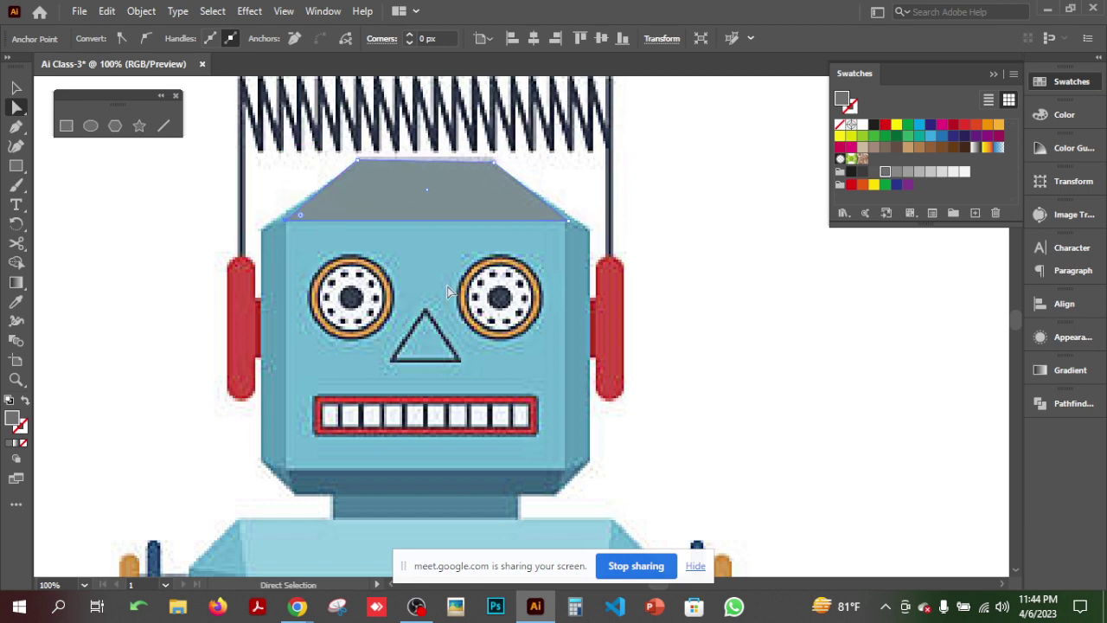
left_click_drag(497, 163, 484, 157)
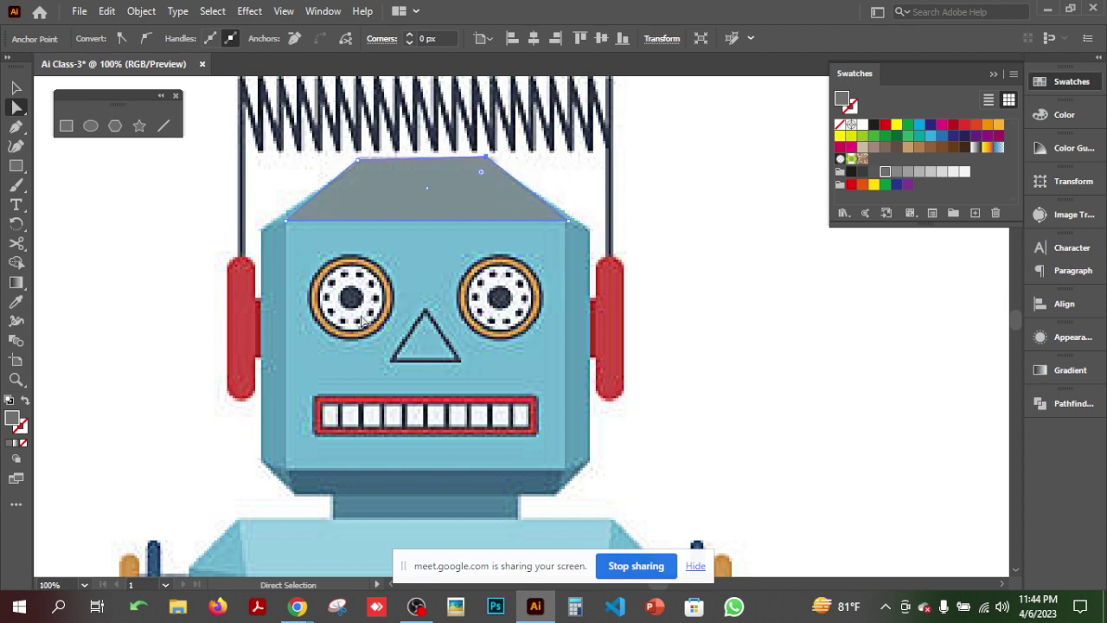
- Draw a gray rectangle over the robot's front face panel and extend its upper edge to meet the trapezoid
left_click(64, 126)
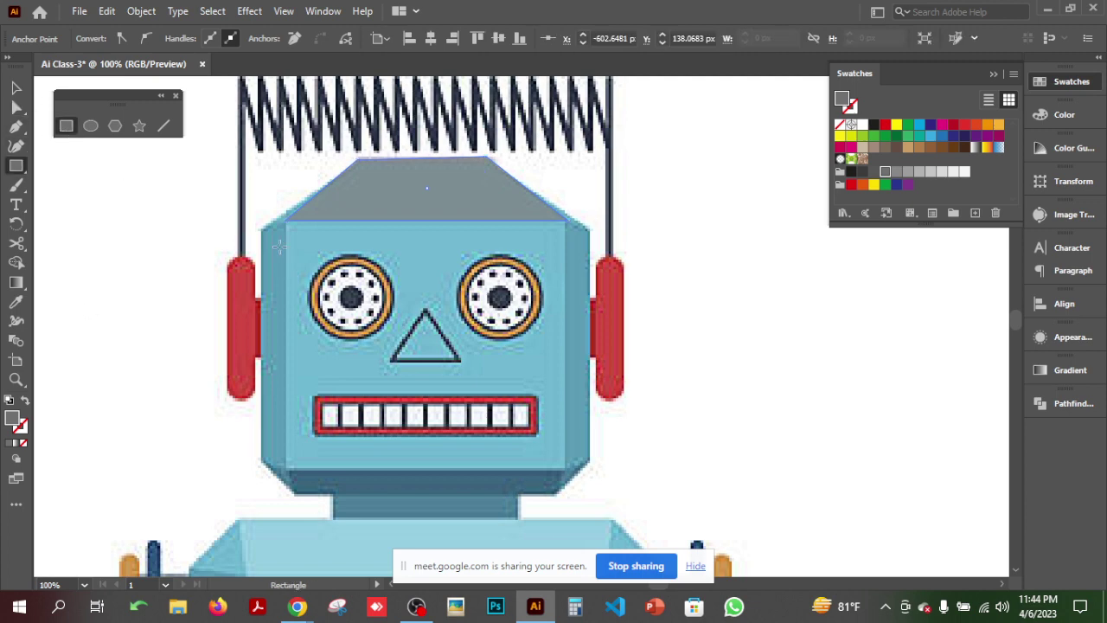
left_click_drag(285, 225, 565, 468)
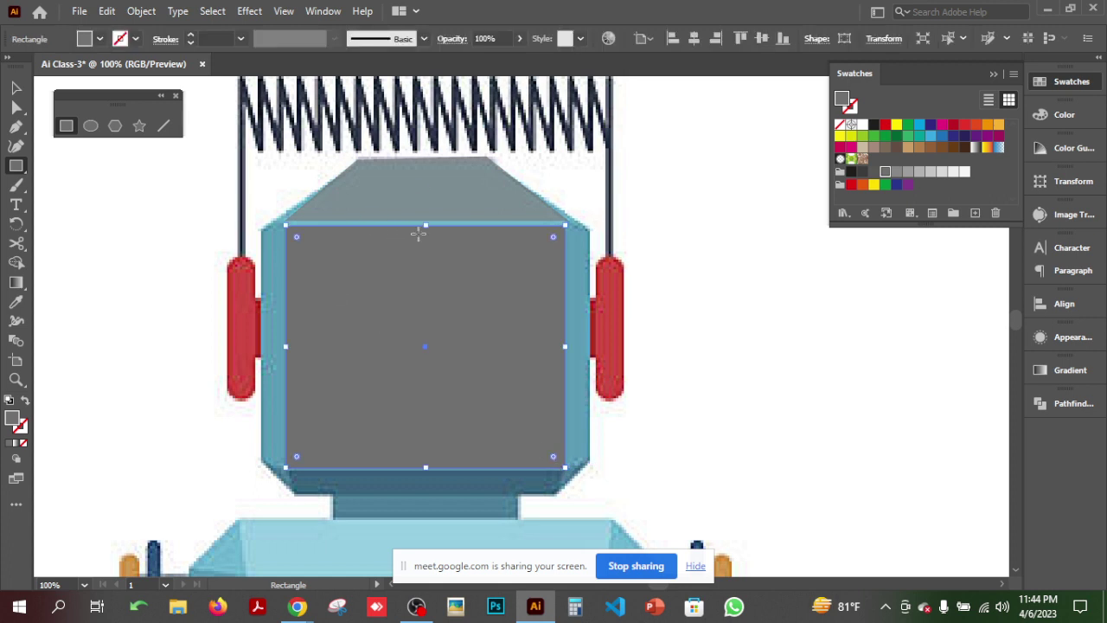
left_click_drag(425, 226, 426, 221)
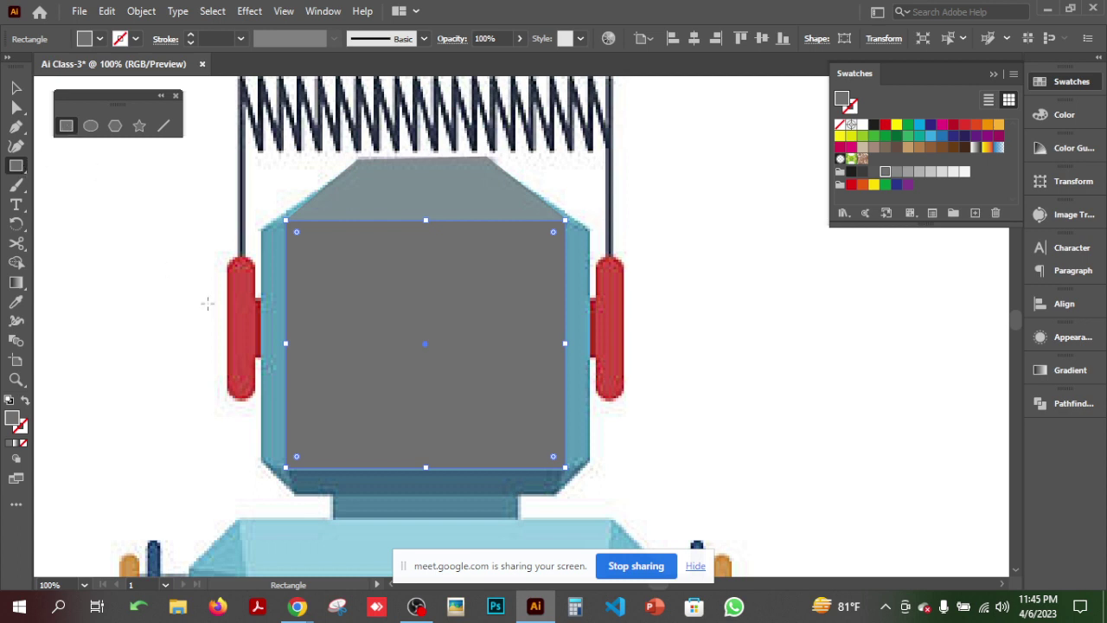
- Draw a gray rectangle over the robot's left ear, round its corners fully to about 10.4 px, and align it with the ear
left_click_drag(228, 260, 256, 407)
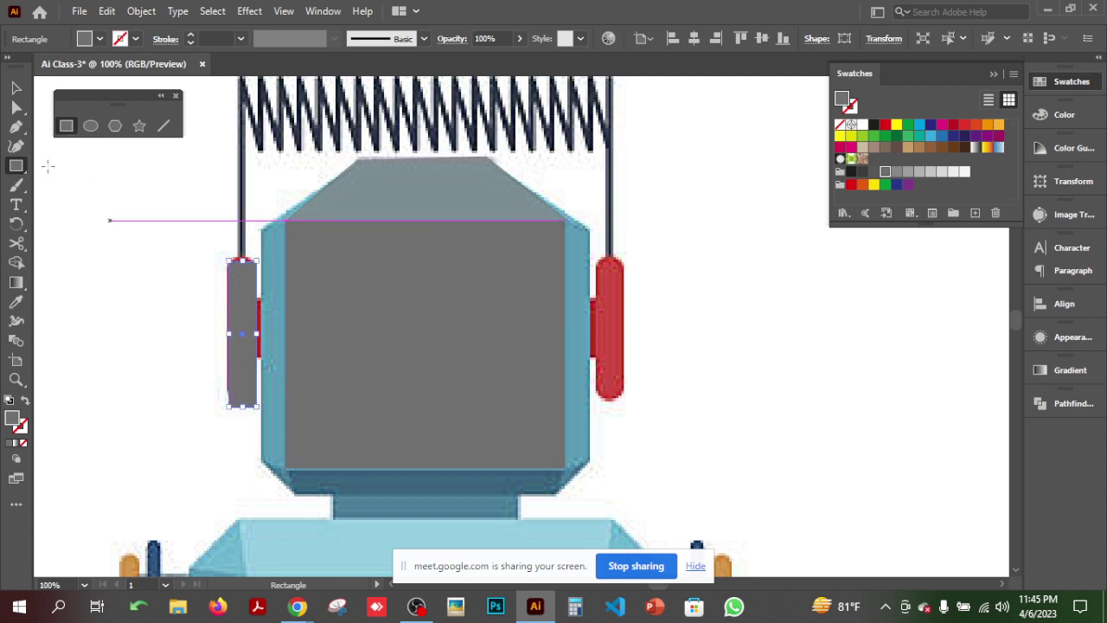
left_click(15, 106)
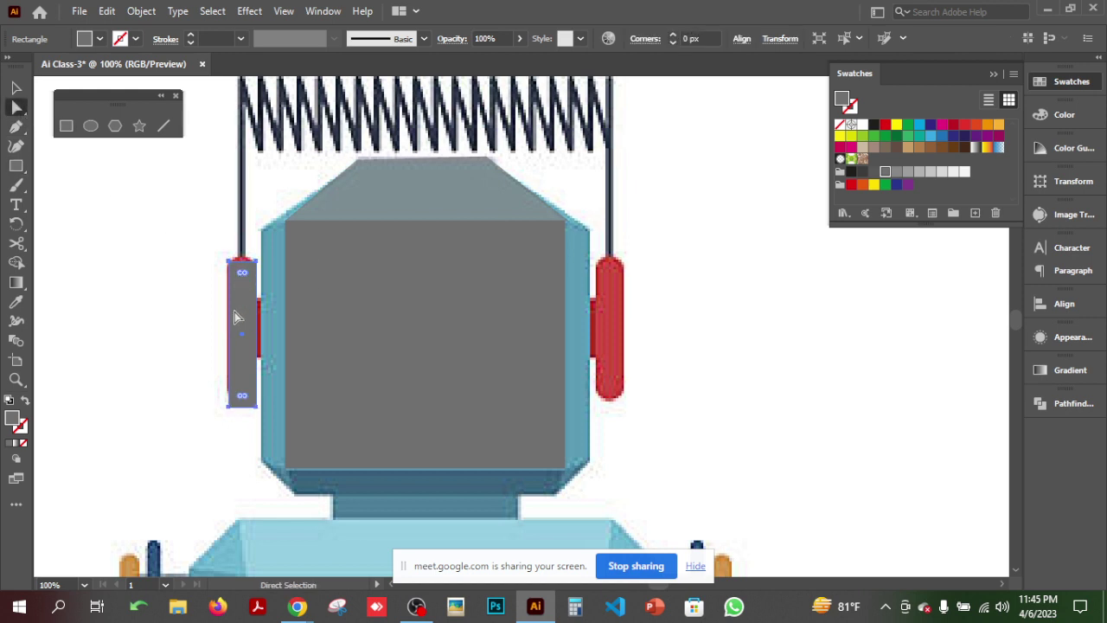
key("ctrl+plus")
key("ctrl+plus")
key("ctrl+plus")
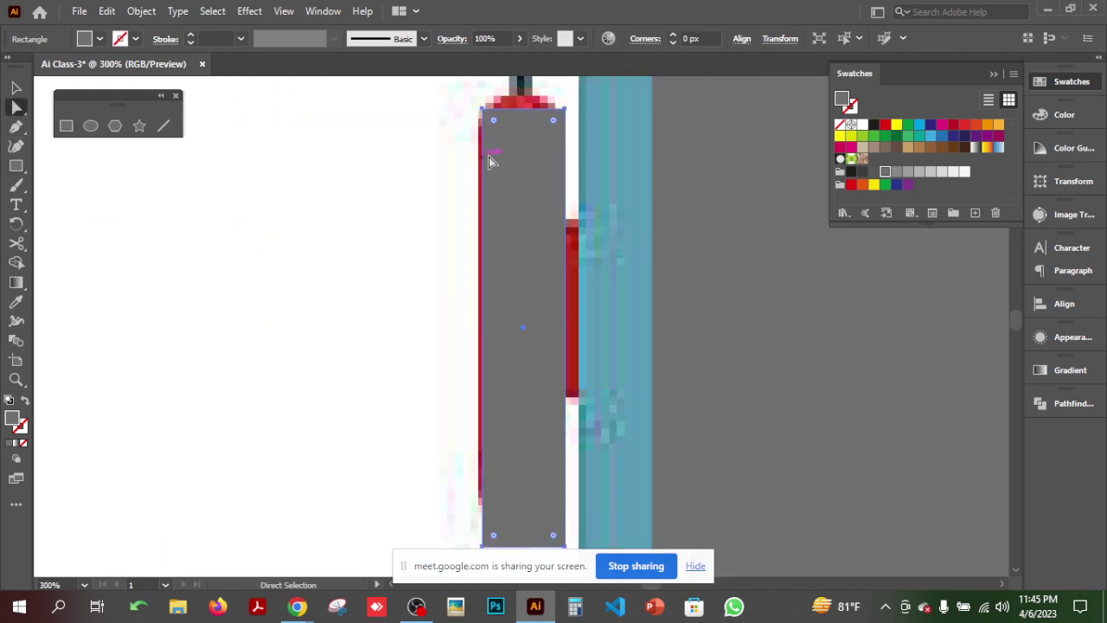
left_click_drag(494, 121, 537, 262)
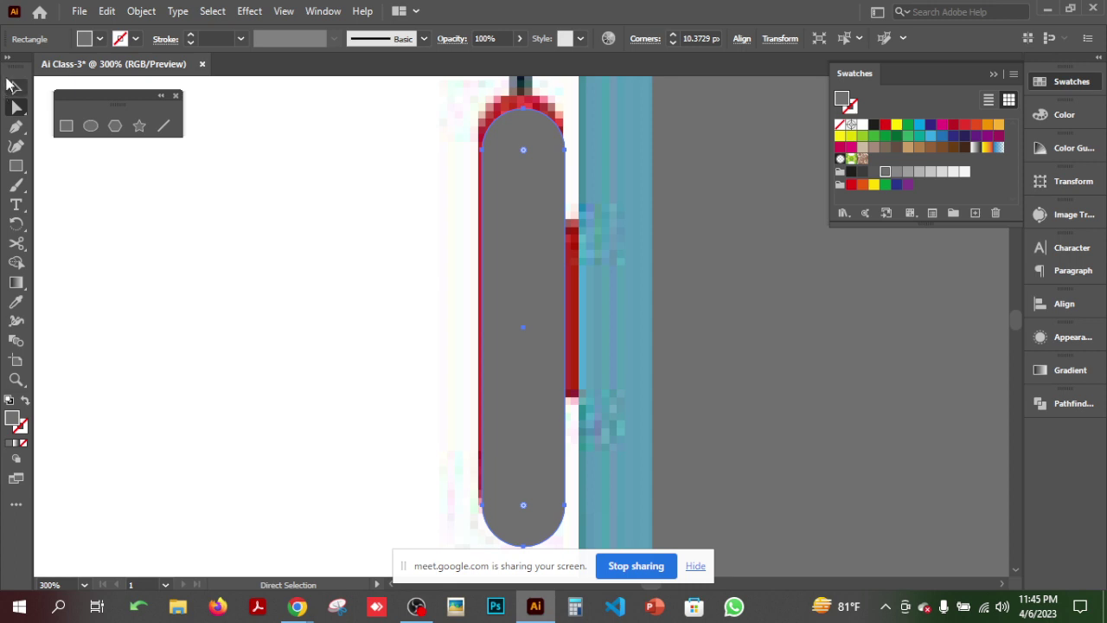
left_click(16, 87)
left_click_drag(550, 346, 545, 327)
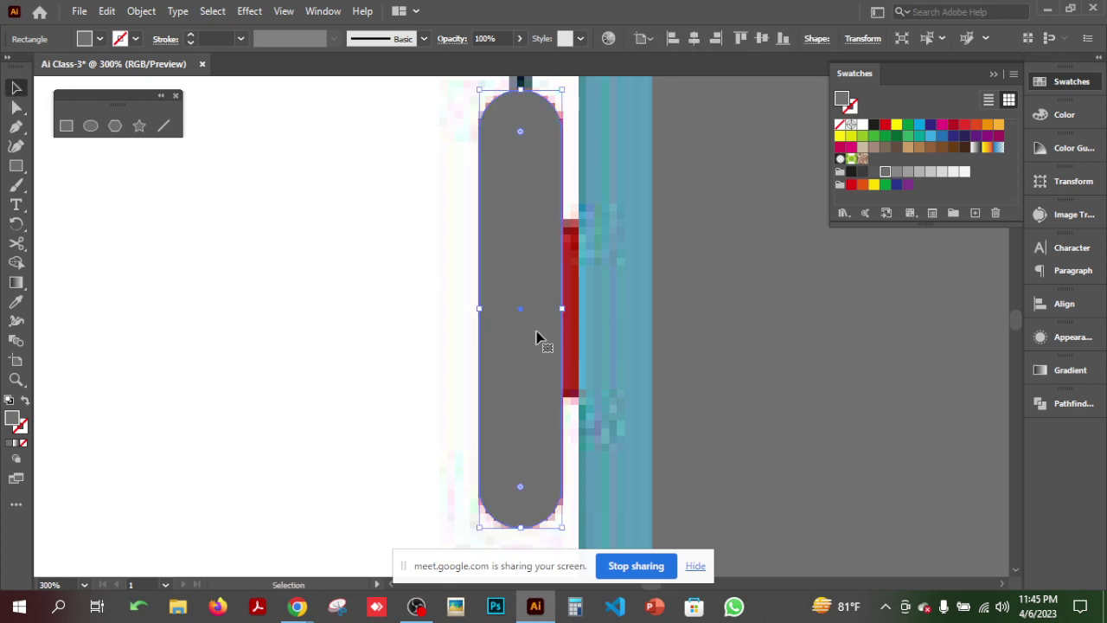
- Draw a gray rectangle over the connector between the left ear and the head, and unite it with the rounded ear shape
left_click(18, 170)
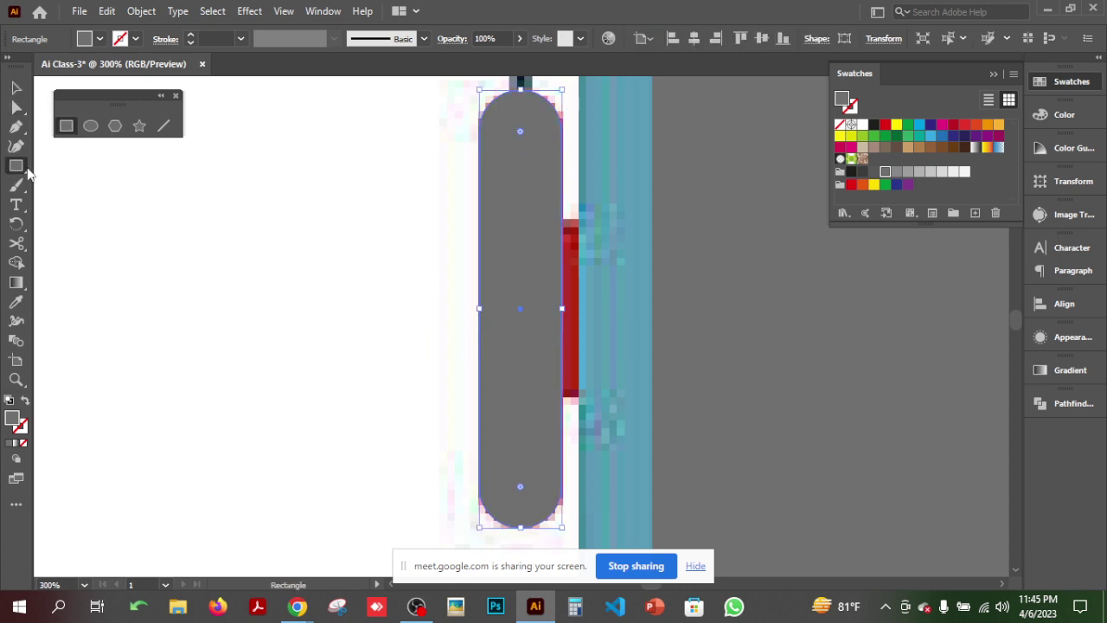
left_click_drag(537, 223, 623, 395)
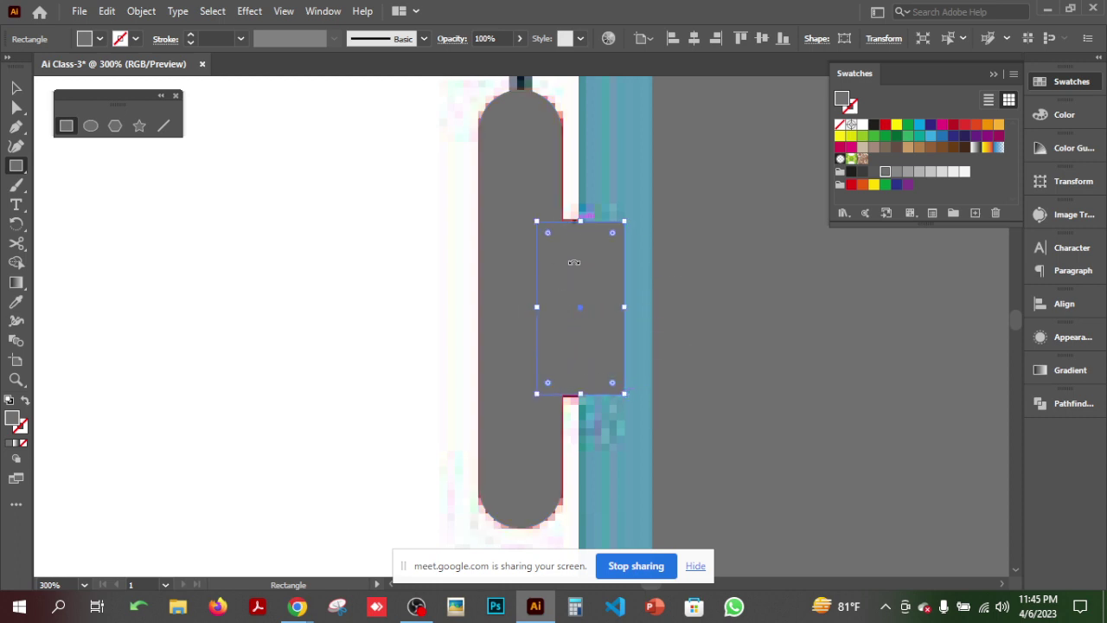
left_click(15, 88)
left_click(502, 194, "shift")
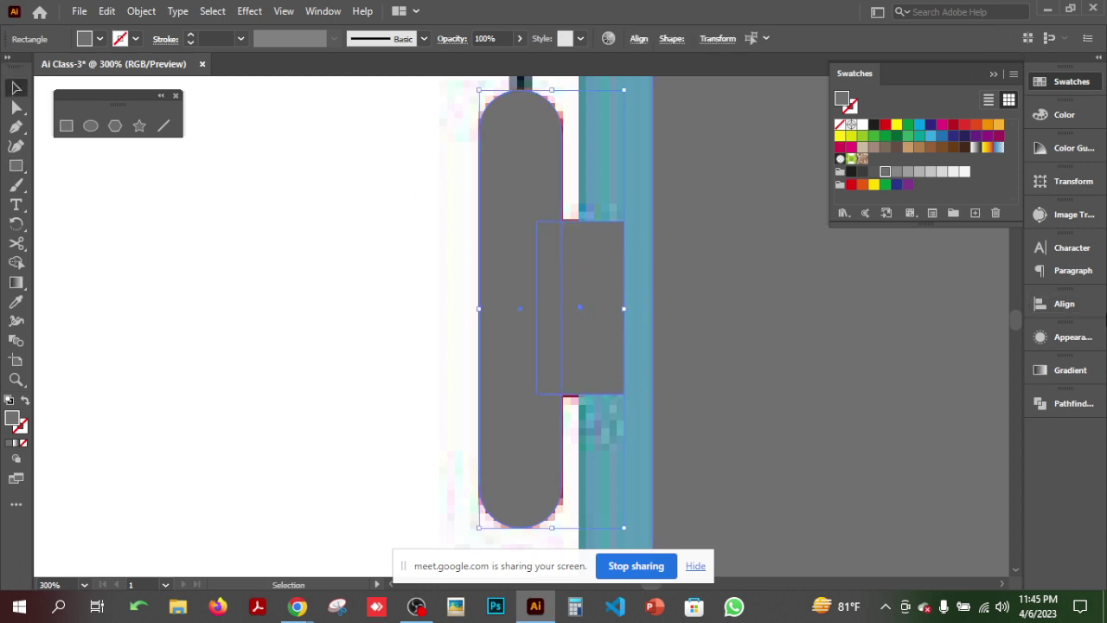
left_click(1064, 404)
left_click(852, 441)
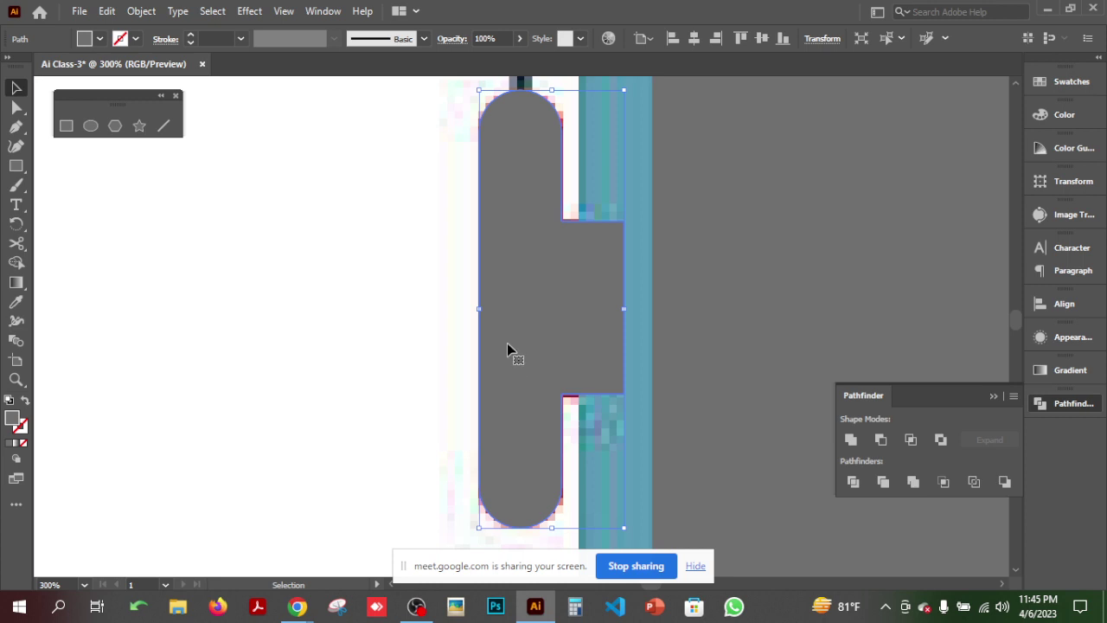
- Move the united ear shape beside the robot, fill it with red sampled from the reference ear, and place it back over the ear
scroll(507, 339, "down", 3)
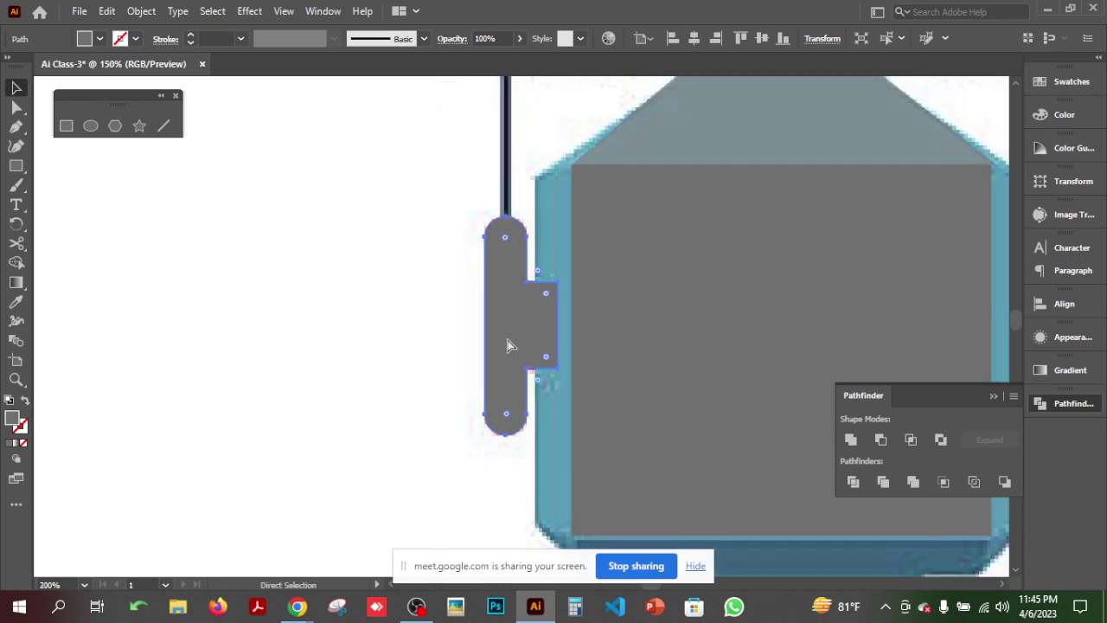
left_click_drag(513, 329, 446, 322)
left_click(16, 302)
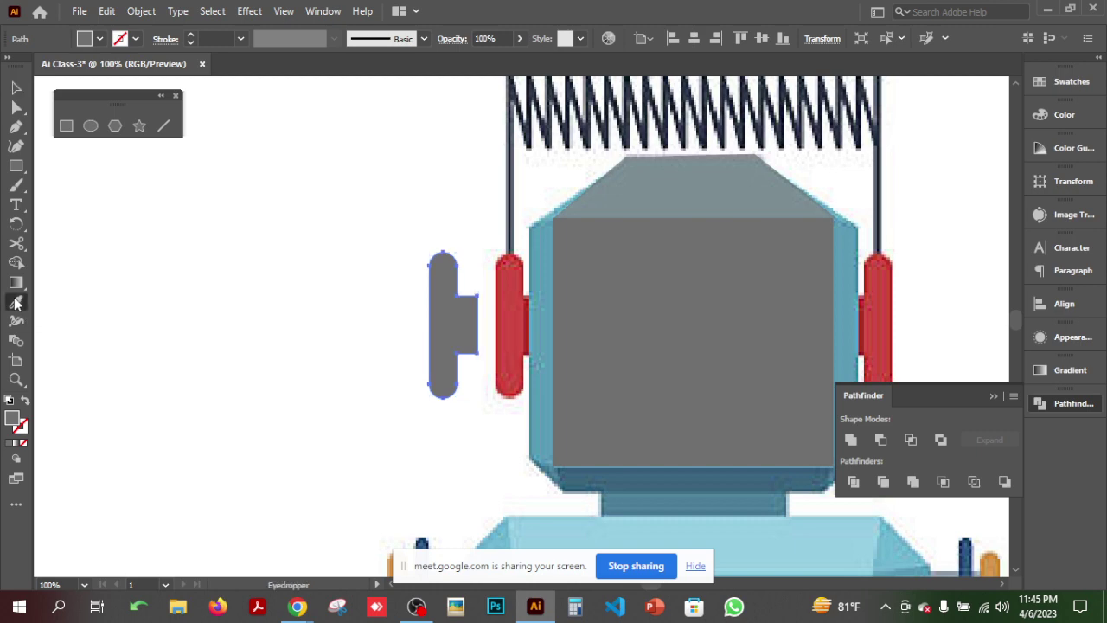
left_click(510, 317)
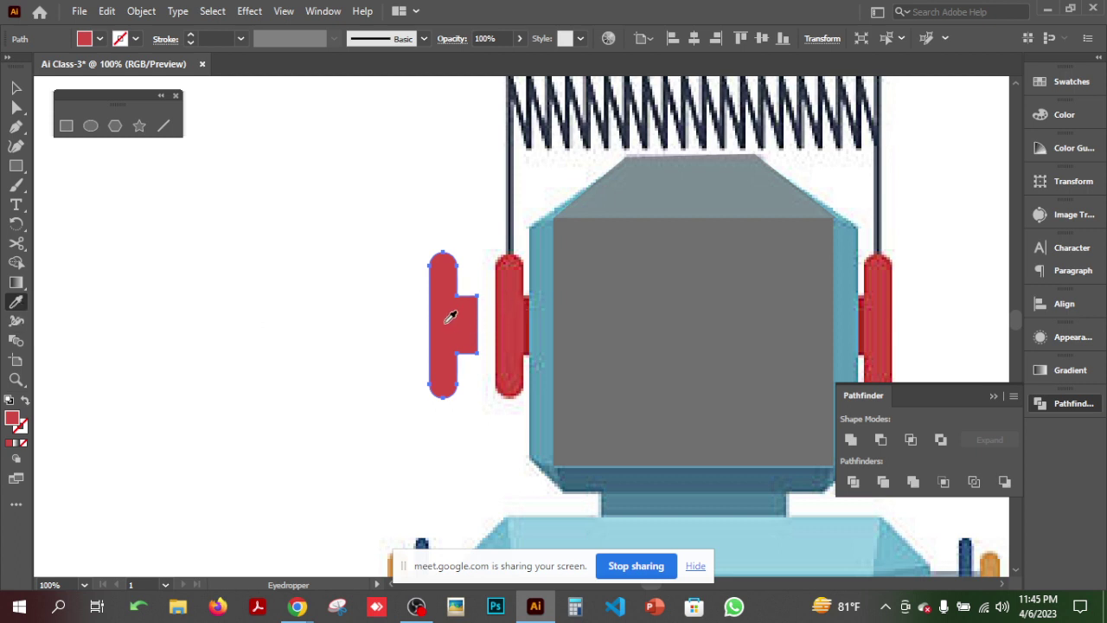
left_click(17, 87)
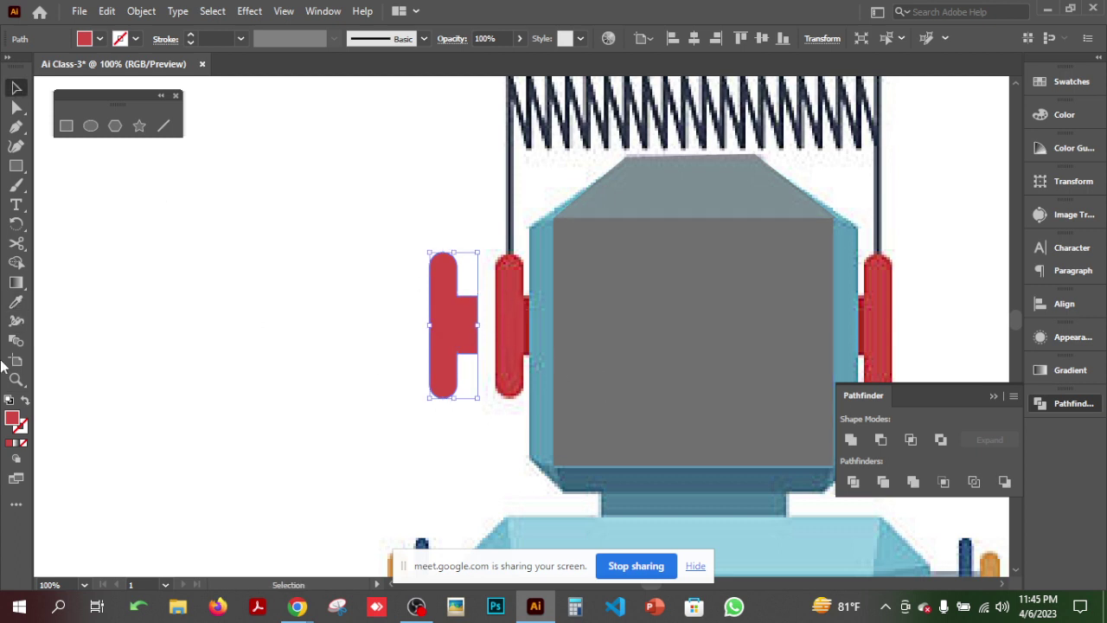
left_click(17, 301)
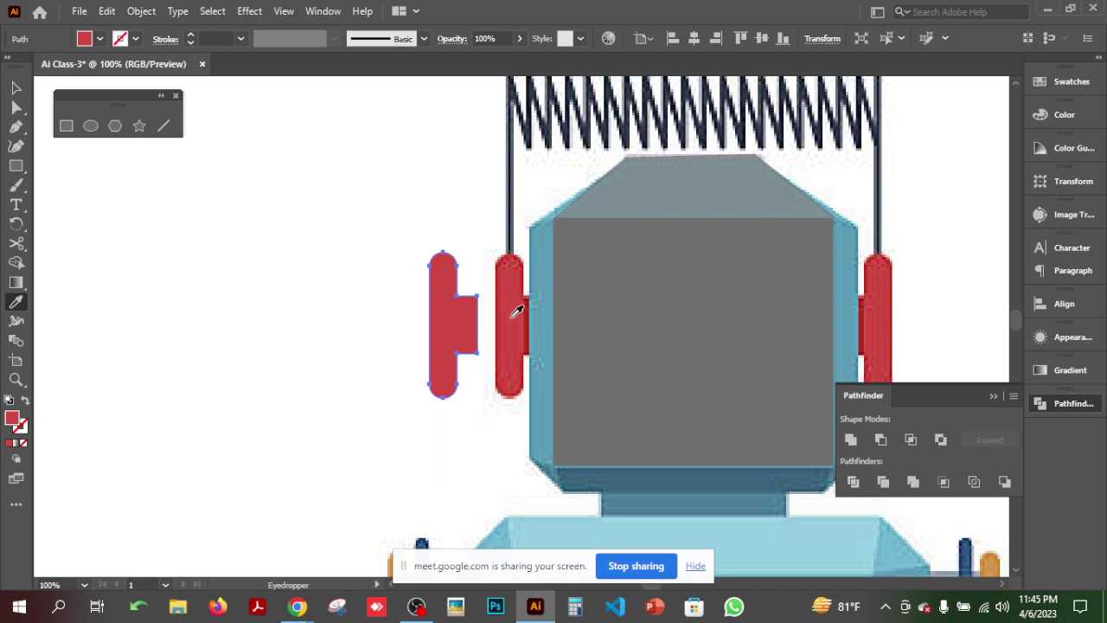
left_click(18, 87)
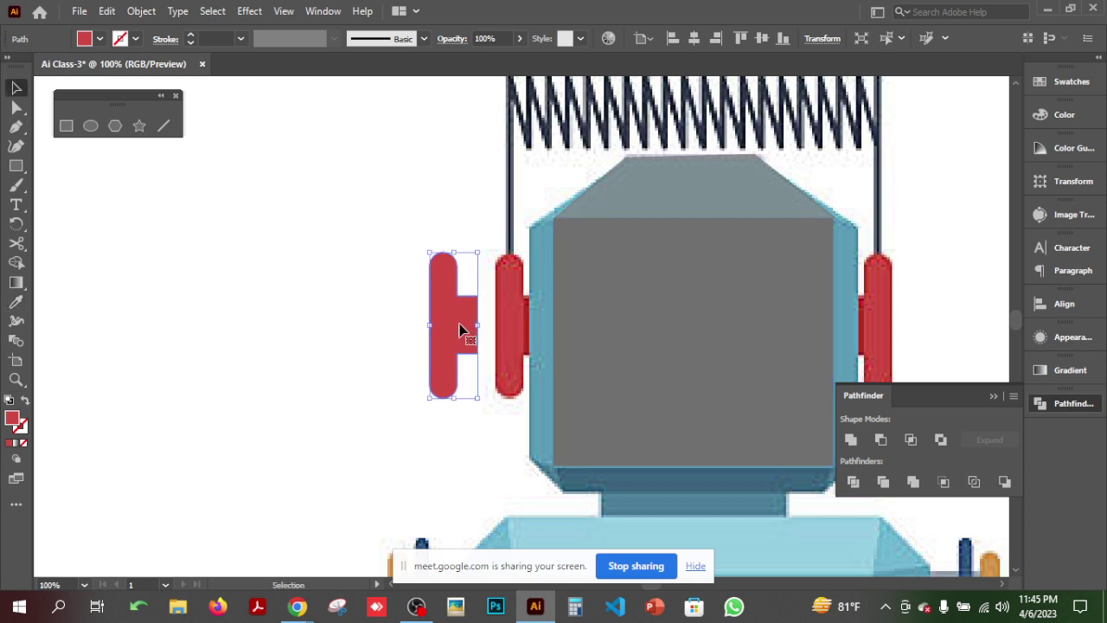
left_click_drag(459, 329, 525, 330)
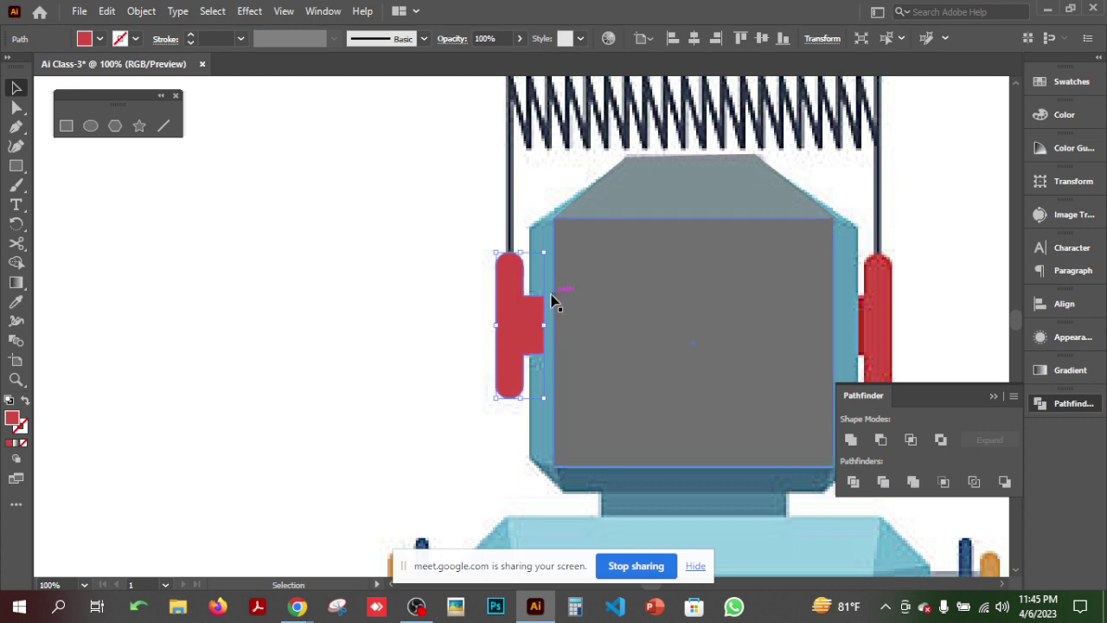
- Examine the robot reference from the head spring and ears through the body panels and arms to the legs and feet
scroll(554, 296, "down", 5)
scroll(553, 296, "up", 4)
scroll(553, 296, "up", 4)
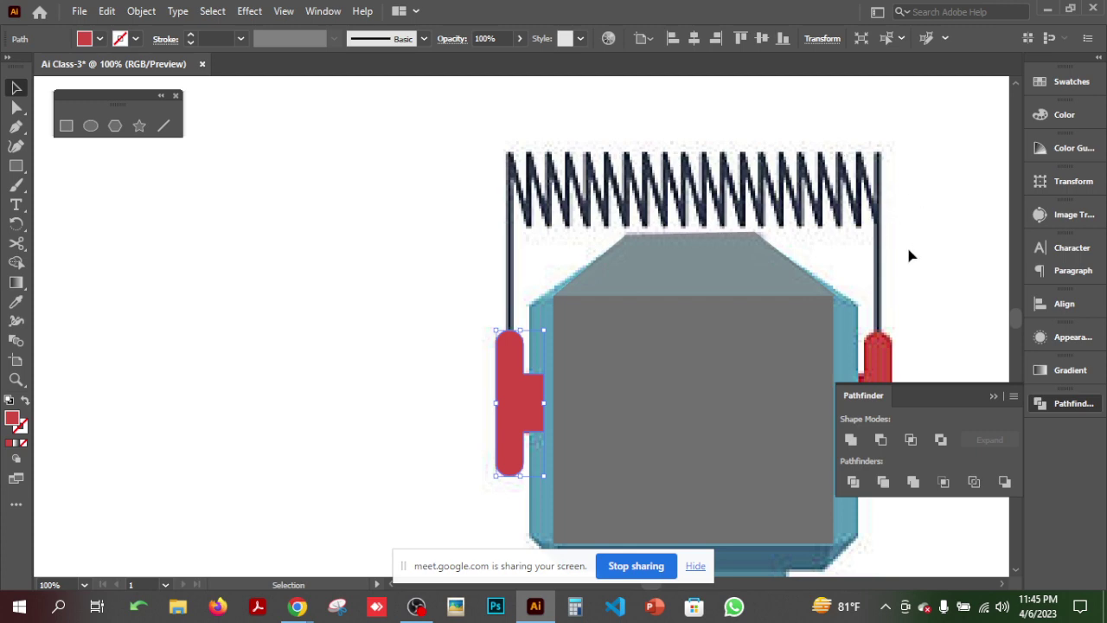
left_click_drag(756, 336, 551, 299)
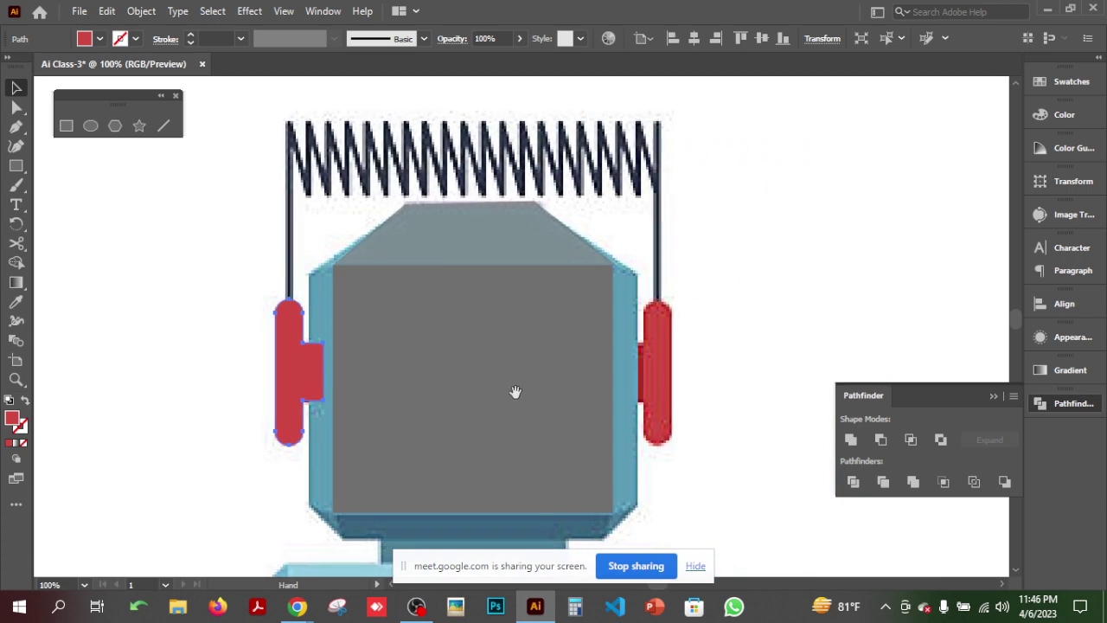
left_click_drag(557, 433, 548, 390)
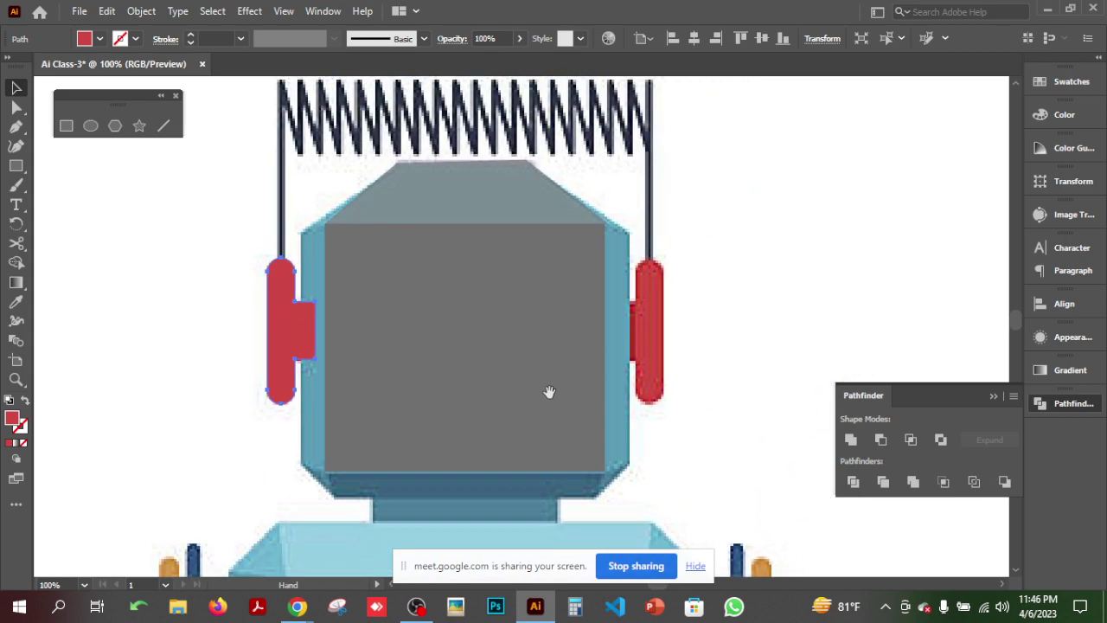
left_click_drag(667, 354, 671, 473)
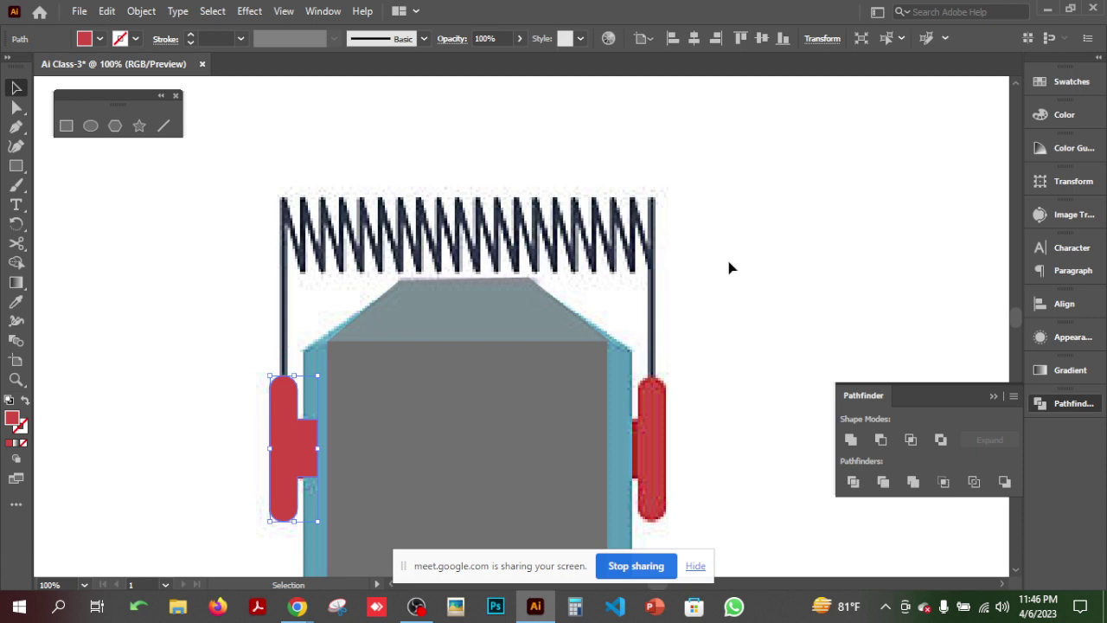
scroll(729, 266, "down", 5)
scroll(729, 268, "down", 2)
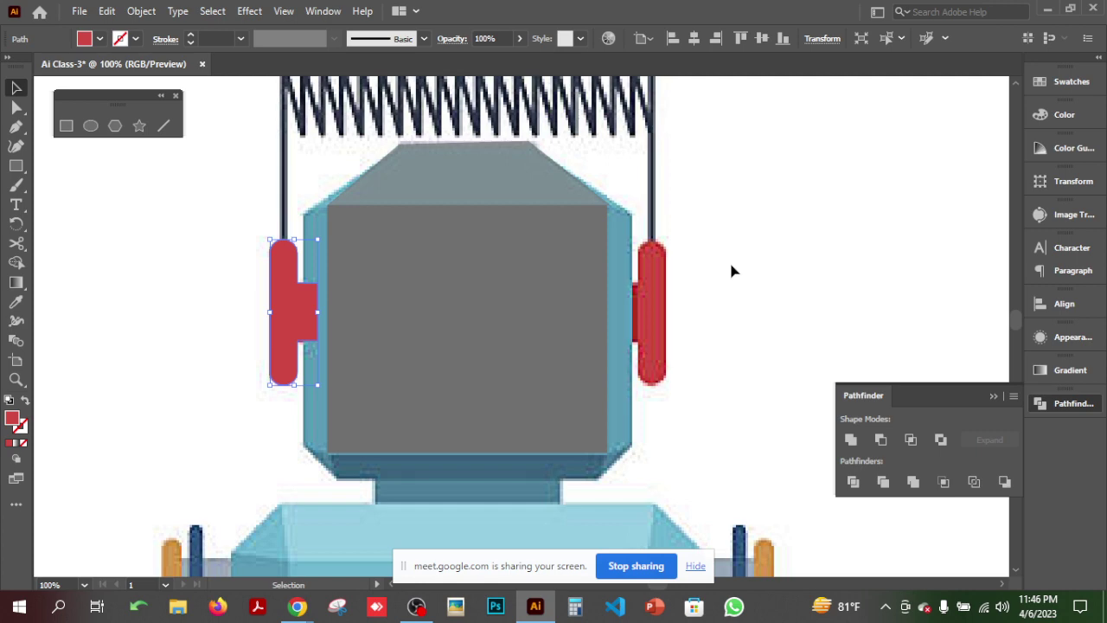
scroll(732, 271, "up", 3)
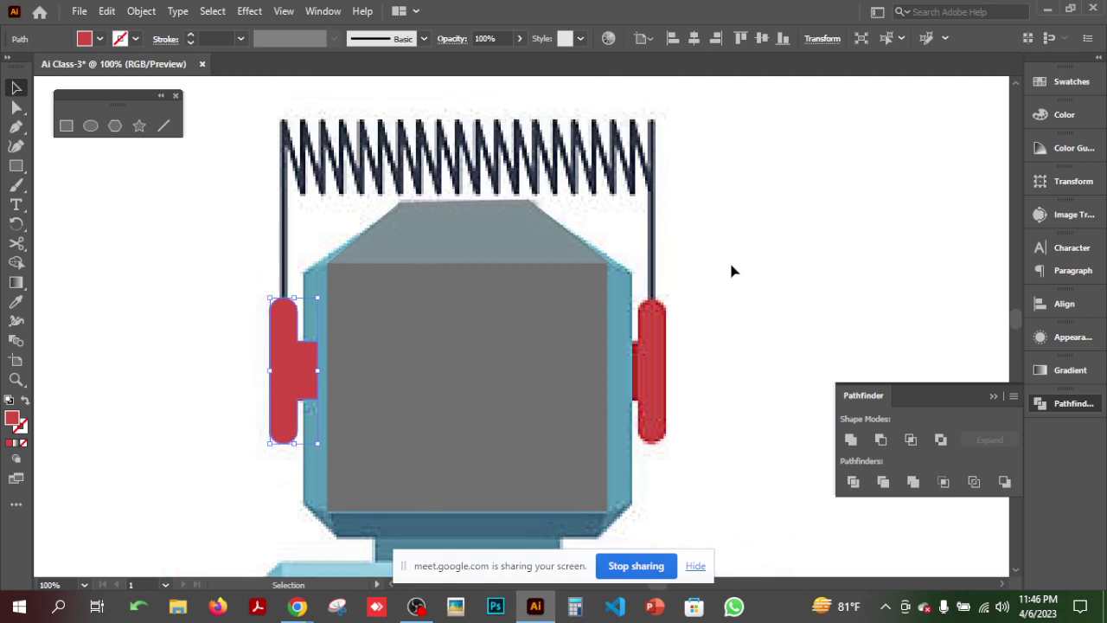
scroll(732, 272, "down", 20)
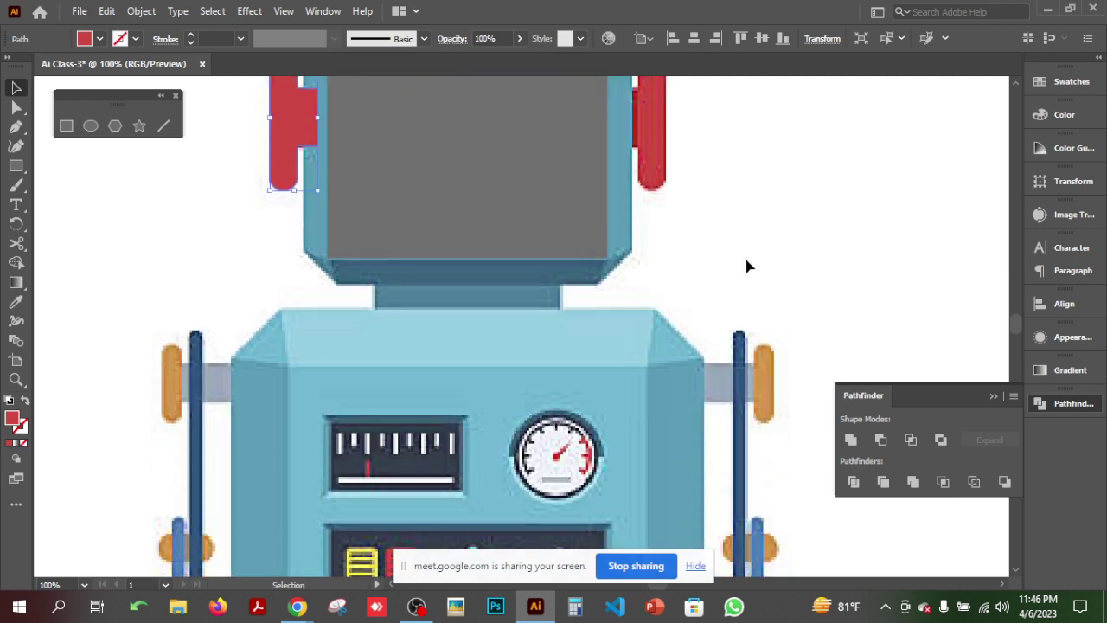
scroll(748, 268, "down", 1)
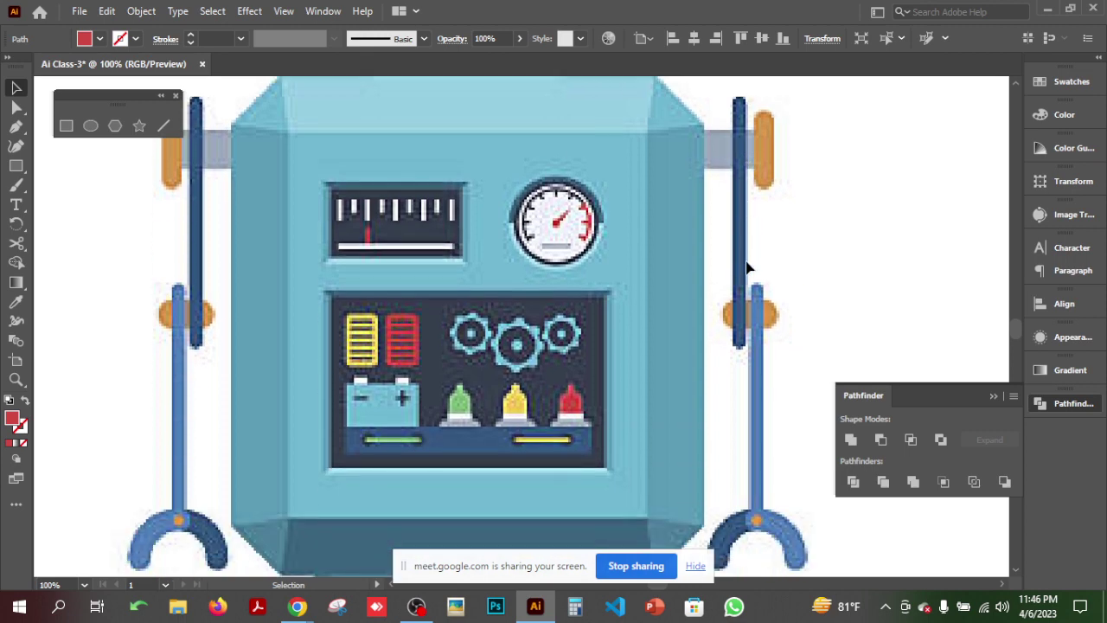
scroll(666, 273, "up", 20)
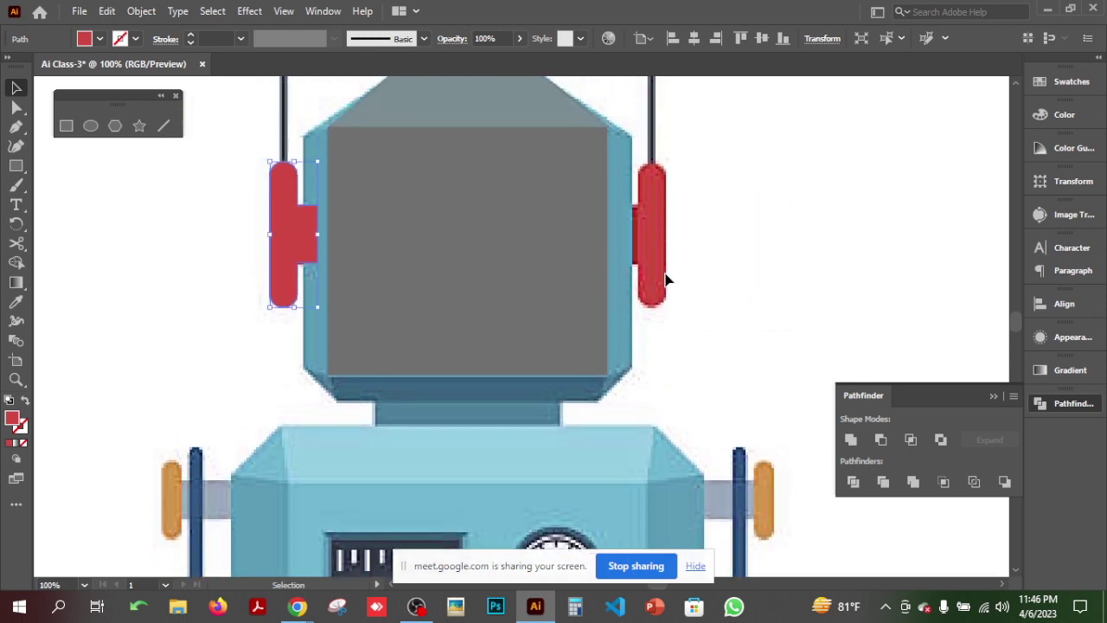
scroll(667, 280, "up", 3)
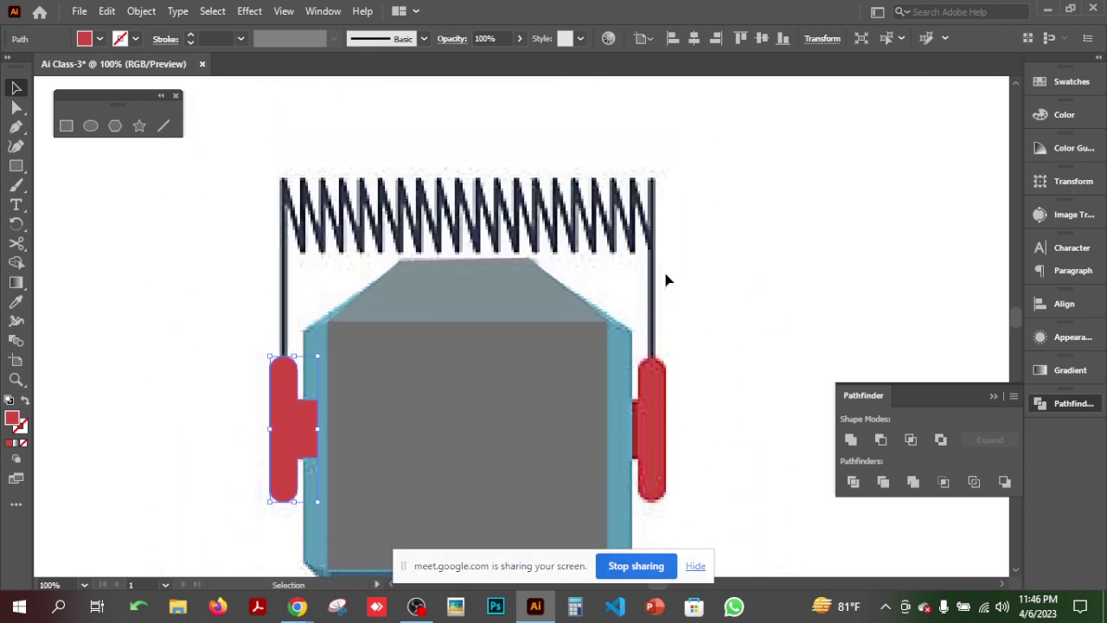
scroll(667, 280, "down", 20)
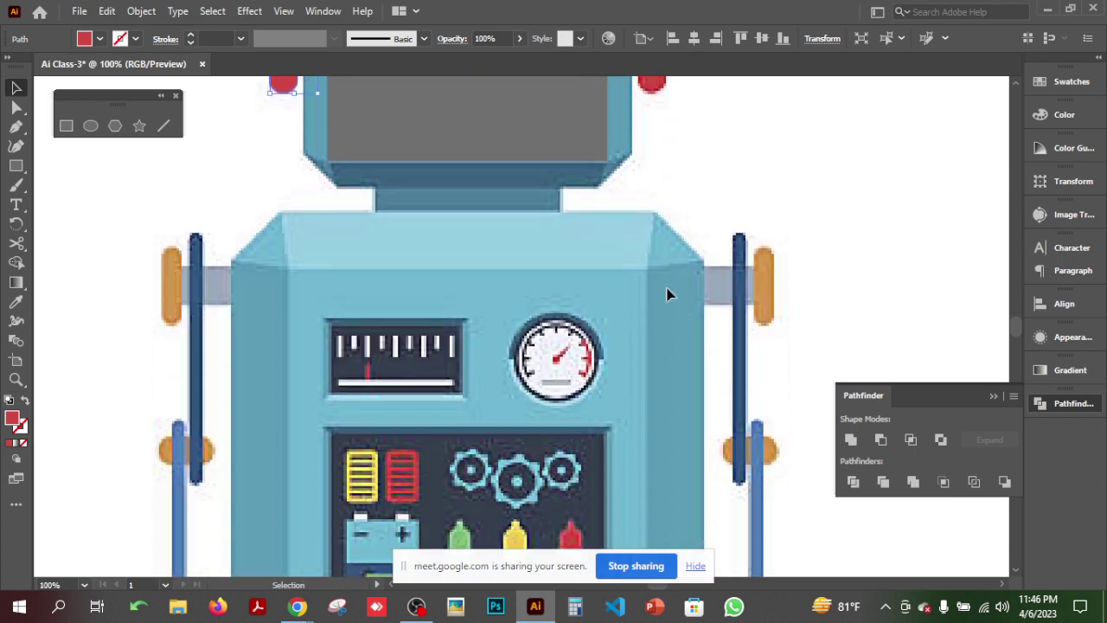
scroll(673, 286, "down", 4)
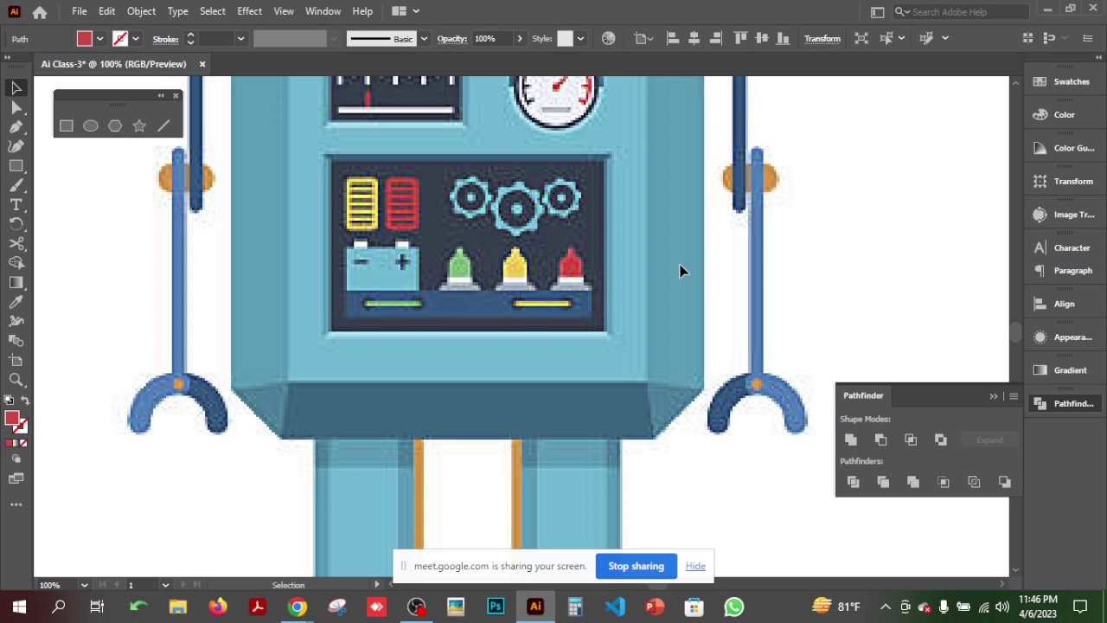
scroll(597, 290, "down", 10)
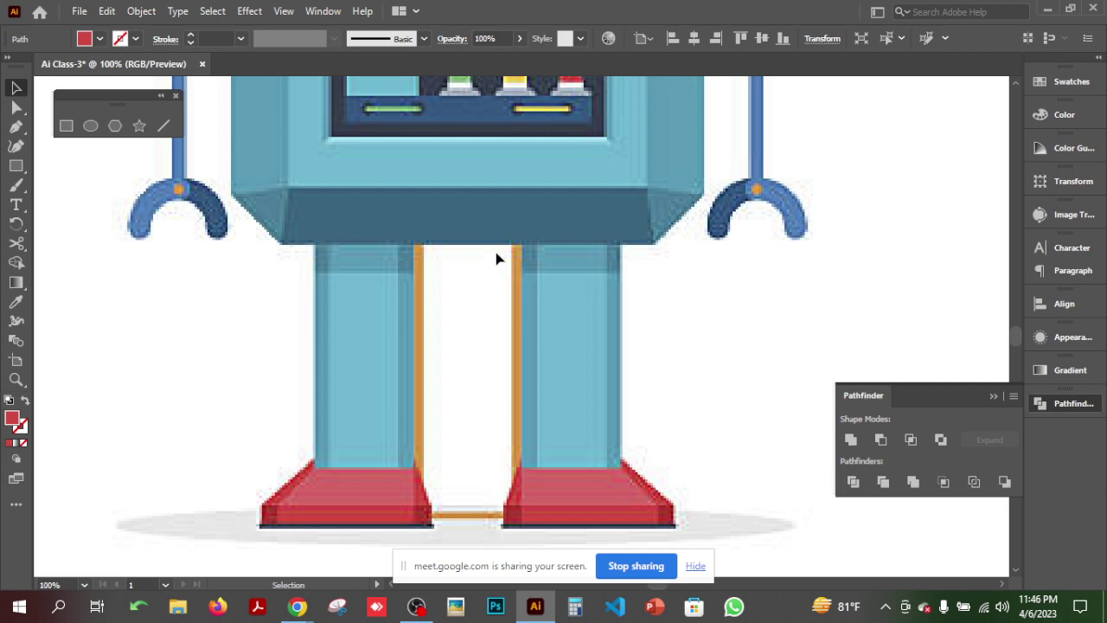
scroll(496, 257, "up", 20)
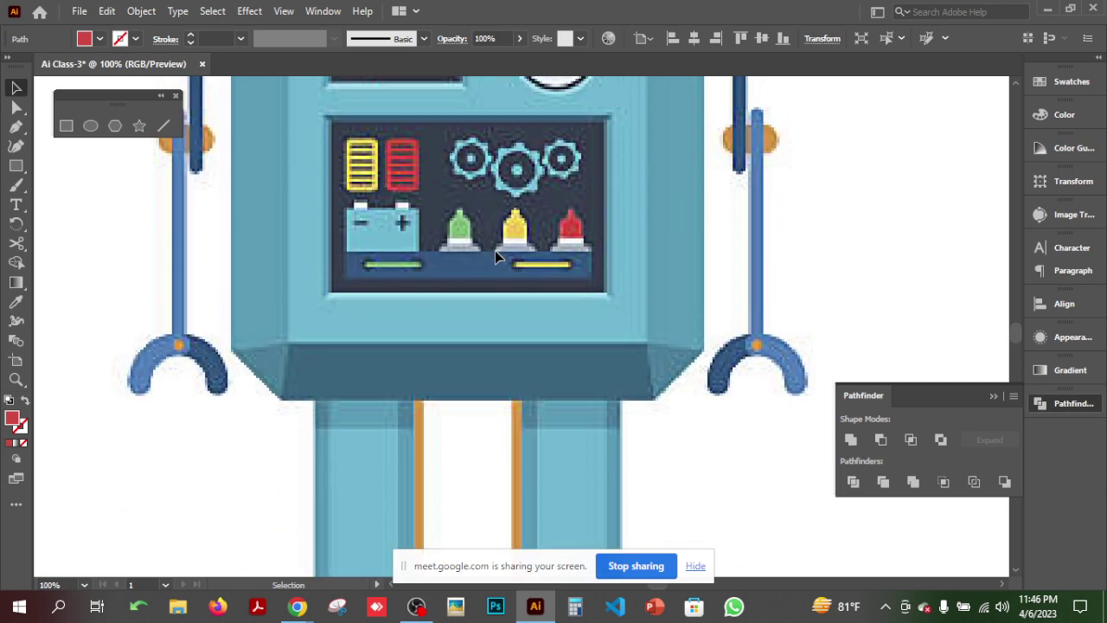
scroll(495, 256, "up", 10)
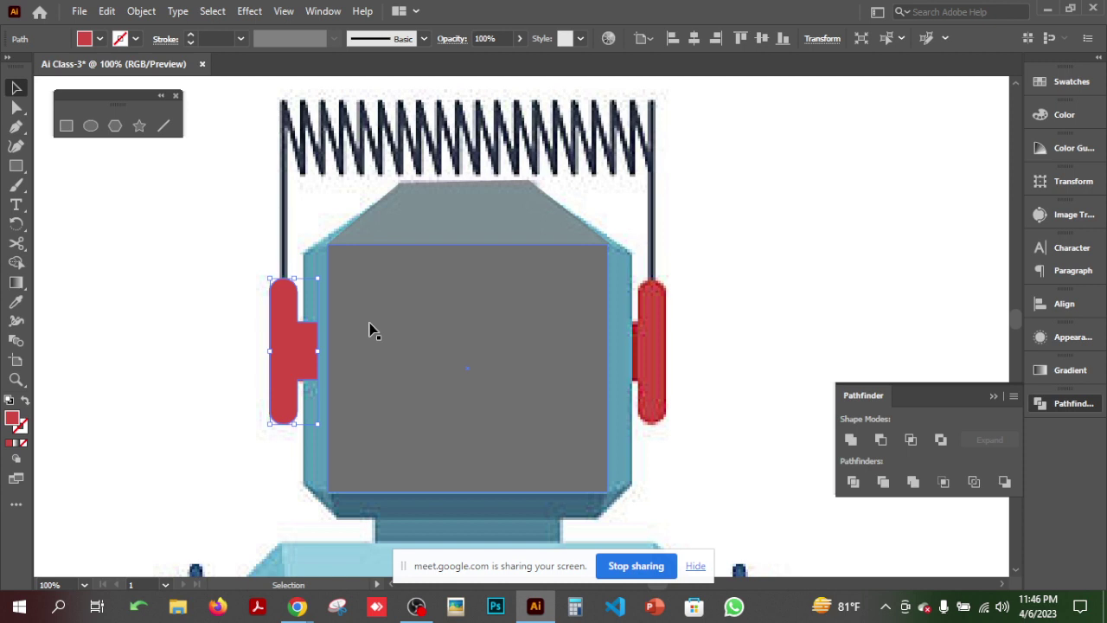
- Move the traced ear, face and head-top shapes together off the reference into the empty space beside the robot and deselect them
left_click(694, 482)
left_click(313, 291)
left_click_drag(442, 382, 222, 410)
left_click(412, 239)
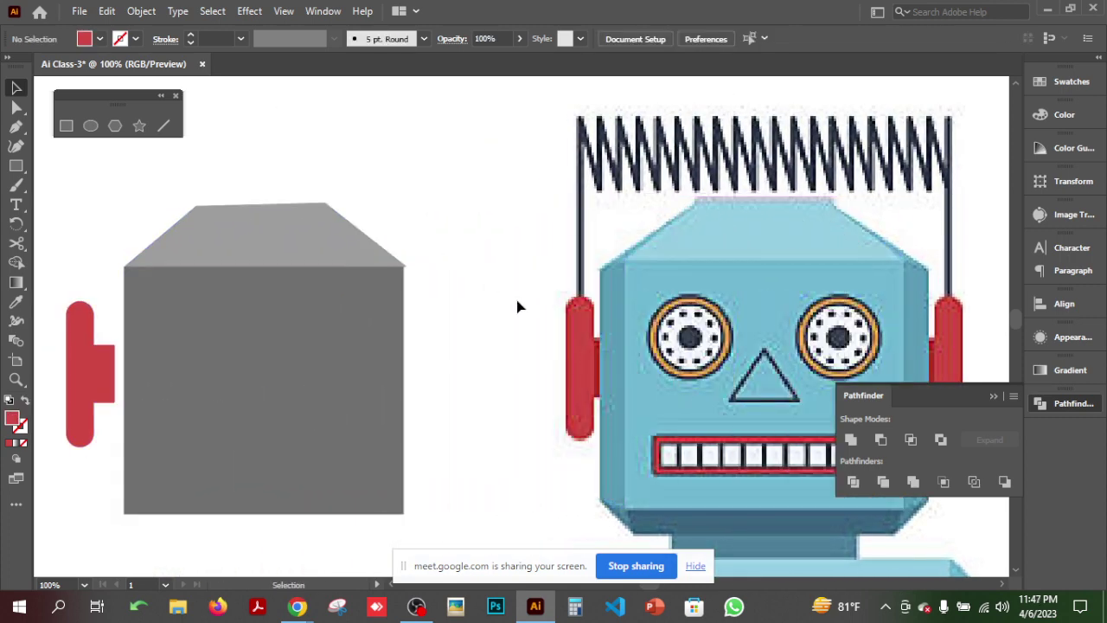
- Fill the gray face square with the blue sampled from the reference robot's face using the Eyedropper
left_click(17, 305)
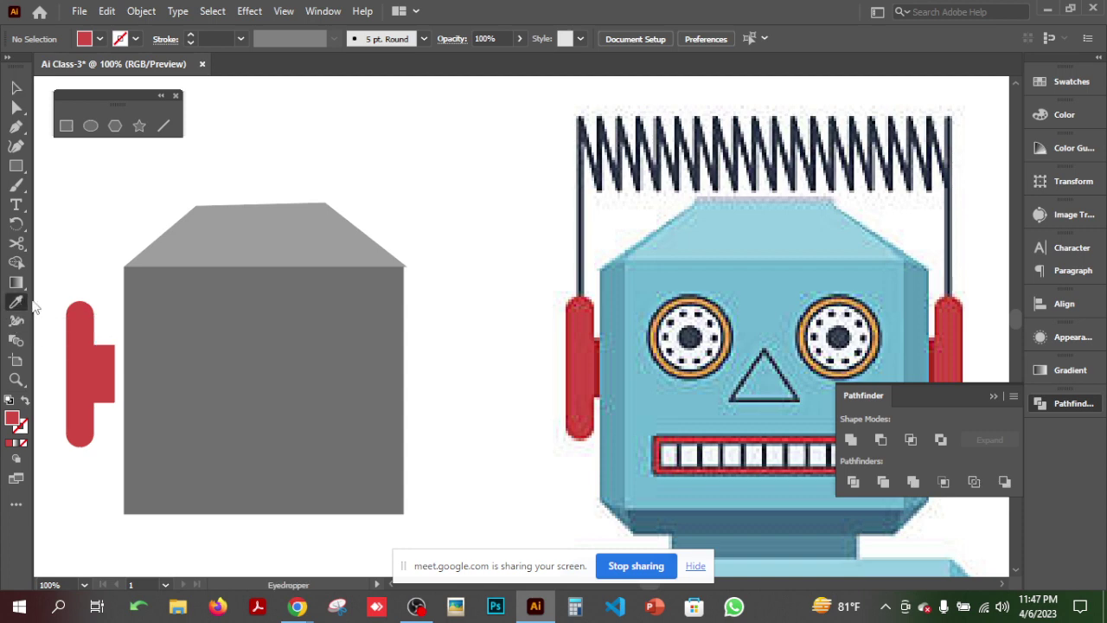
left_click(651, 280)
left_click(249, 329, "alt")
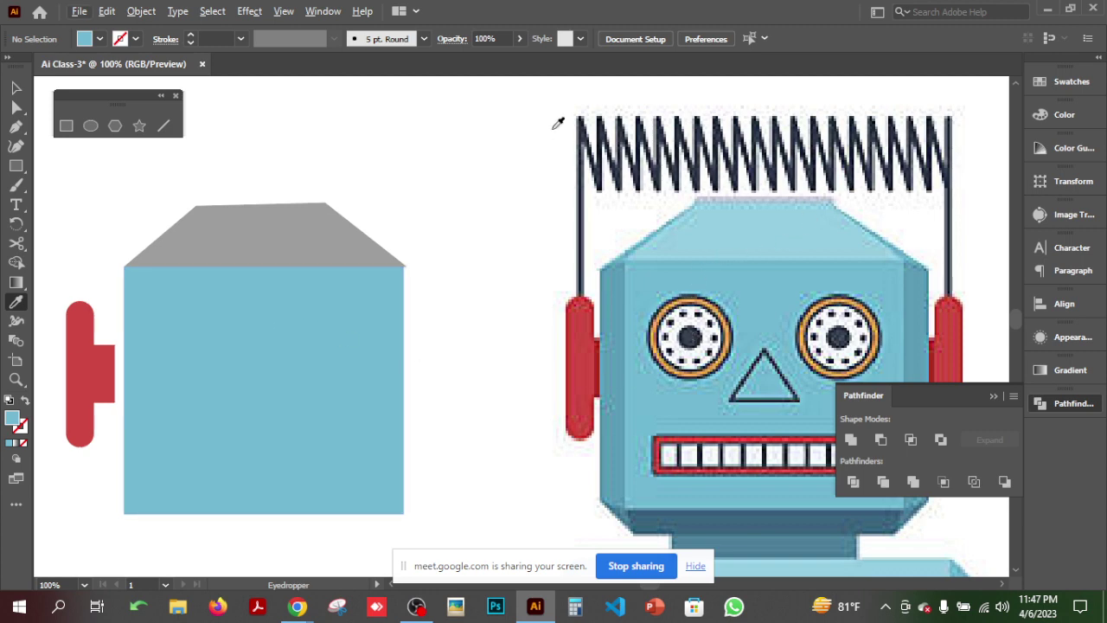
- Fill the head-top shape with red sampled from the reference ear, and the ear shape with orange sampled from the eye ring
left_click(955, 339)
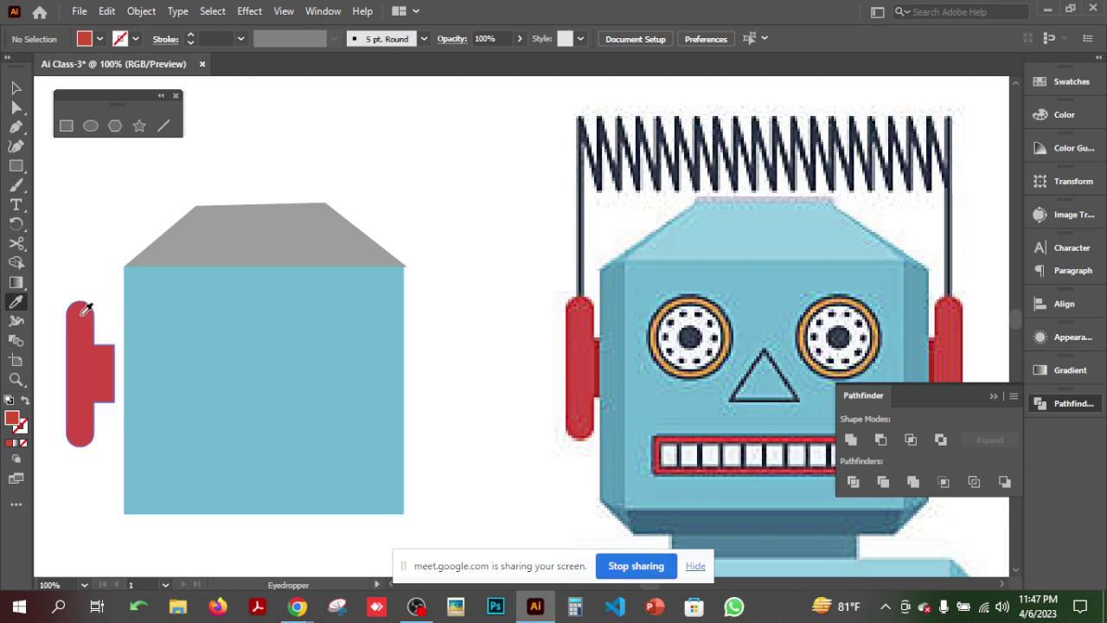
left_click(257, 229, "alt")
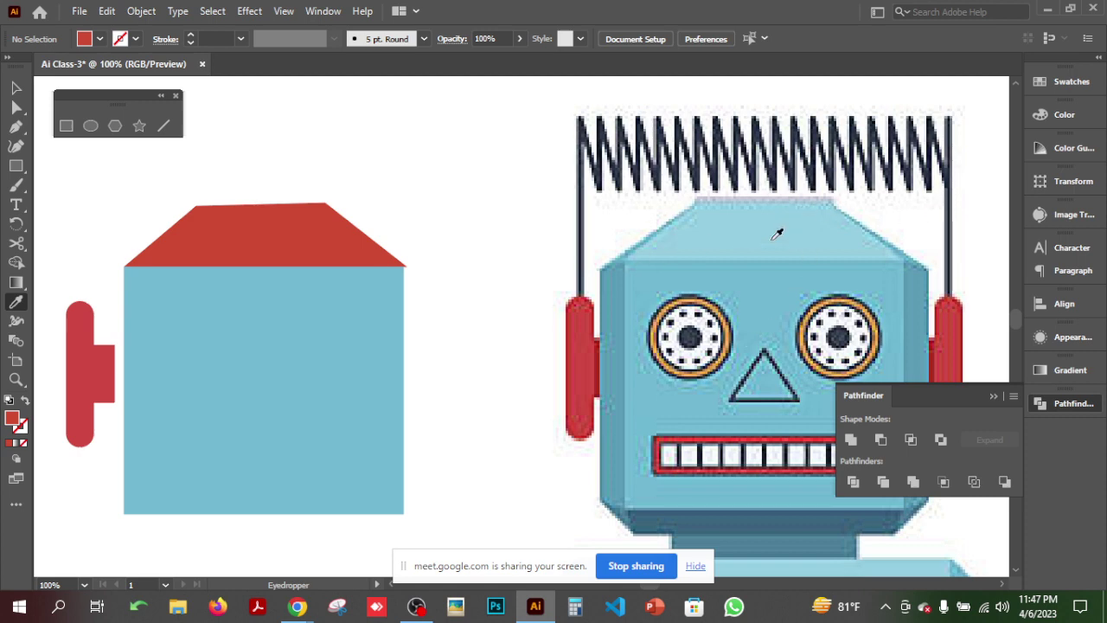
scroll(769, 262, "down", 2)
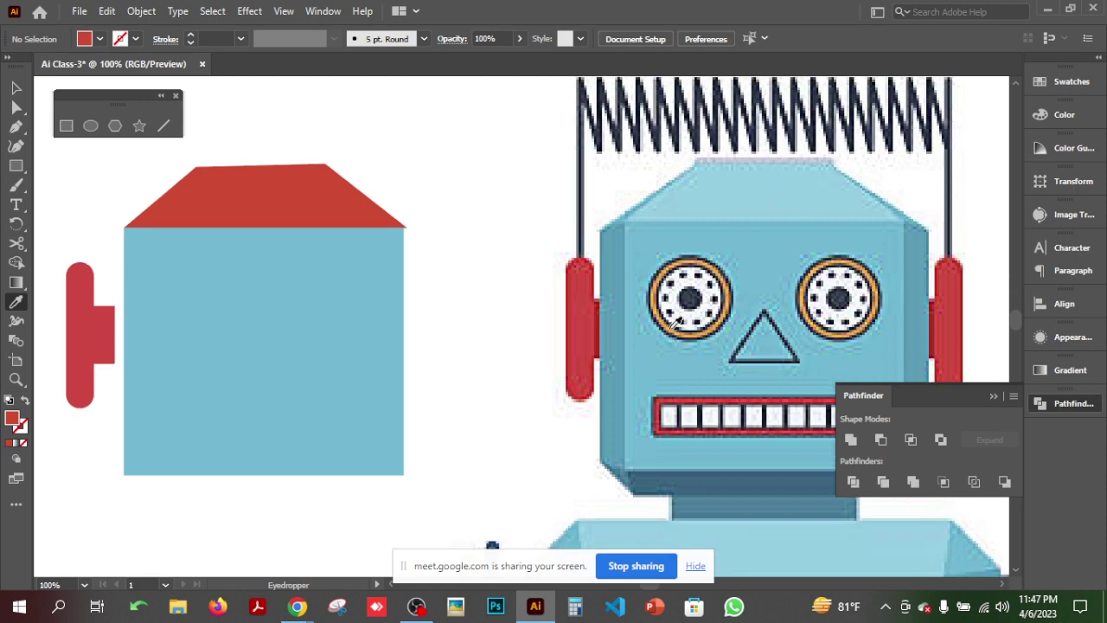
left_click(676, 322)
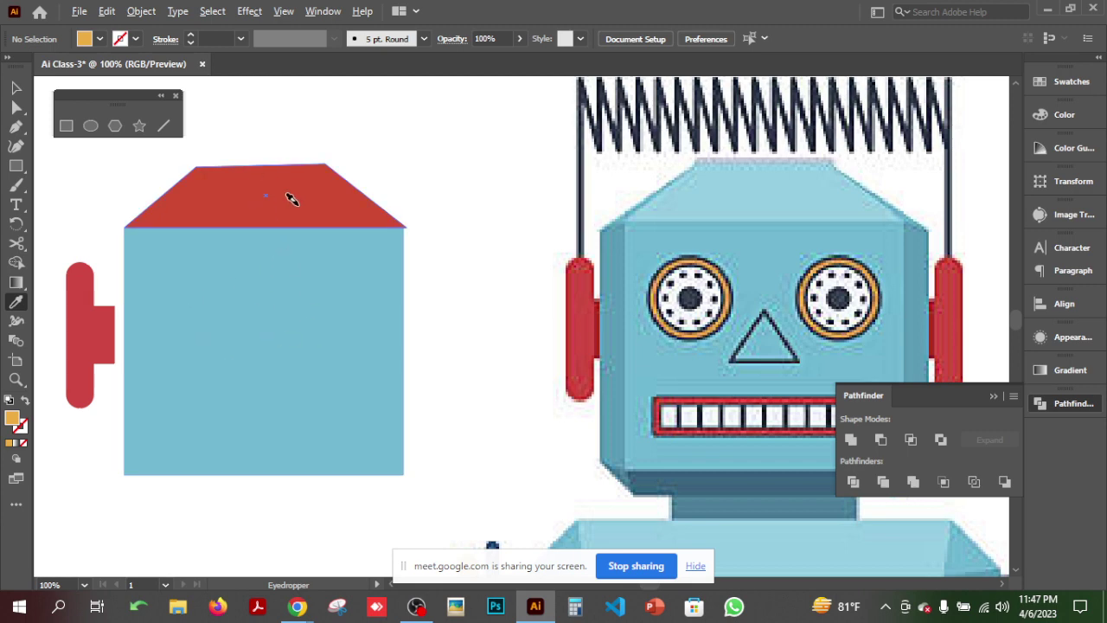
left_click(67, 317, "alt")
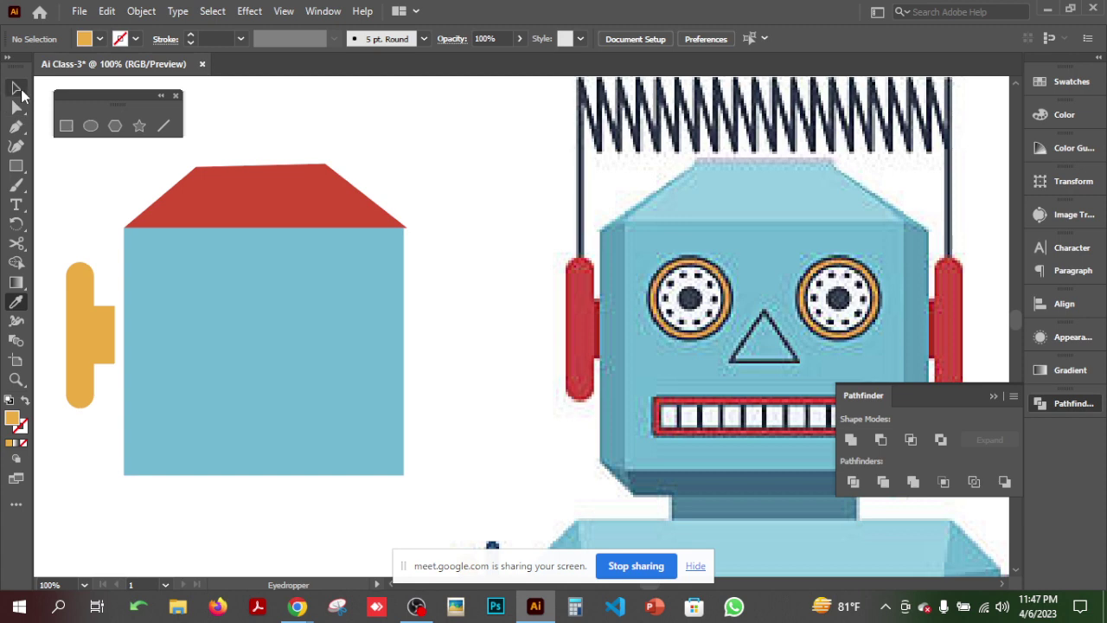
- Examine the full robot reference from the head and body panels down to the legs and feet, alongside the colored shapes
left_click(19, 89)
key("ctrl+minus")
key("ctrl+minus")
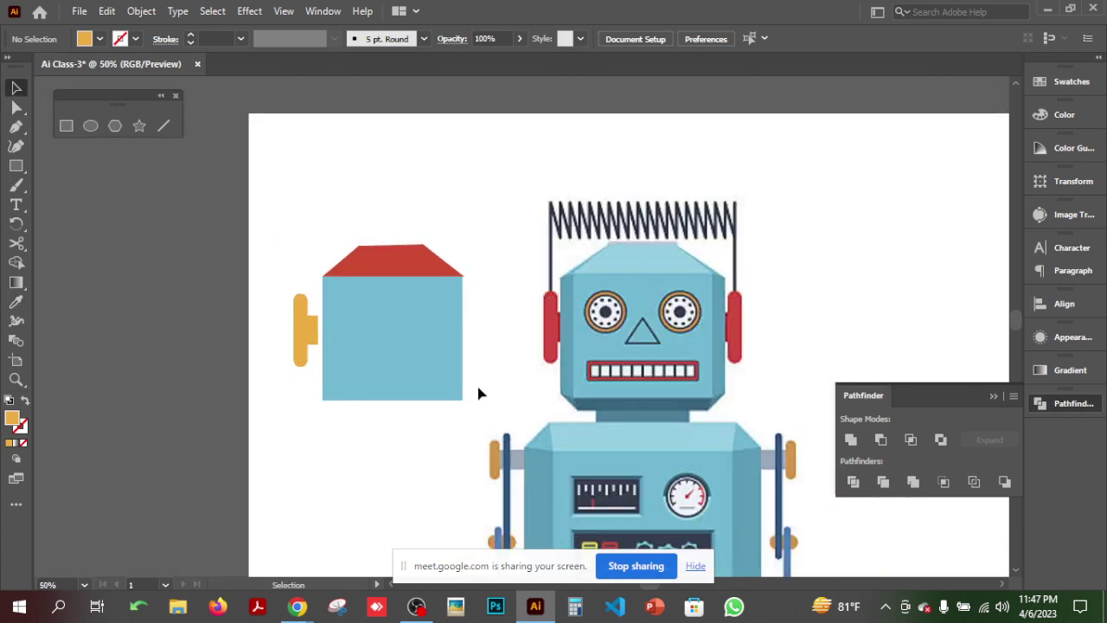
left_click_drag(657, 416, 481, 319)
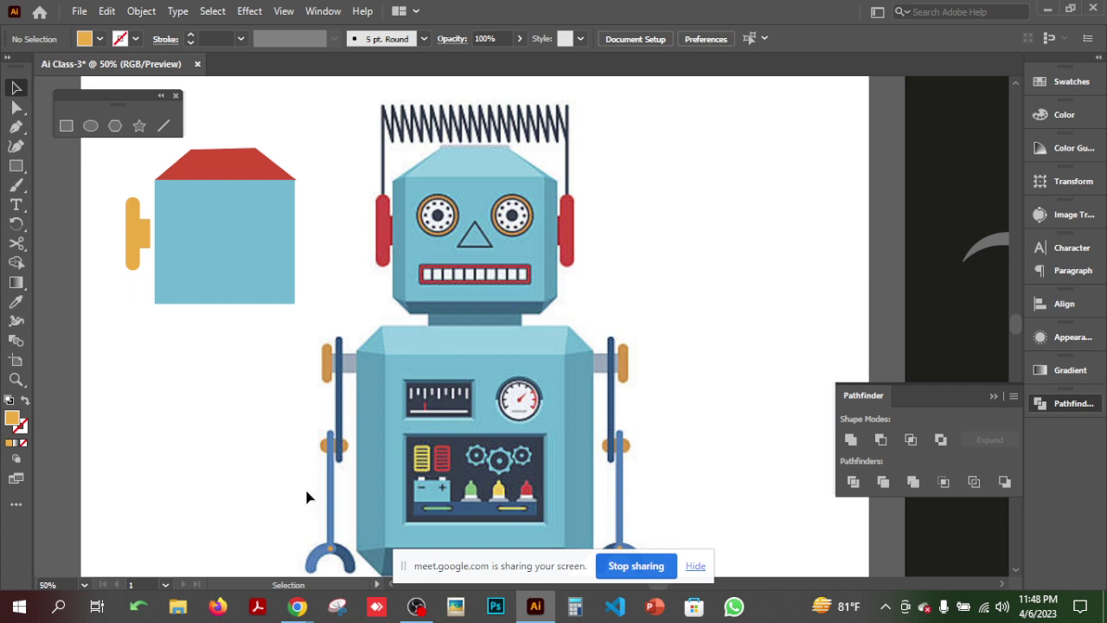
scroll(472, 440, "down", 3)
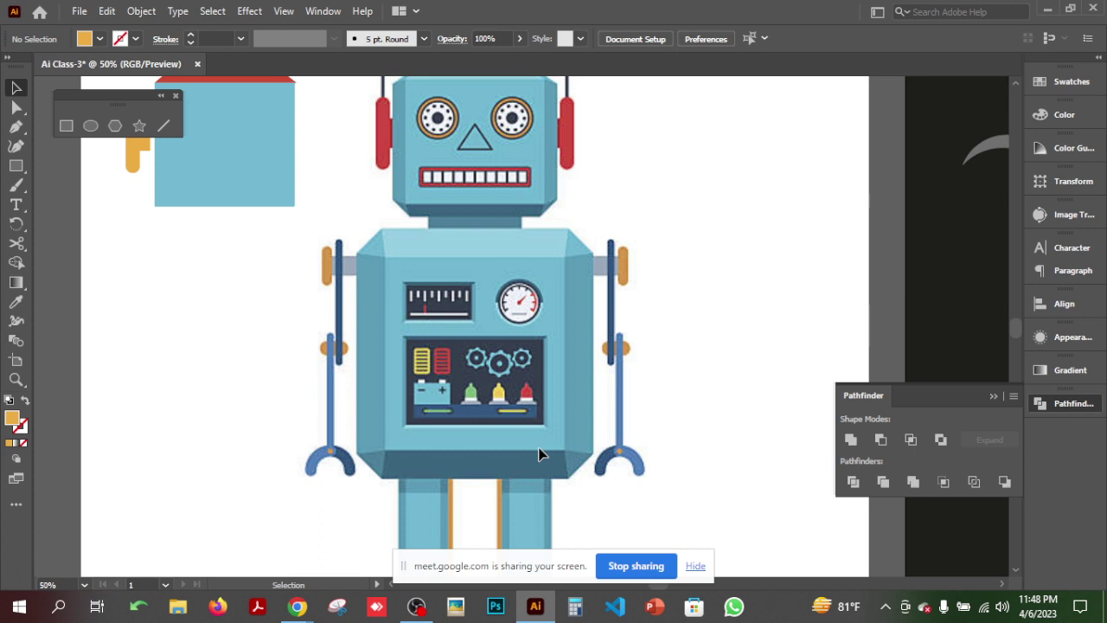
scroll(538, 453, "down", 3)
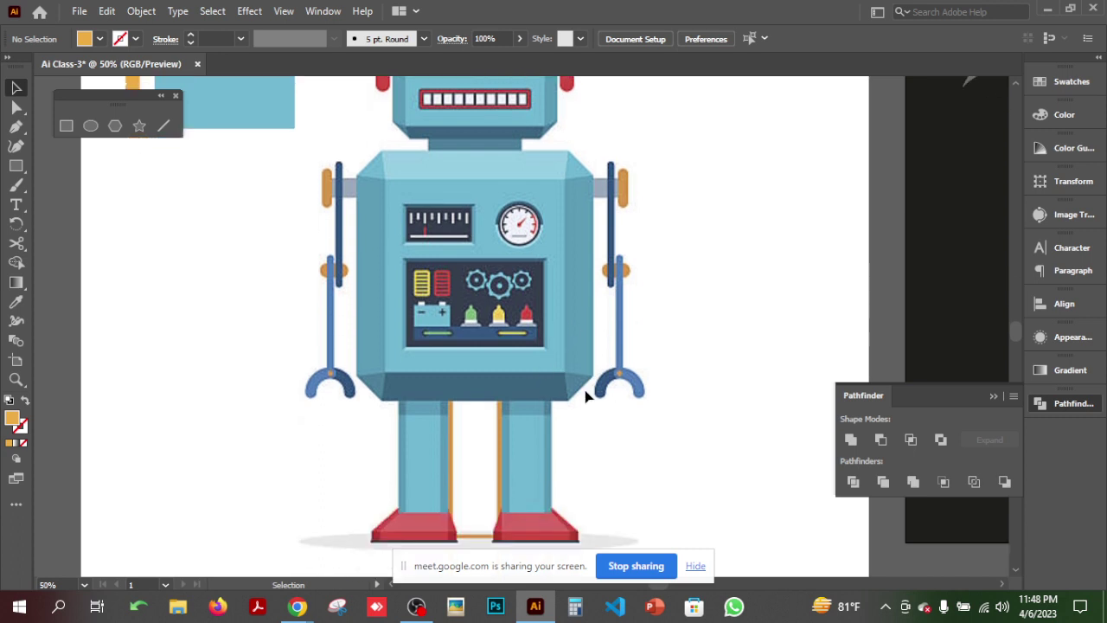
scroll(585, 396, "up", 6)
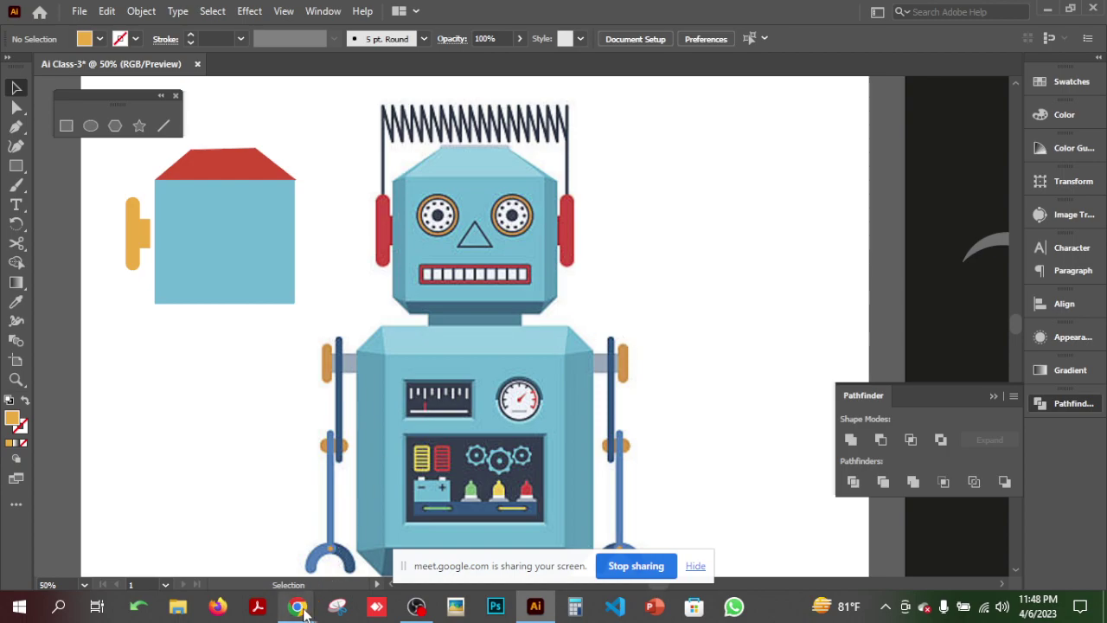
- Switch to Chrome and copy the web address of the robot art image search results
mouse_move(296, 606)
left_click(241, 578)
scroll(351, 415, "up", 15)
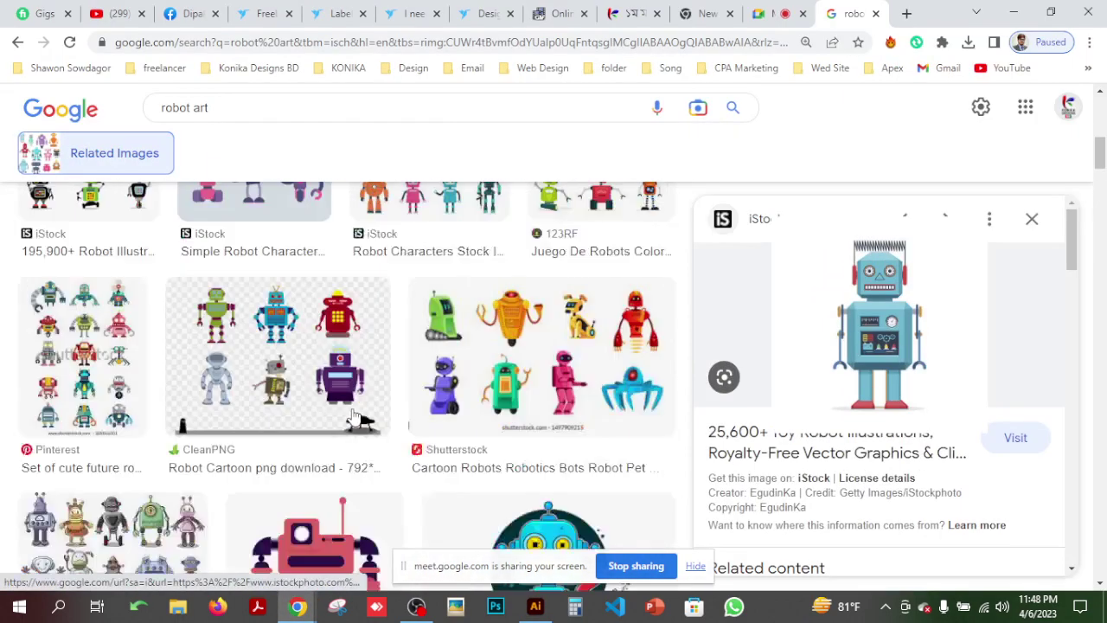
triple_click(273, 110)
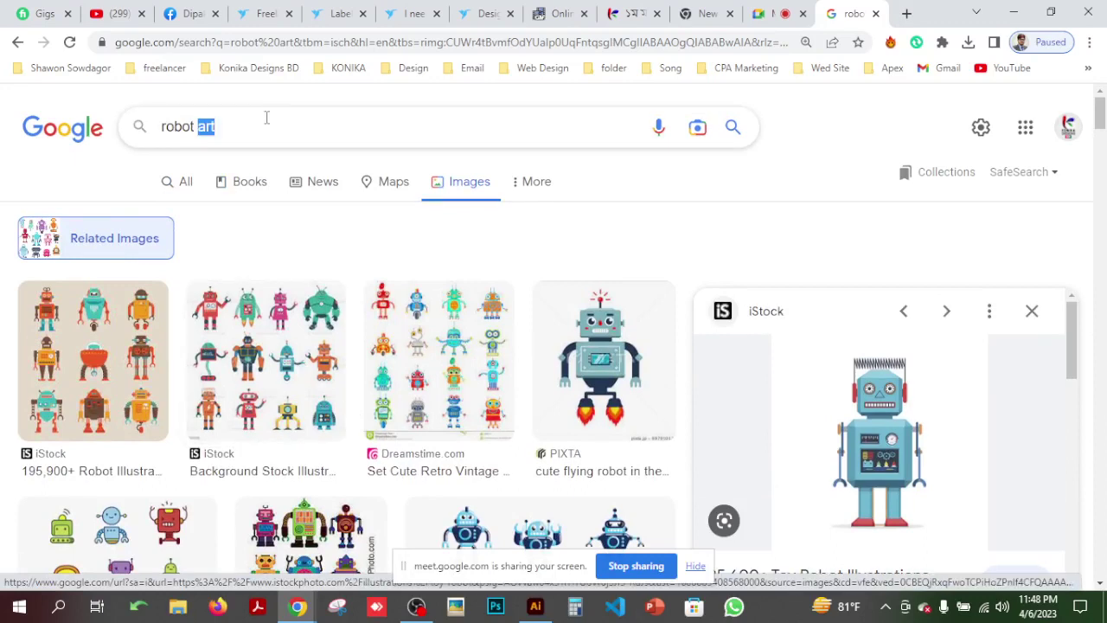
left_click(344, 42)
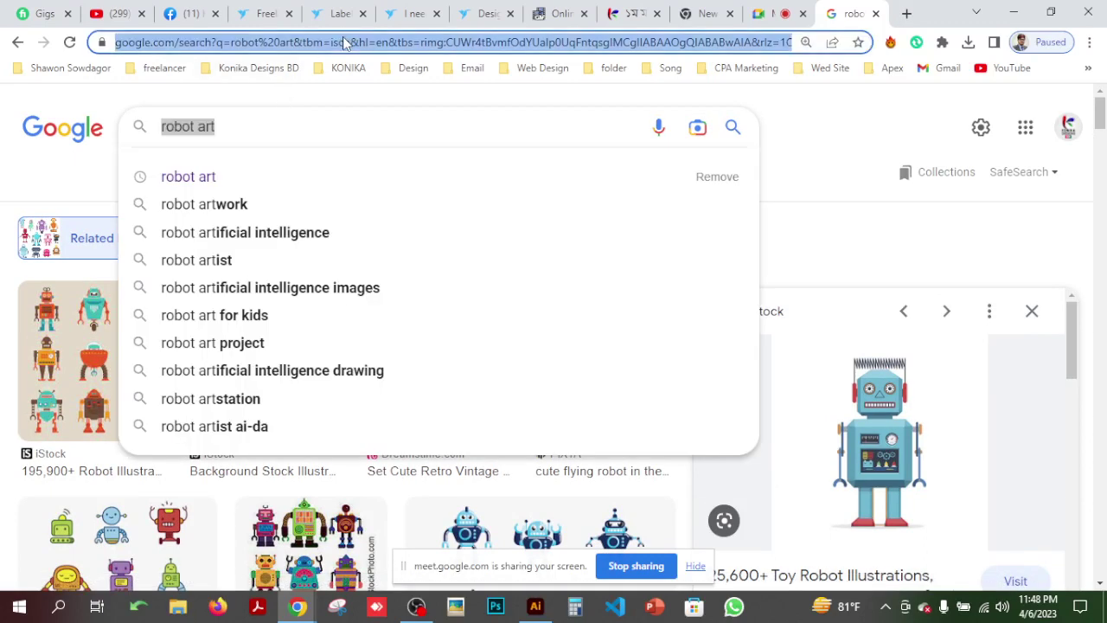
- On the Facebook page, close the open chat, send the copied search link to the 32 BATCH KDBD group chat, and minimize it
left_click(178, 18)
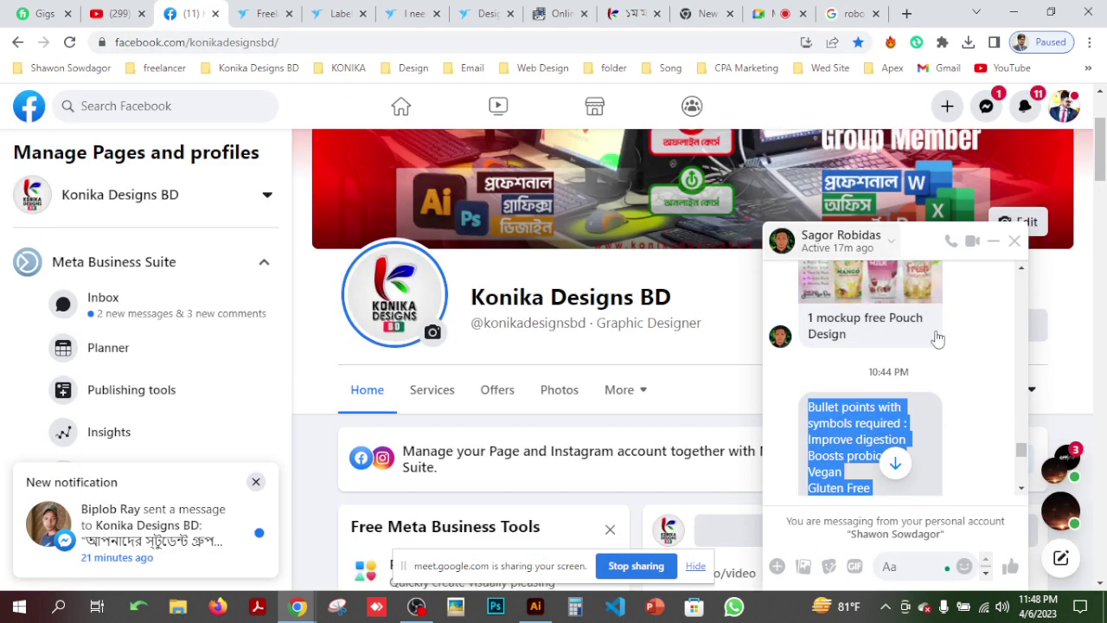
left_click(1014, 240)
left_click(987, 107)
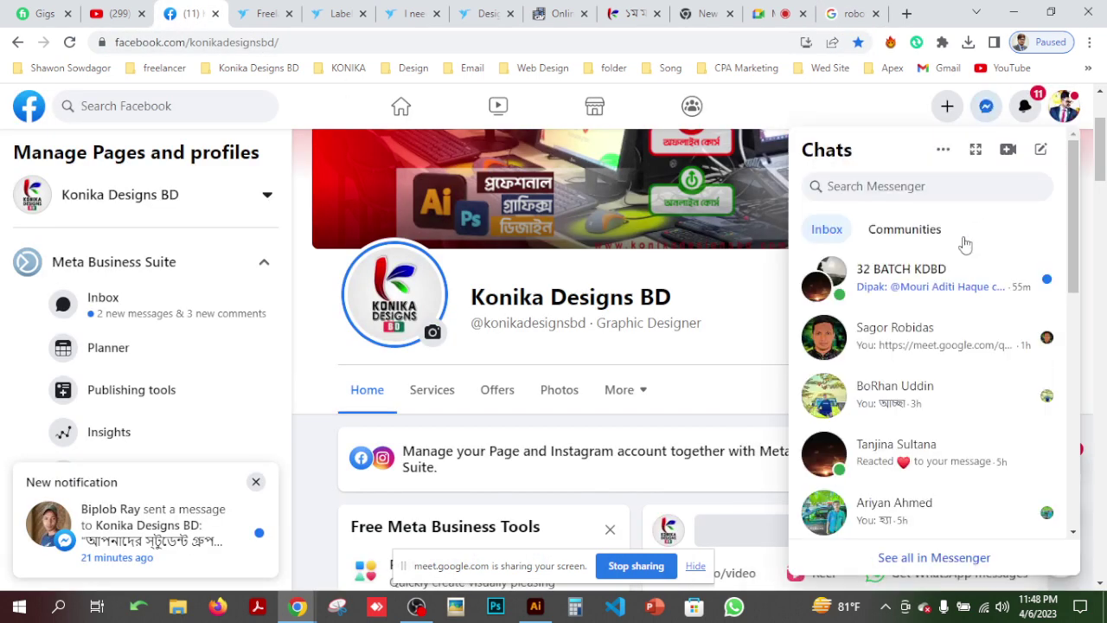
left_click(926, 294)
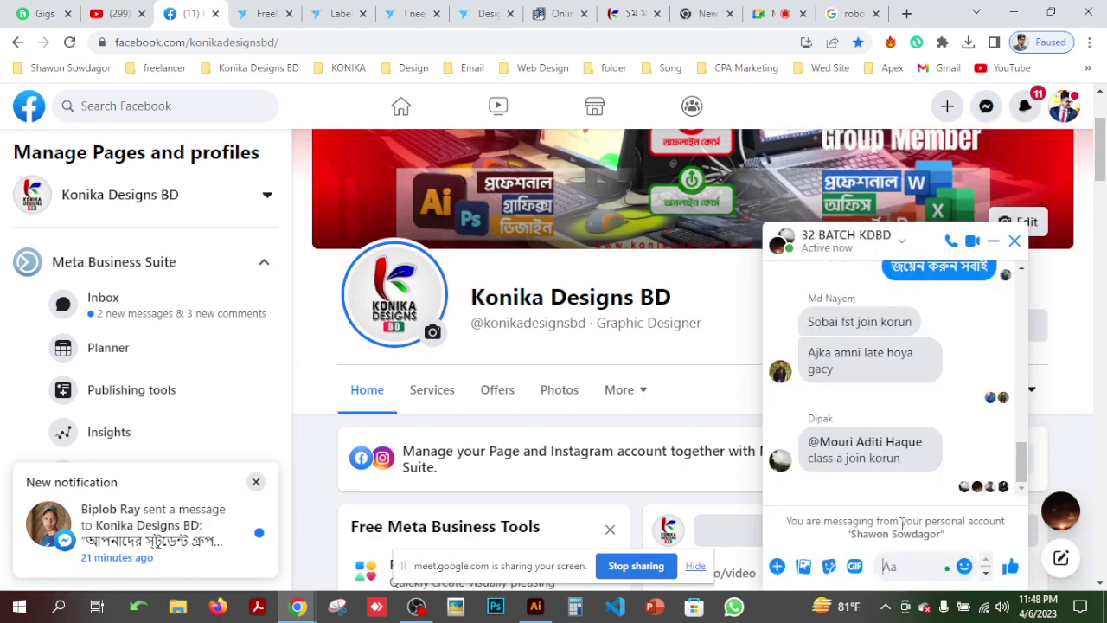
key("ctrl+v")
key("Return")
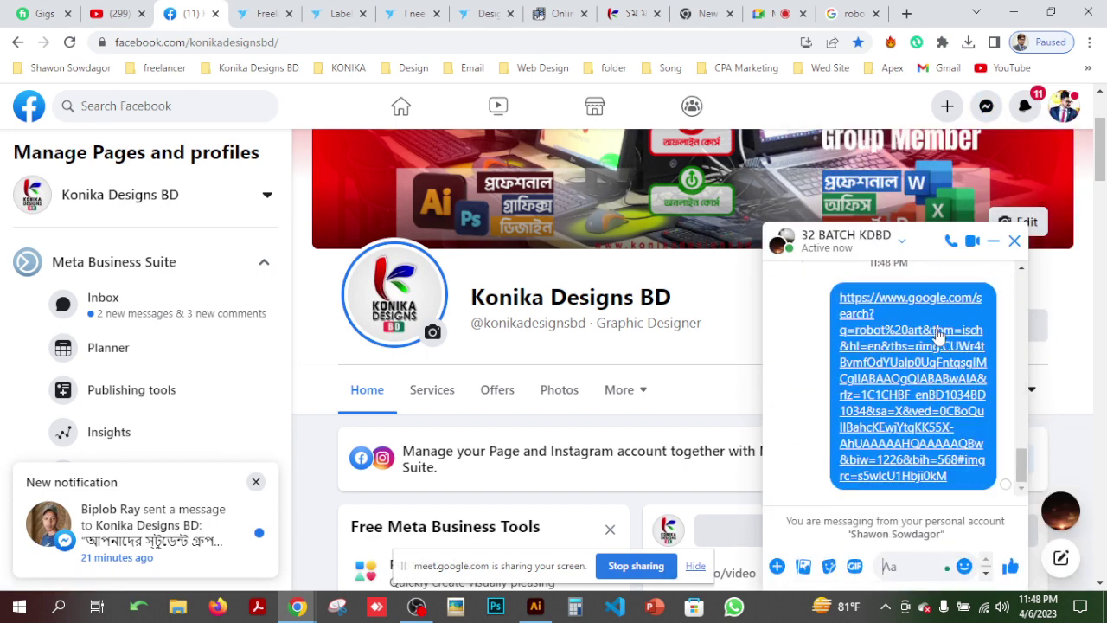
left_click(994, 244)
- Return to the robot art image results and preview the red robot illustration from Pixabay
left_click(841, 18)
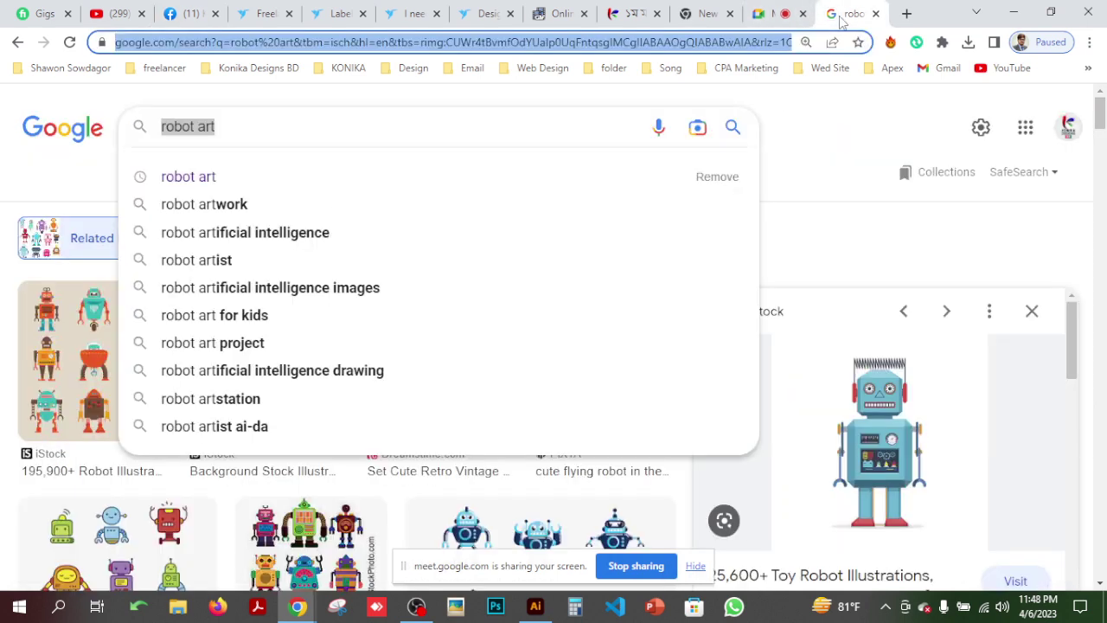
left_click(32, 194)
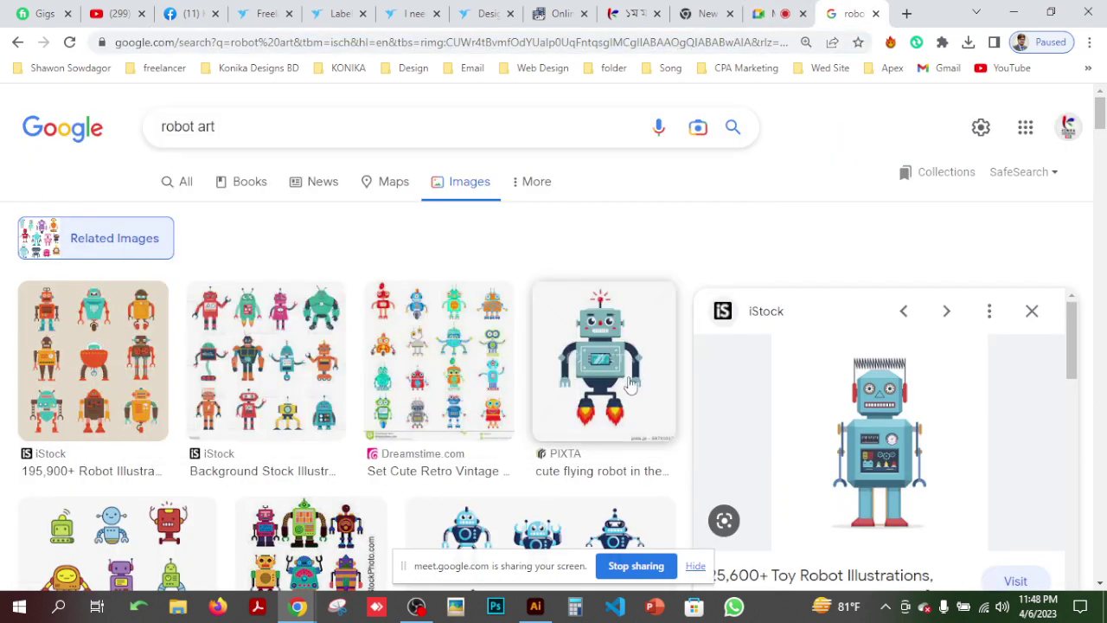
scroll(671, 482, "down", 6)
scroll(671, 482, "down", 2)
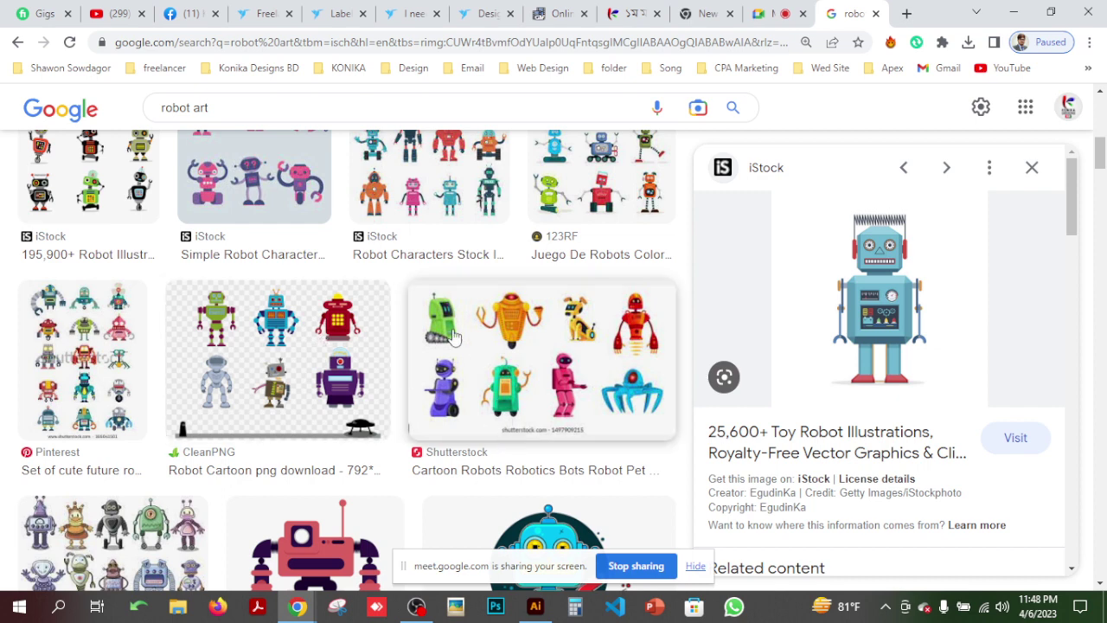
scroll(506, 322, "down", 1)
scroll(506, 322, "down", 2)
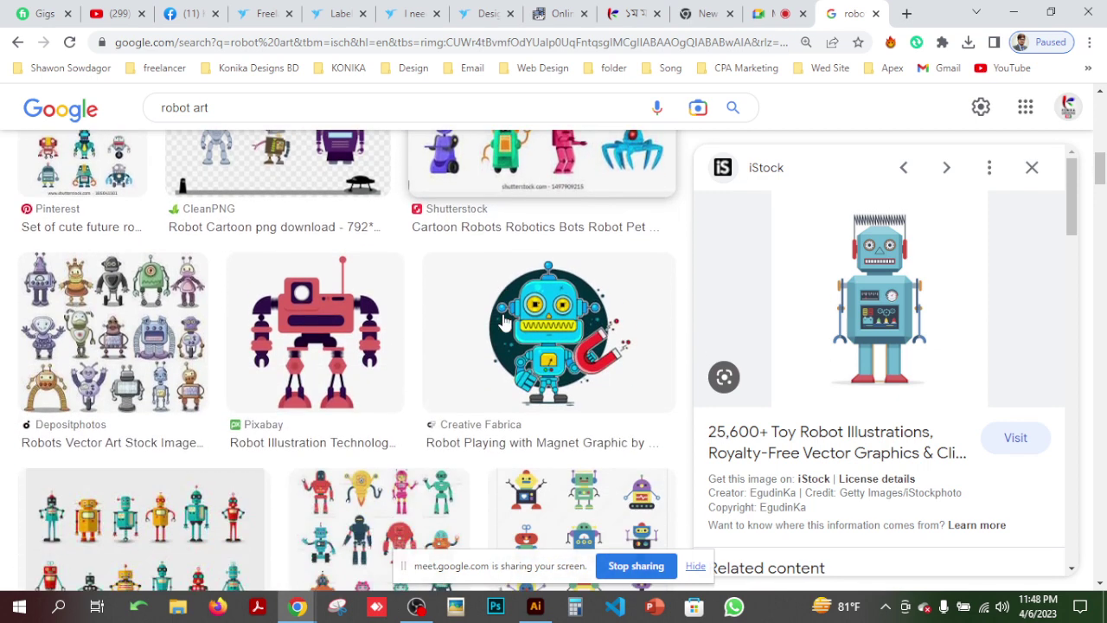
left_click(342, 370)
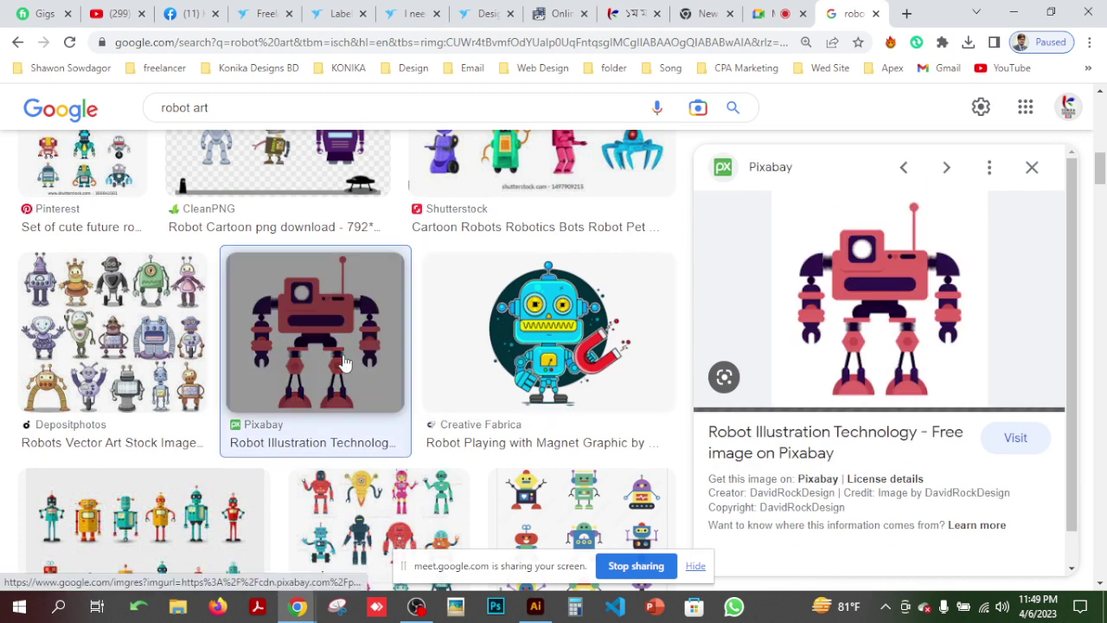
right_click(891, 286)
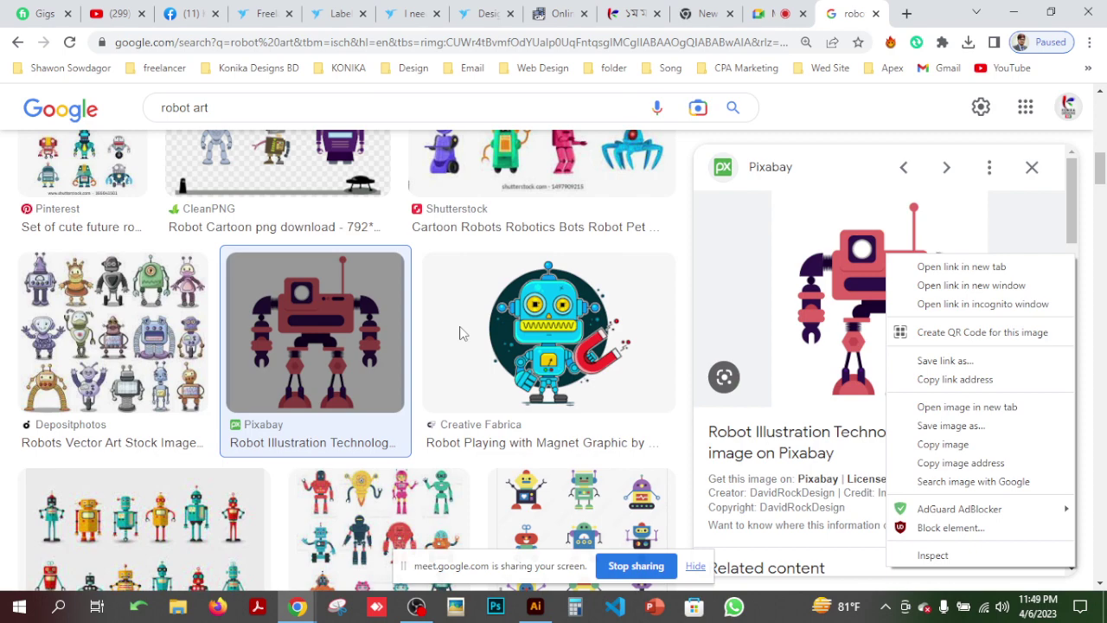
- Browse further robot art results for simple shape-based robots to practice on, and preview the Robot cartoon vector set from iStock
scroll(449, 334, "down", 10)
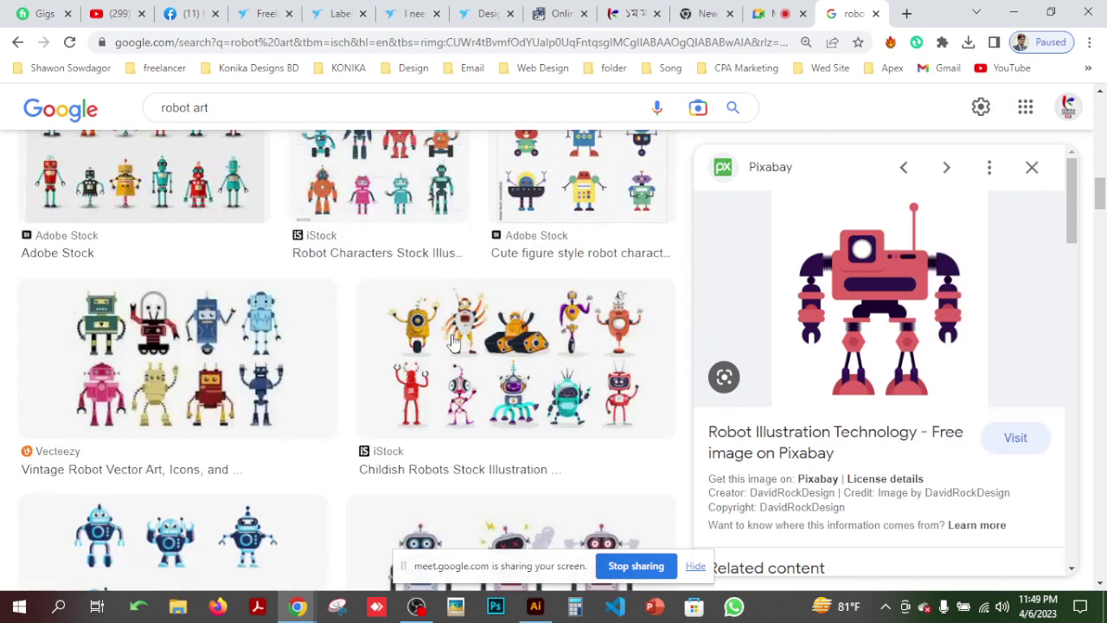
scroll(456, 351, "down", 7)
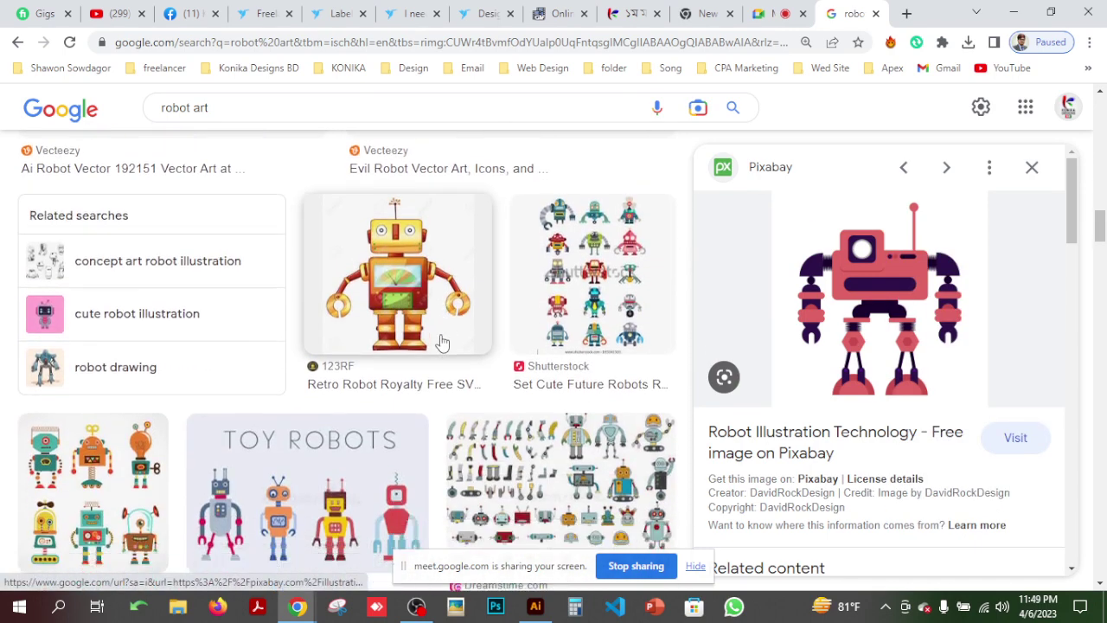
left_click(101, 327)
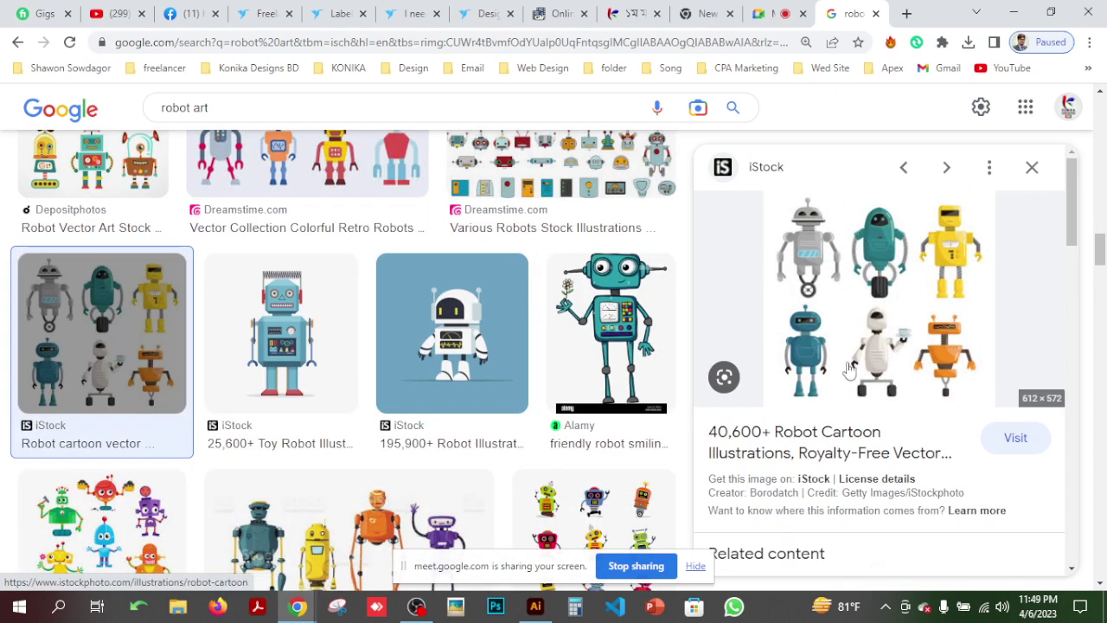
scroll(333, 372, "down", 2)
scroll(334, 372, "down", 5)
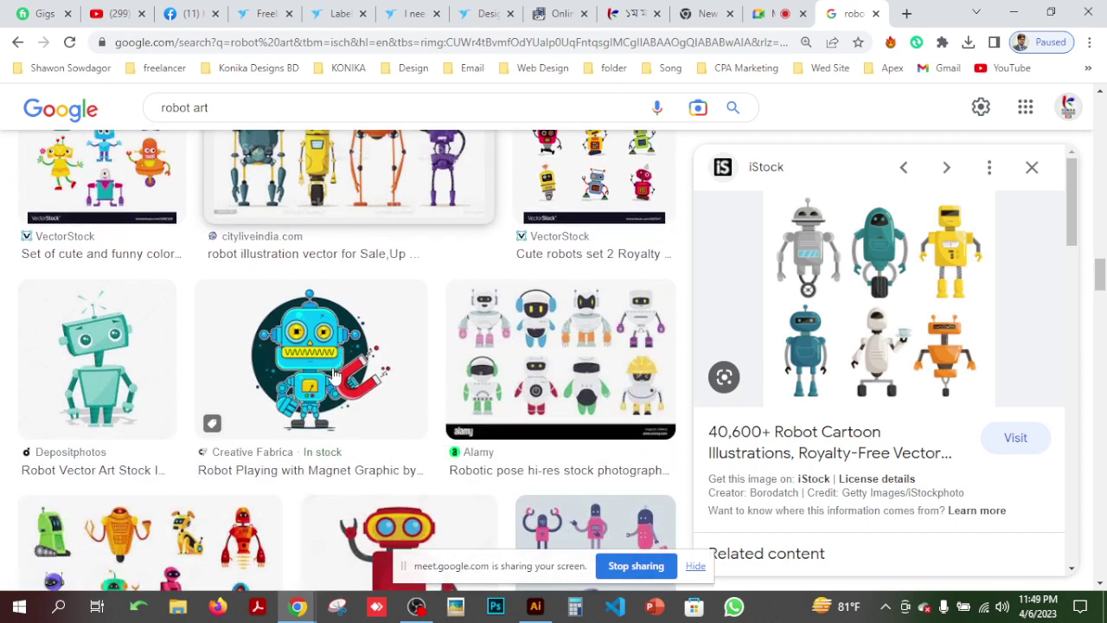
scroll(335, 377, "down", 1)
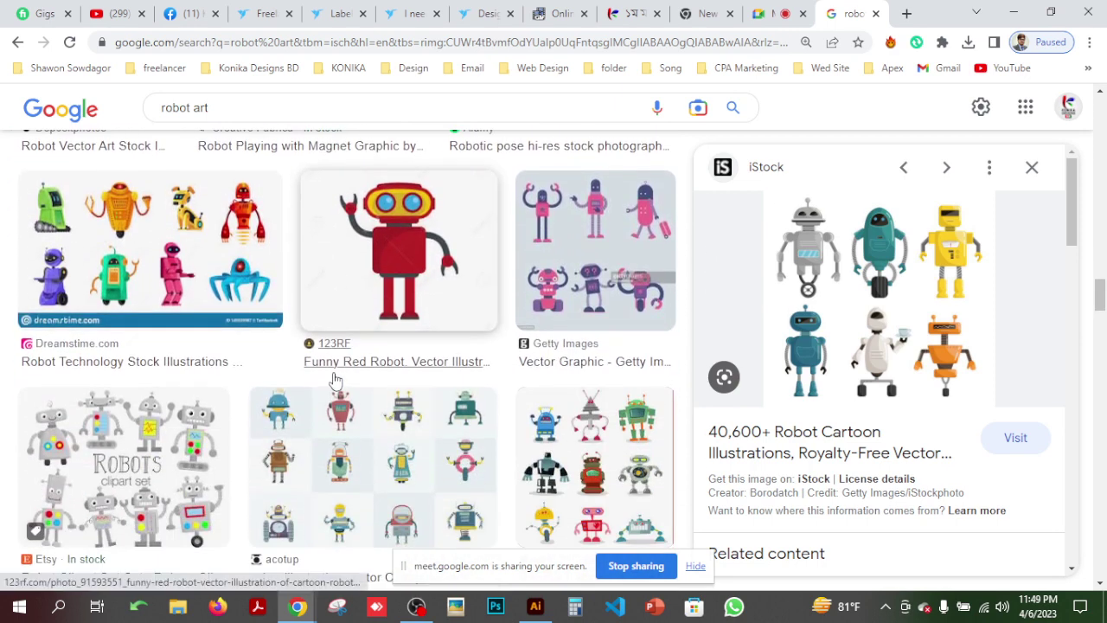
scroll(335, 378, "down", 3)
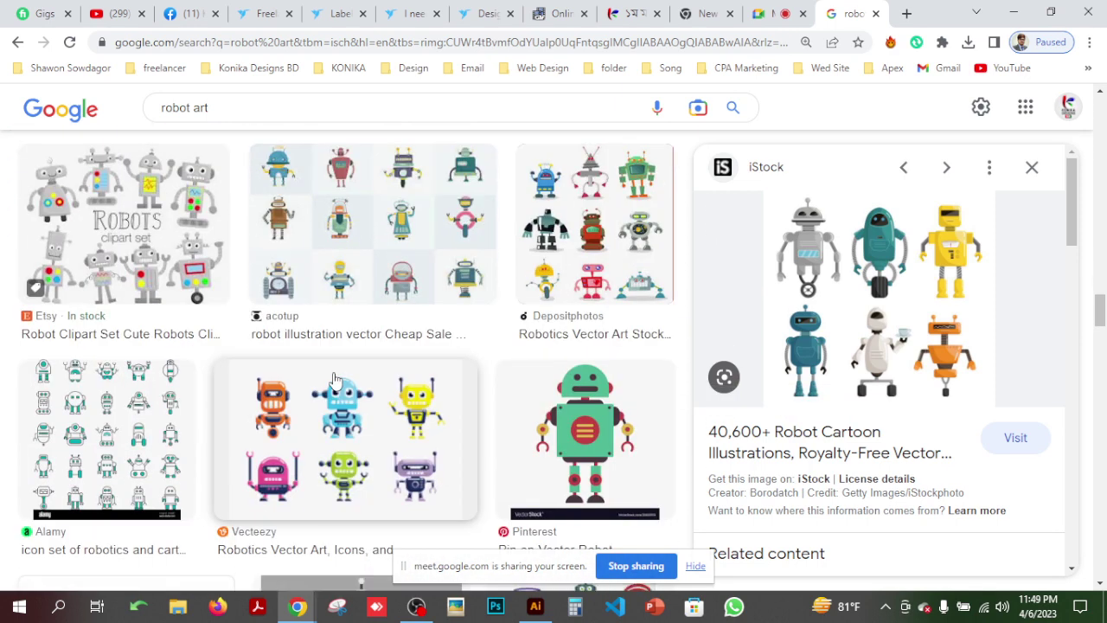
scroll(336, 379, "down", 3)
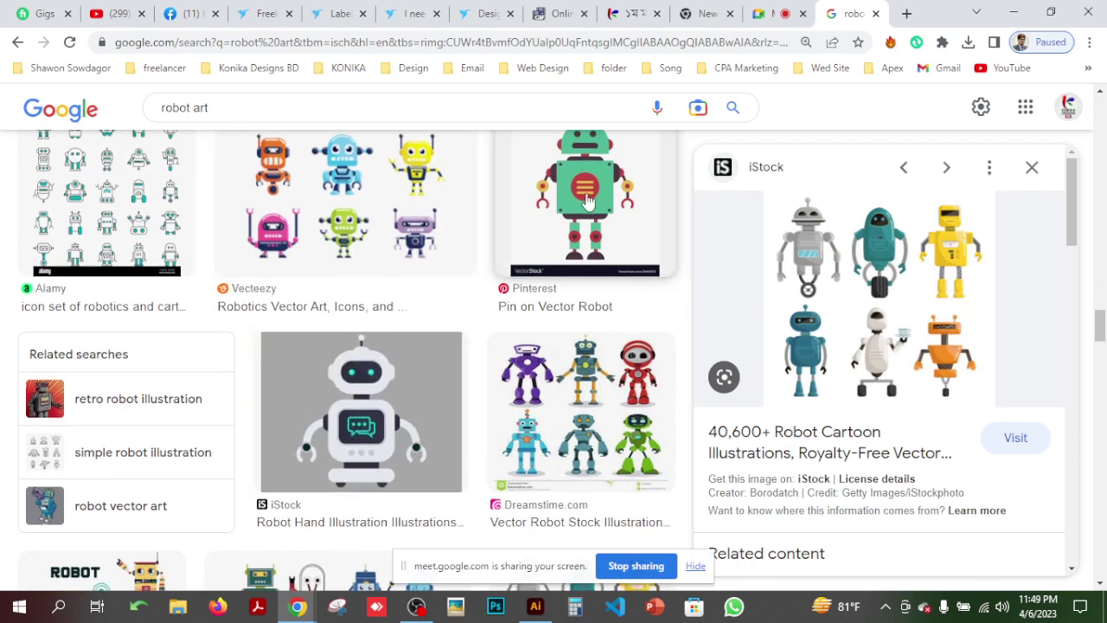
scroll(421, 313, "down", 5)
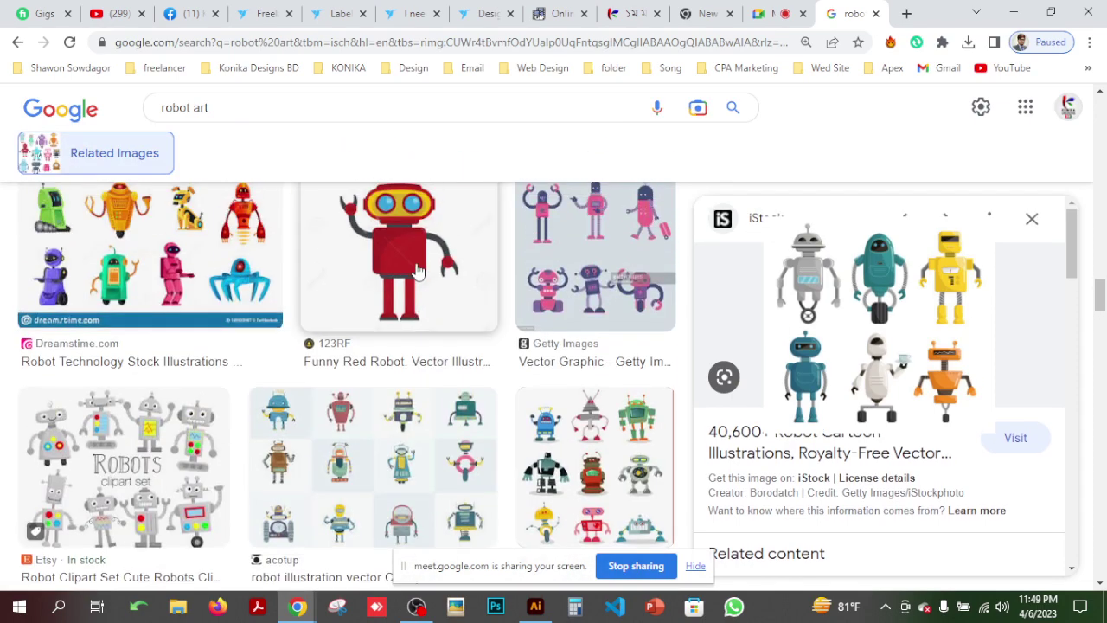
scroll(417, 286, "down", 3)
scroll(394, 363, "up", 5)
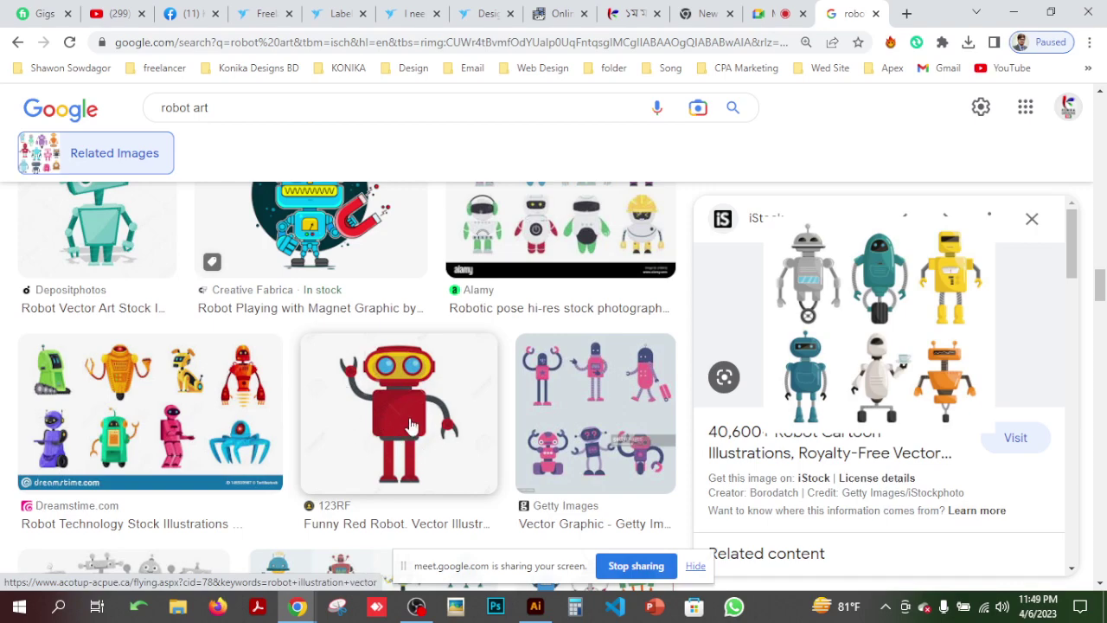
scroll(412, 425, "down", 7)
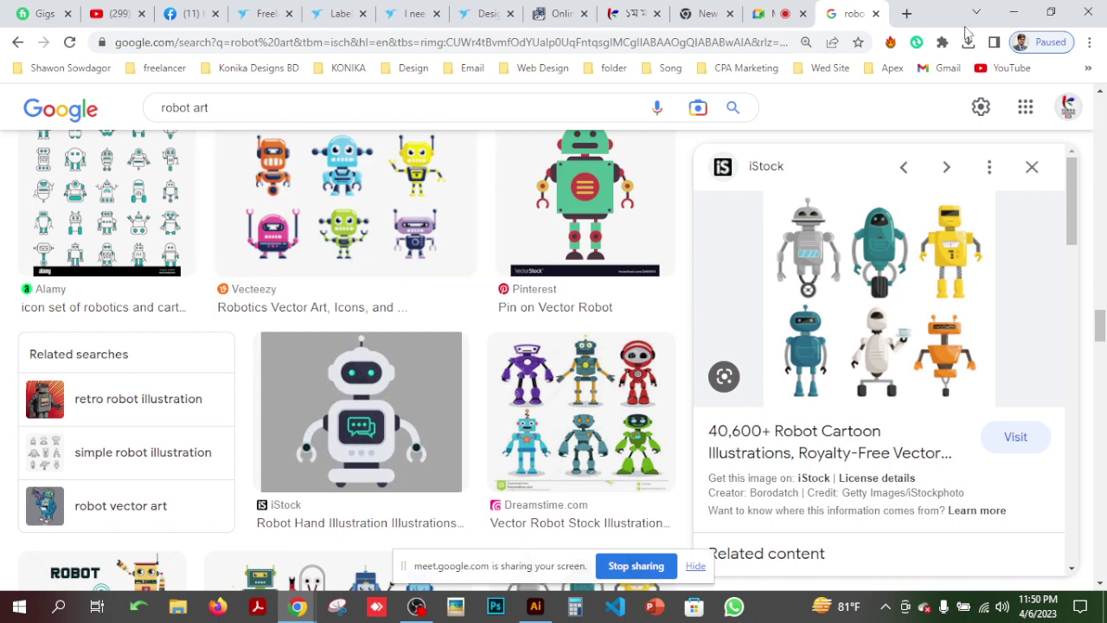
- Switch back to Illustrator to view the robot and moon artboards side by side, and hide the Google Meet screen-sharing notice
left_click(1016, 13)
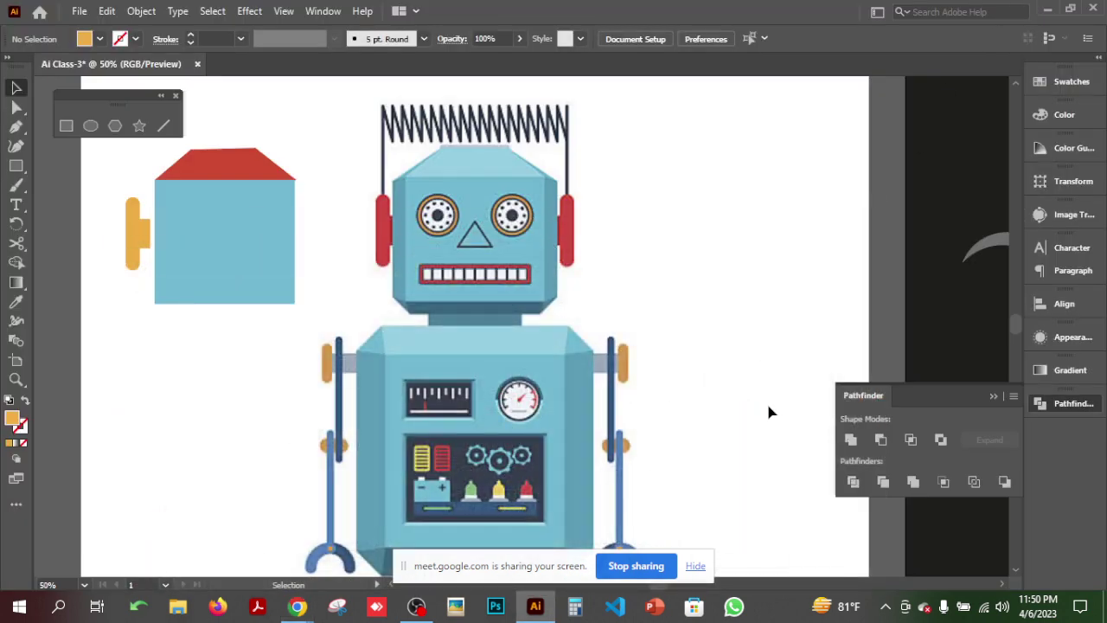
scroll(683, 322, "up", 3)
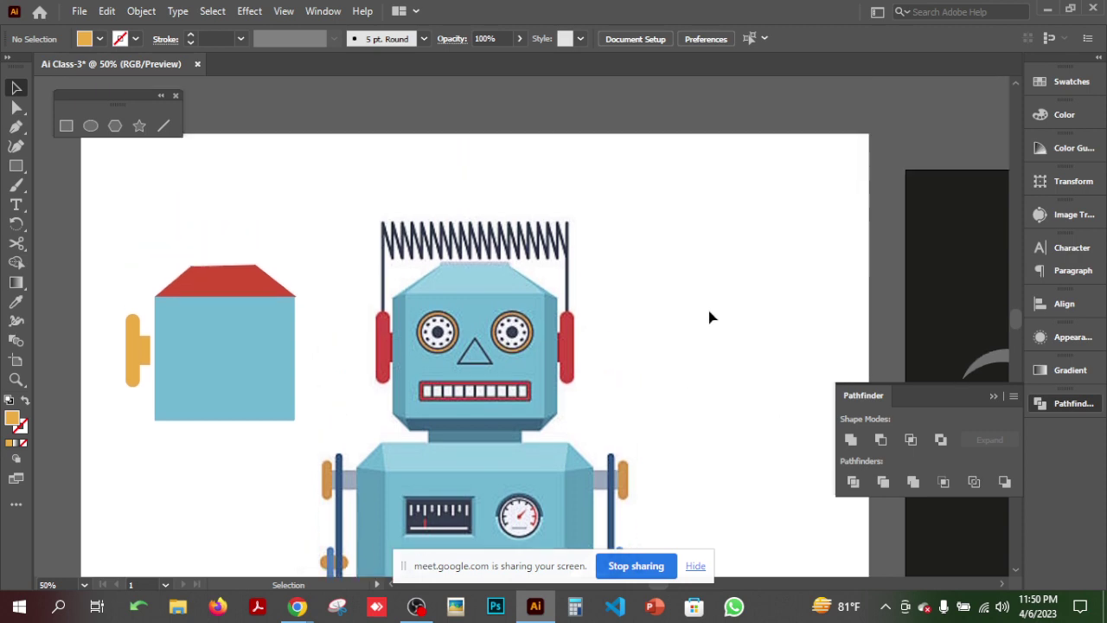
key("ctrl+minus")
key("ctrl+minus")
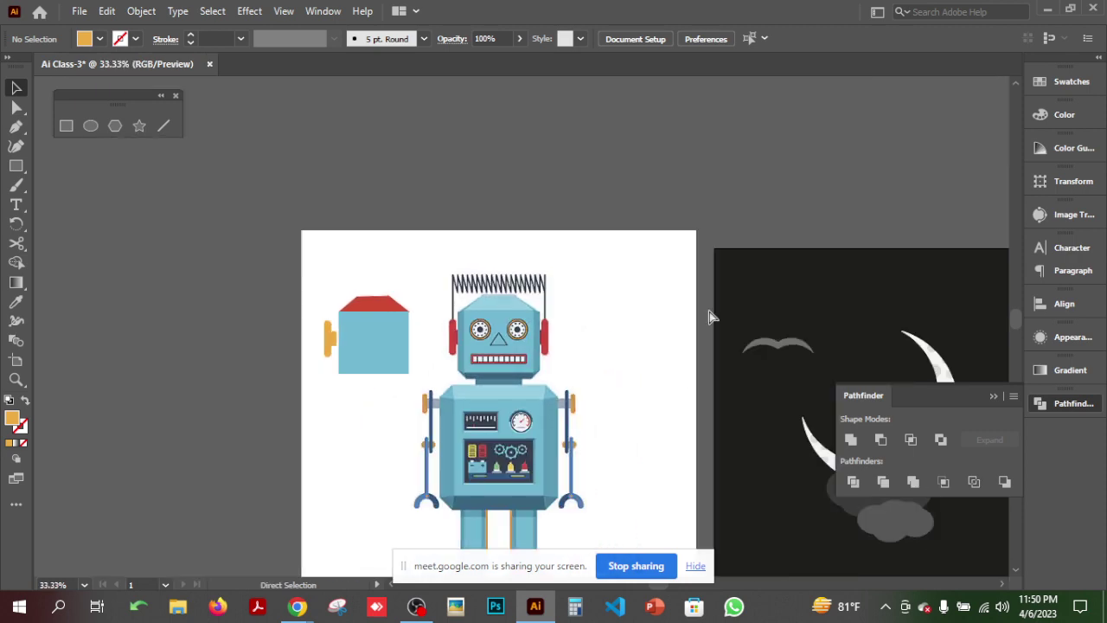
key("ctrl+minus")
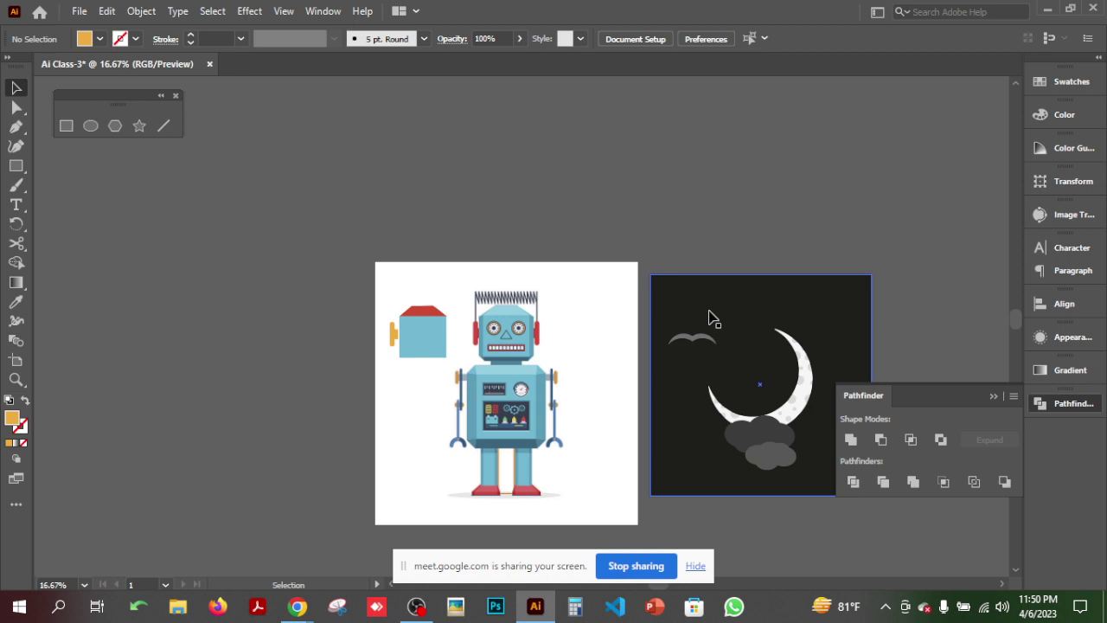
scroll(705, 337, "right", 5)
scroll(705, 337, "down", 1)
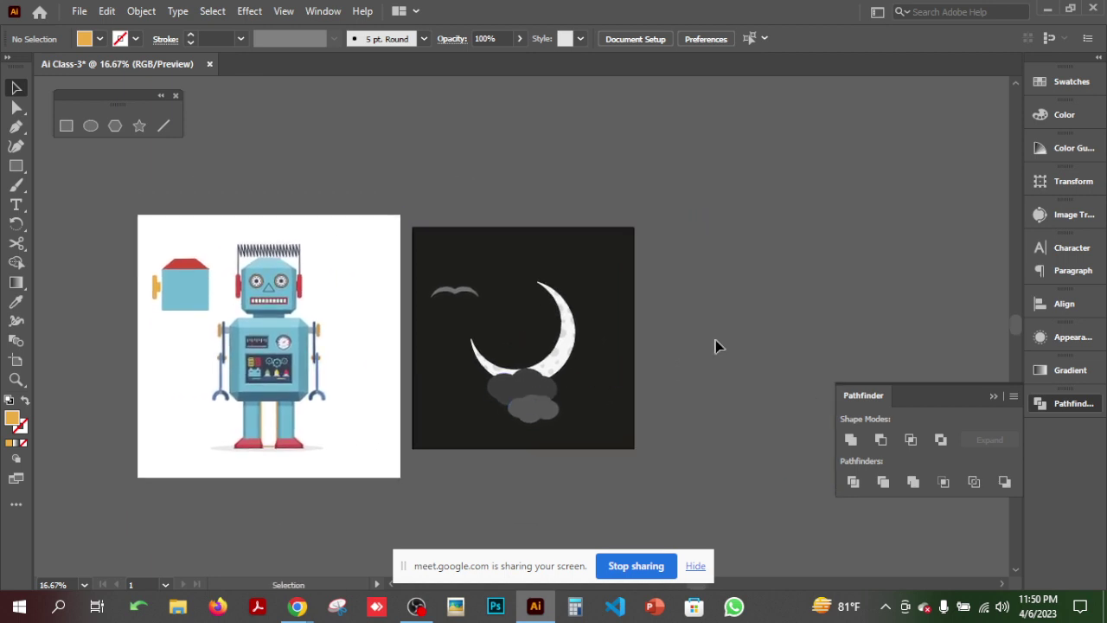
left_click(696, 566)
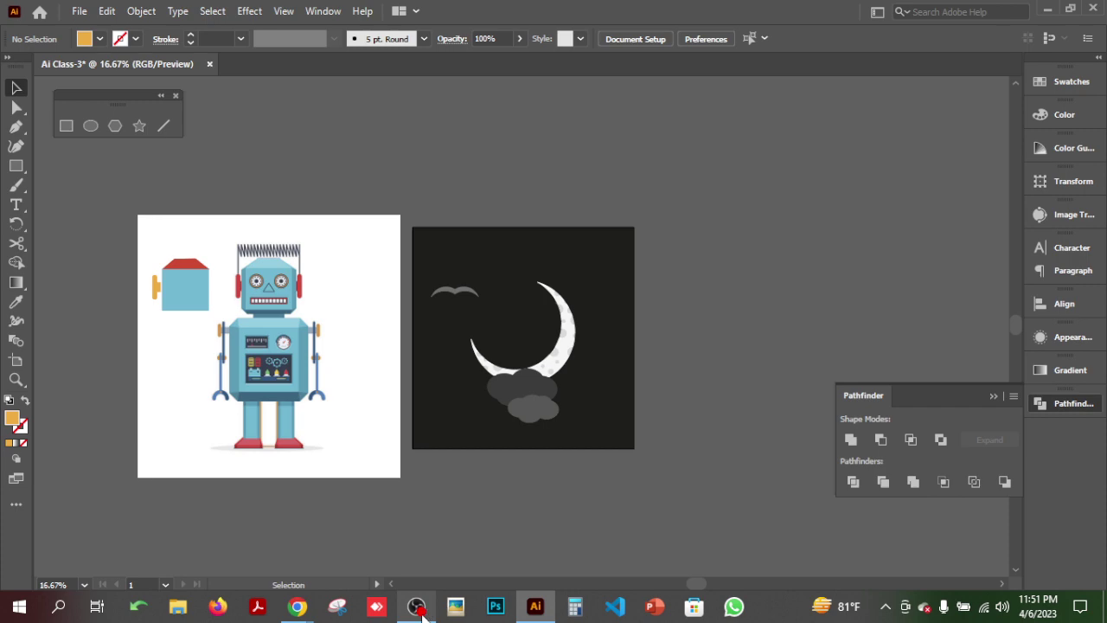
mouse_move(420, 610)
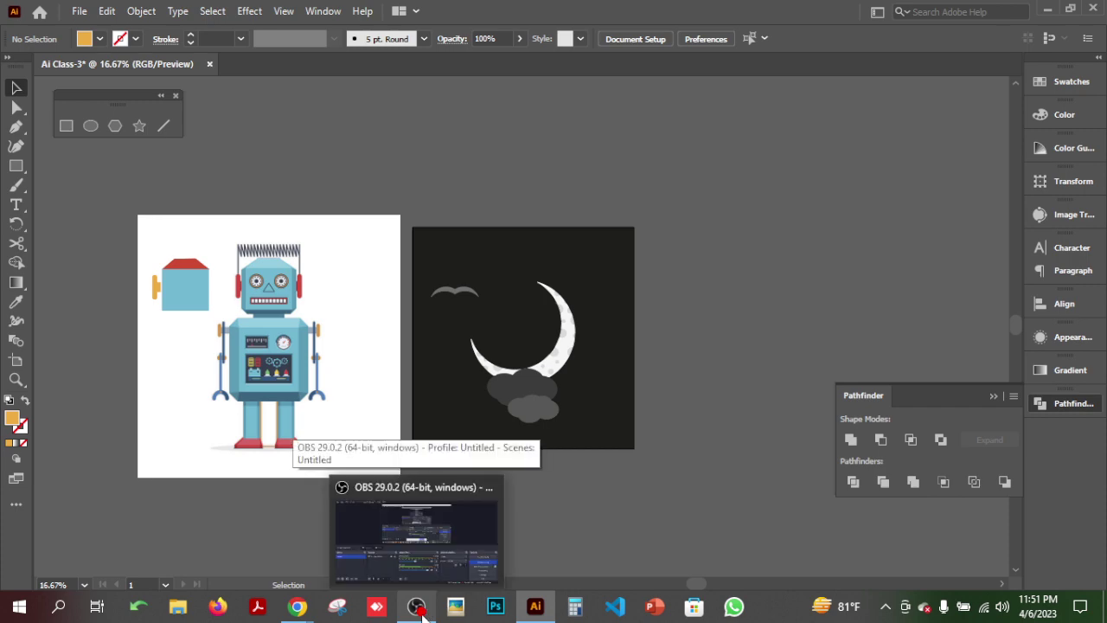